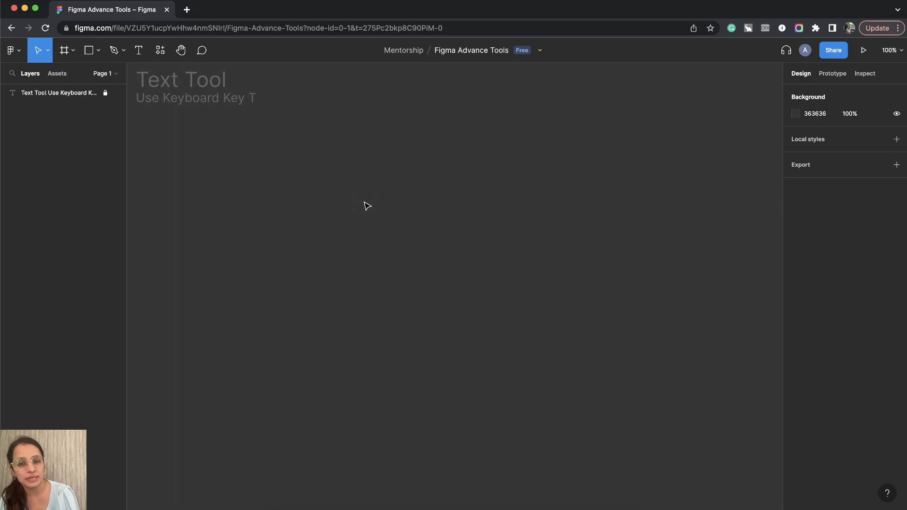
# Step: Add a text layer on the canvas reading "This is my Title Text"
pyautogui.press('t')
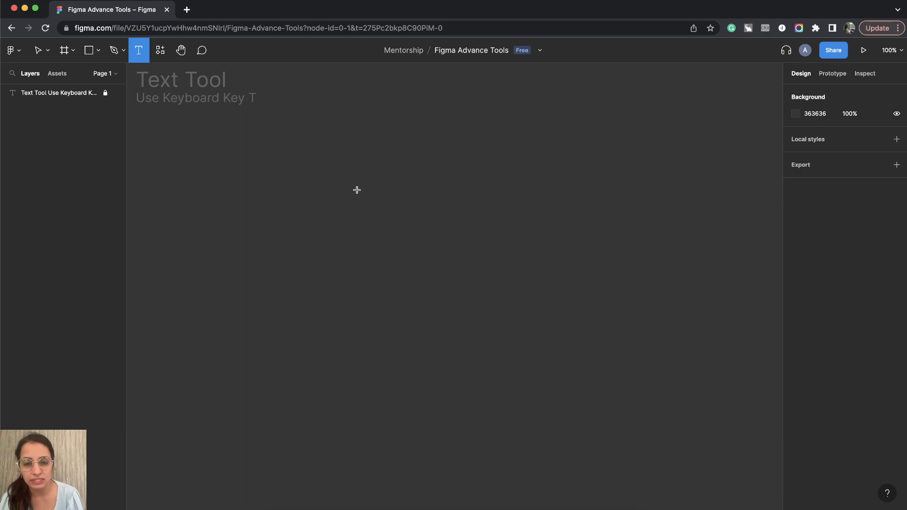
pyautogui.click(348, 191)
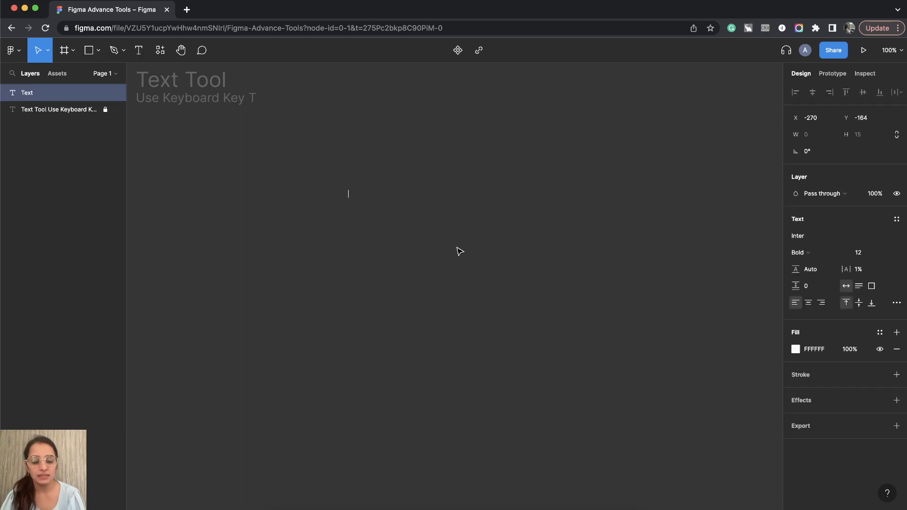
pyautogui.write('This is m')
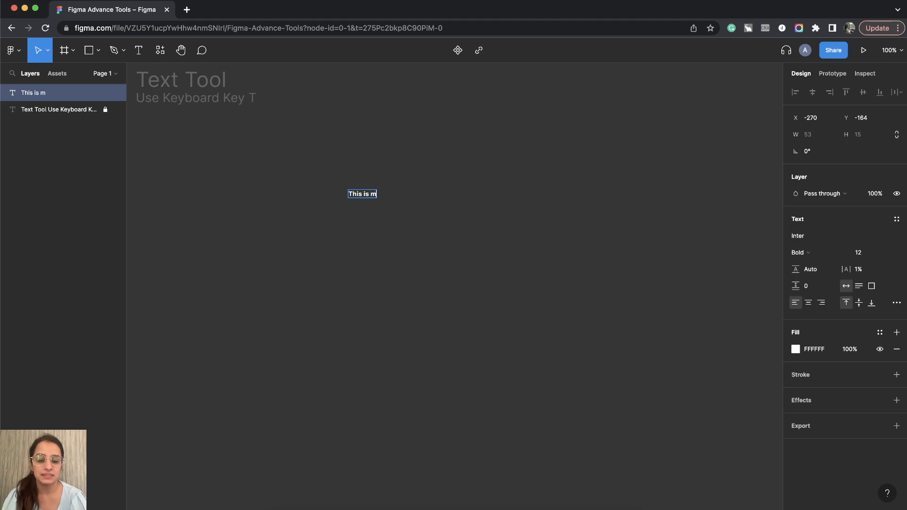
pyautogui.write('y Title Text')
pyautogui.press('Escape')
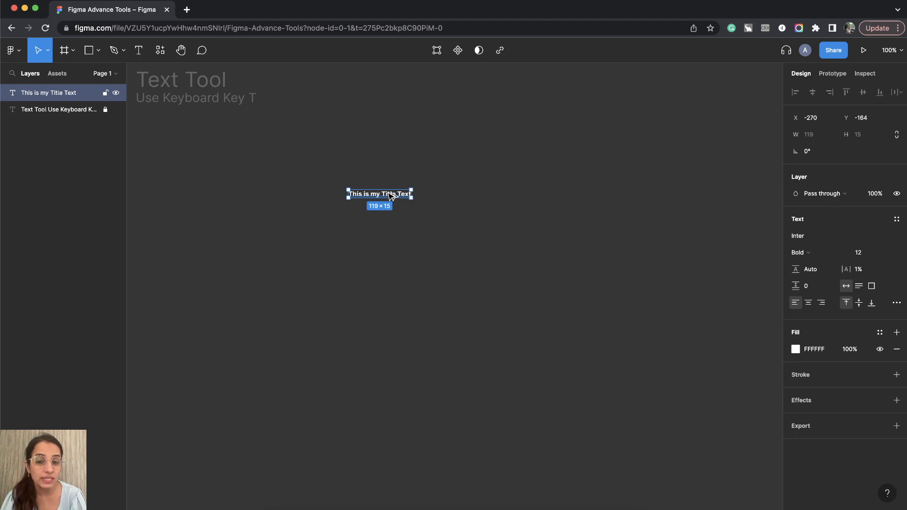
# Step: Duplicate the title text layer and place the copy directly below the original, at about Y -120
pyautogui.moveTo(390, 195); pyautogui.dragTo(395, 226)
pyautogui.press('Delete')
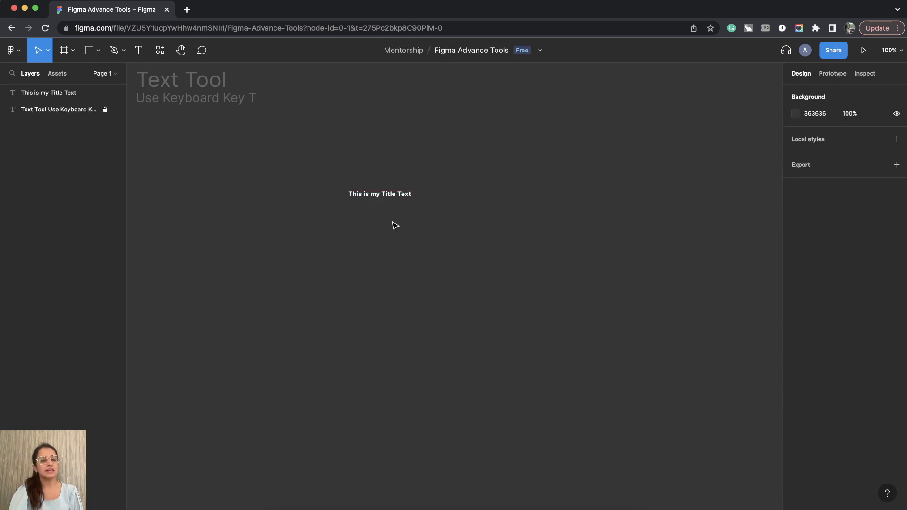
pyautogui.click(385, 196)
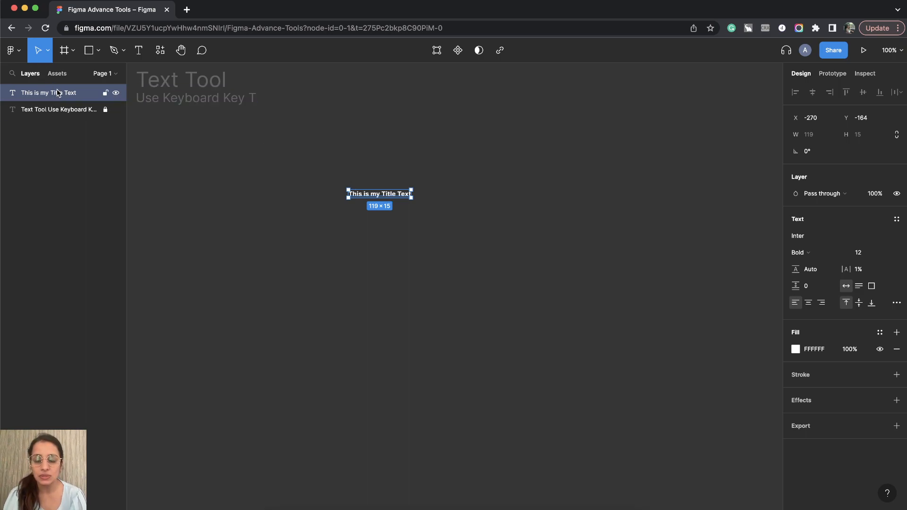
pyautogui.press('super+d')
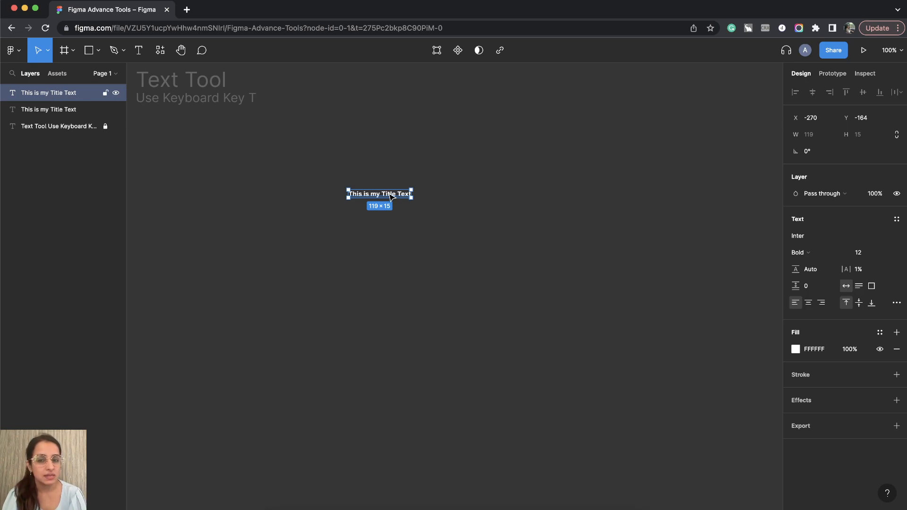
pyautogui.moveTo(391, 196); pyautogui.dragTo(391, 220)
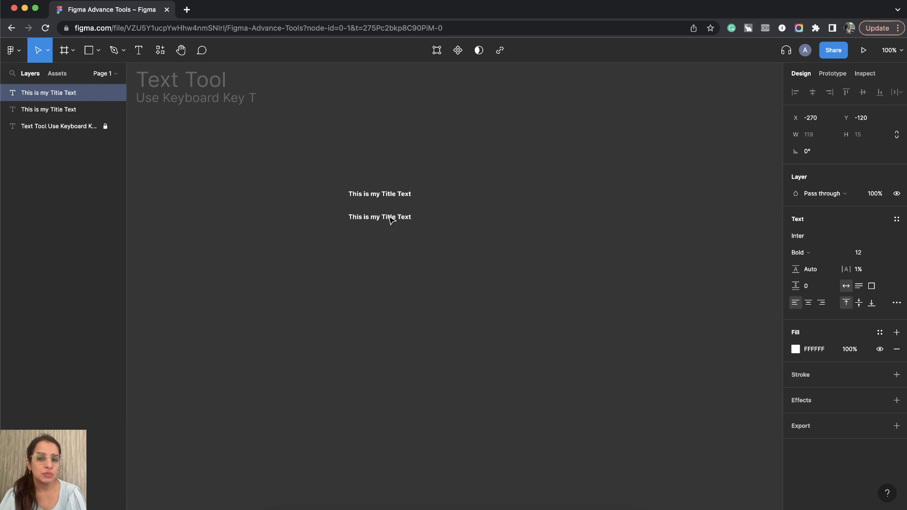
# Step: Shift the upper title slightly along X by scrubbing the value, and reset its X position to -270
pyautogui.click(454, 197)
pyautogui.click(371, 195)
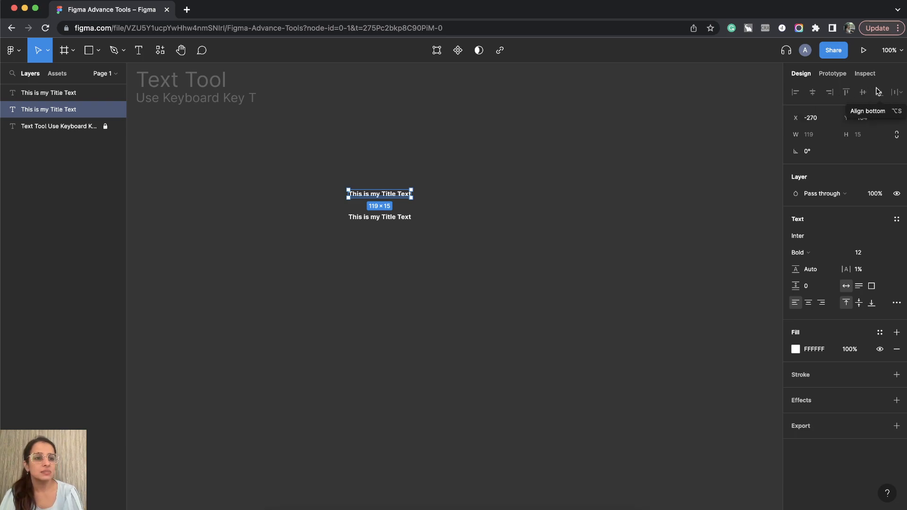
pyautogui.press('Escape')
pyautogui.click(386, 198)
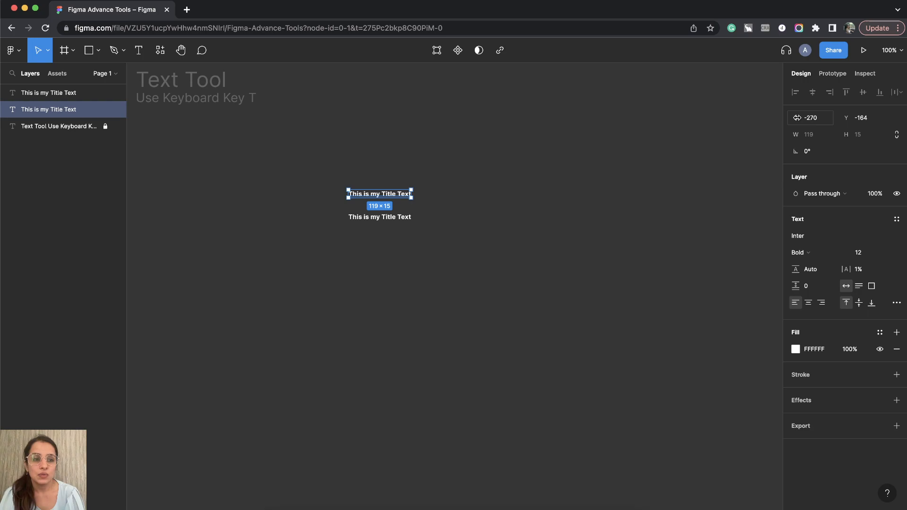
pyautogui.moveTo(795, 117)
pyautogui.mouseDown()
pyautogui.moveTo(813, 119)
pyautogui.moveTo(781, 120)
pyautogui.moveTo(806, 118)
pyautogui.moveTo(785, 117)
pyautogui.moveTo(798, 117)
pyautogui.mouseUp()
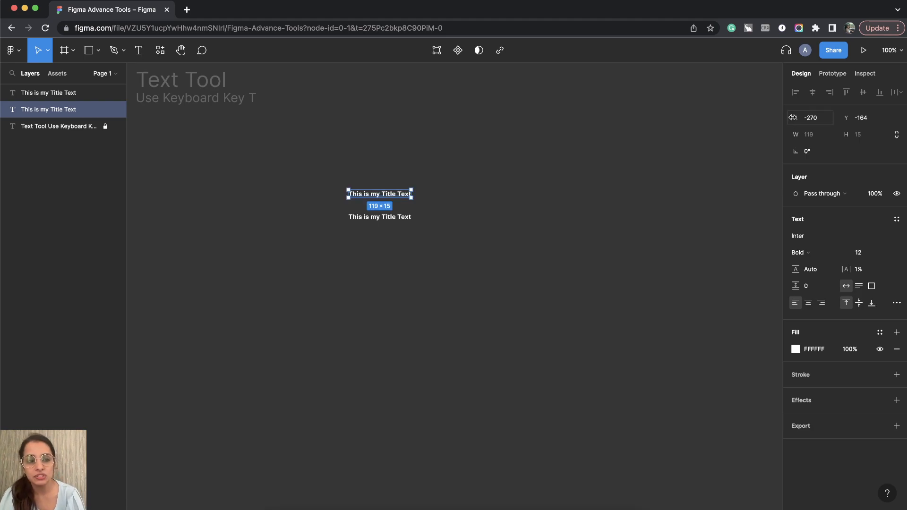
pyautogui.moveTo(793, 117)
pyautogui.mouseDown()
pyautogui.moveTo(17, 118)
pyautogui.moveTo(778, 125)
pyautogui.moveTo(776, 115)
pyautogui.moveTo(791, 112)
pyautogui.mouseUp()
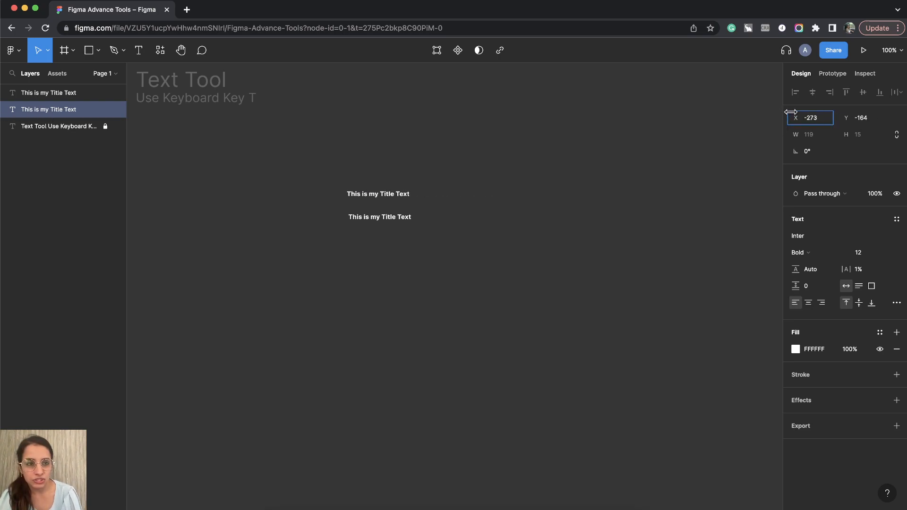
pyautogui.click(826, 122)
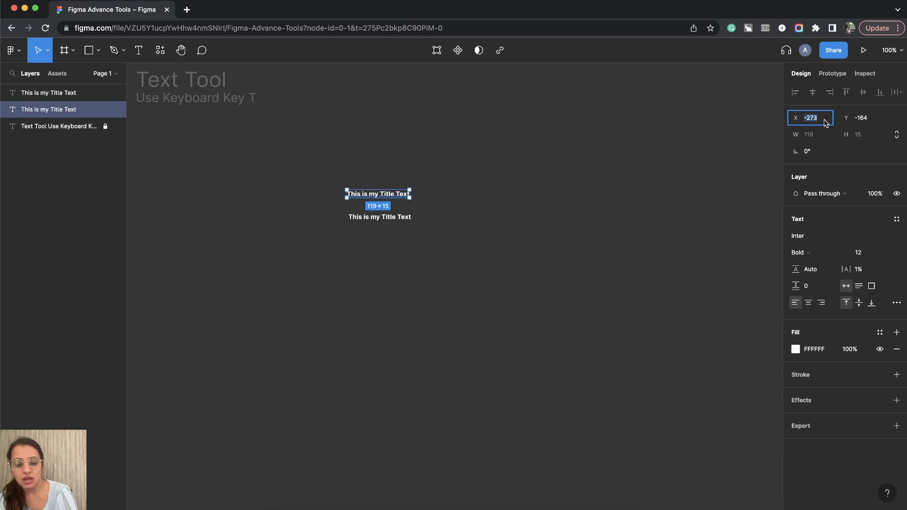
pyautogui.write('0')
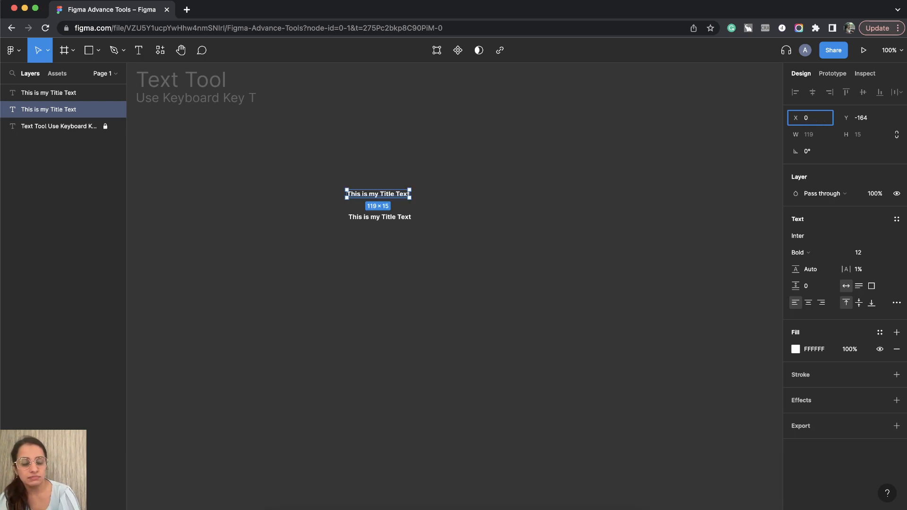
pyautogui.write('70')
pyautogui.press('Return')
# Step: Offset the upper title's X position by adding 50 to its existing value
pyautogui.click(827, 121)
pyautogui.click(827, 122)
pyautogui.write('+')
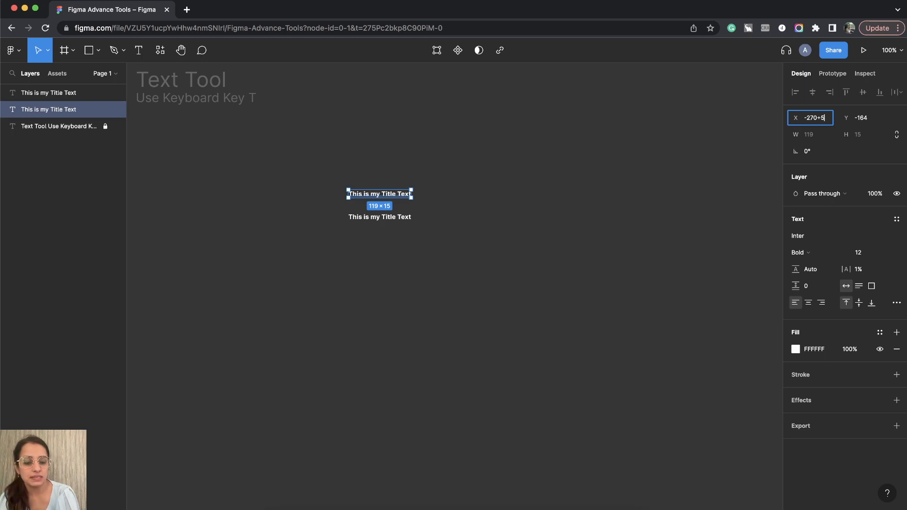
pyautogui.write('50')
pyautogui.press('Return')
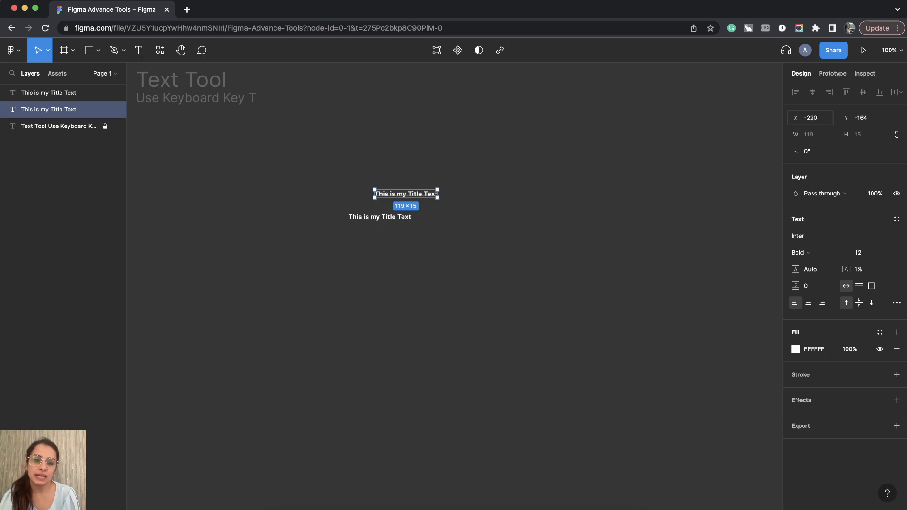
# Step: Set the upper title's Y position to -170 and move the lower title copy well down the canvas
pyautogui.hscroll(3, 636, 161)
pyautogui.scroll(-1, 635, 161)
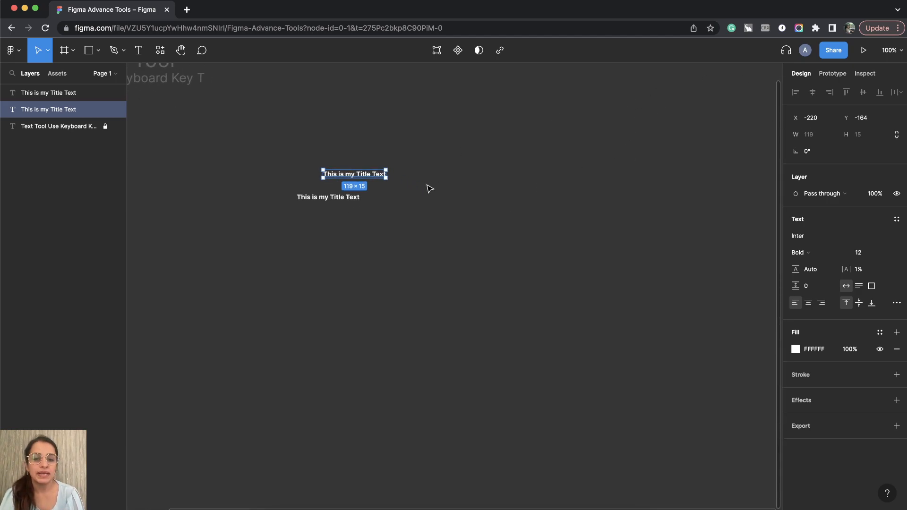
pyautogui.scroll(5, 382, 185)
pyautogui.hscroll(2, 383, 187)
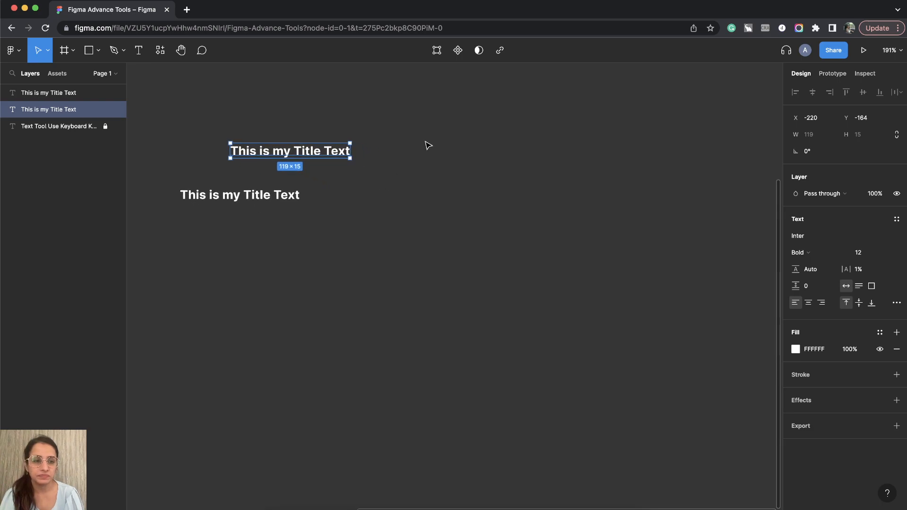
pyautogui.click(844, 121)
pyautogui.moveTo(844, 120)
pyautogui.mouseDown()
pyautogui.moveTo(893, 120)
pyautogui.moveTo(781, 120)
pyautogui.moveTo(843, 120)
pyautogui.mouseUp()
pyautogui.click(879, 119)
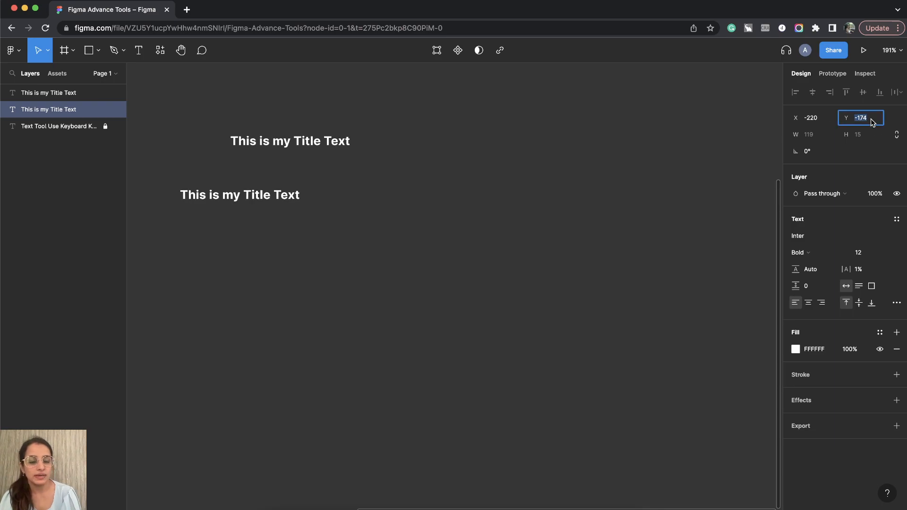
pyautogui.write('0')
pyautogui.press('Return')
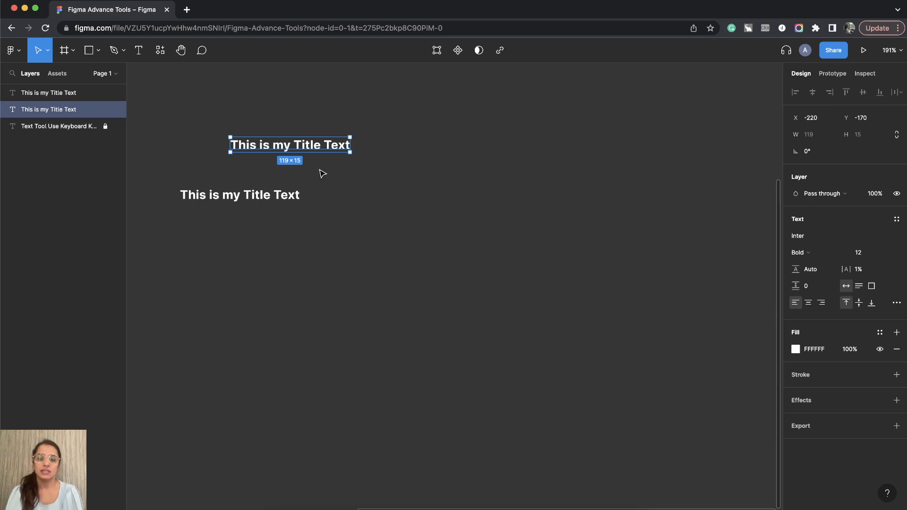
pyautogui.moveTo(190, 195); pyautogui.dragTo(320, 450)
pyautogui.click(273, 146)
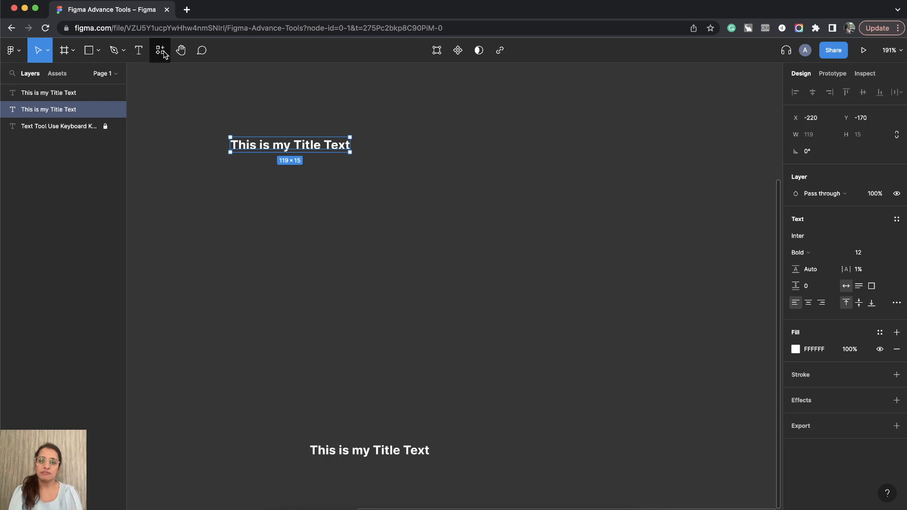
# Step: Draw a fixed-size text box of about 220 × 80 below the upper title and enter "Description text"
pyautogui.click(138, 50)
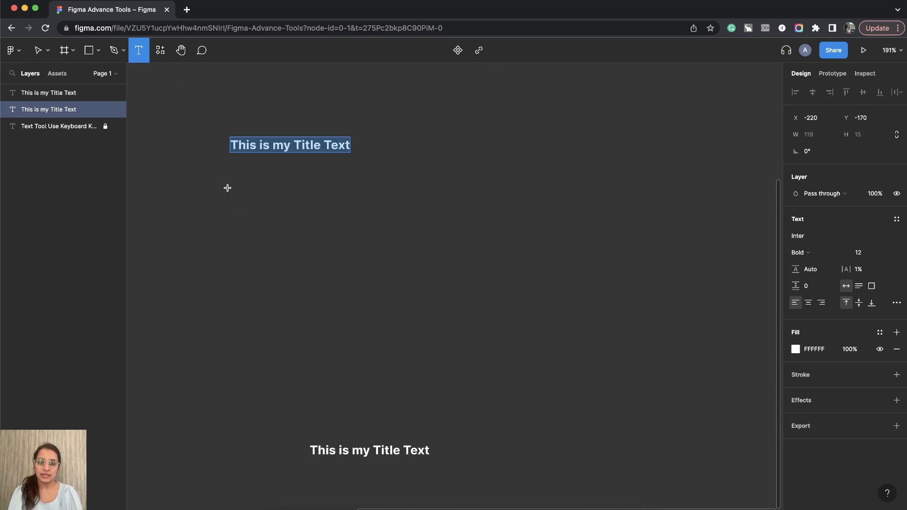
pyautogui.moveTo(229, 185); pyautogui.dragTo(450, 265)
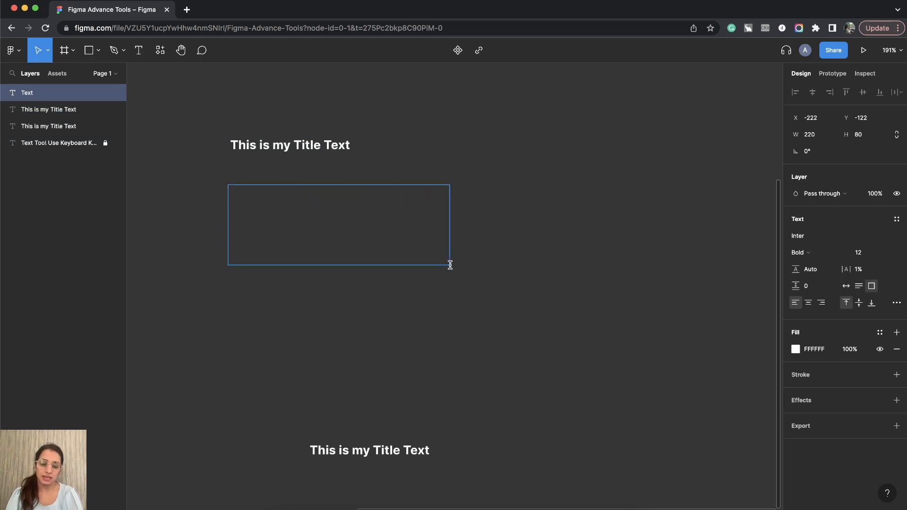
pyautogui.write('Destription text')
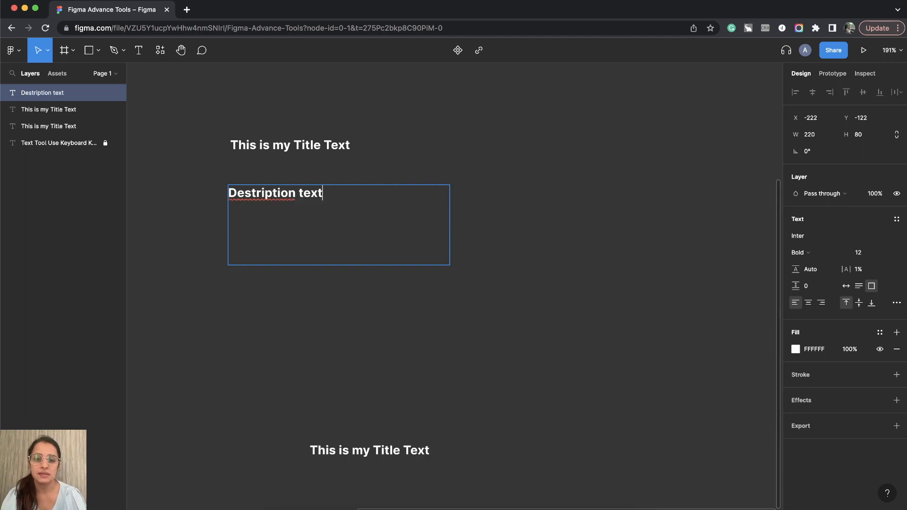
pyautogui.click(258, 192)
pyautogui.press('BackSpace')
pyautogui.write('c')
pyautogui.press('Escape')
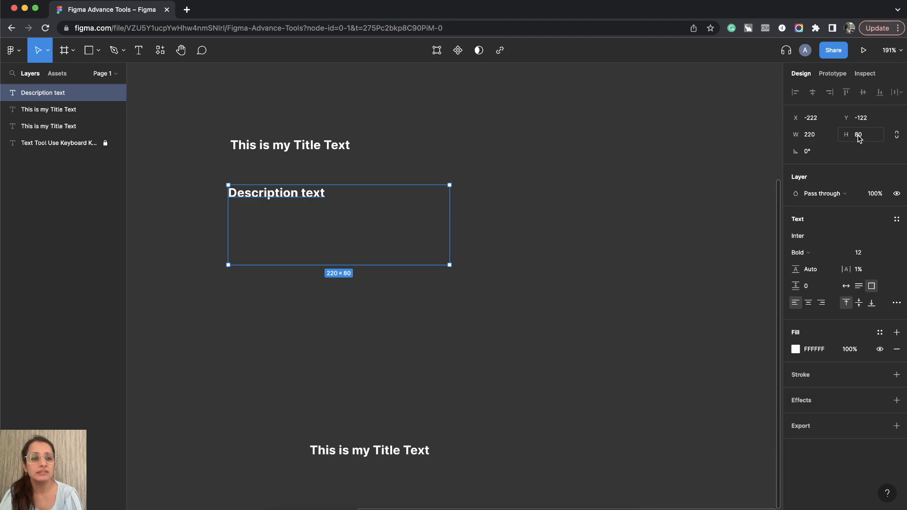
# Step: Resize the description text box to a width of 300 and a height of 120
pyautogui.click(814, 140)
pyautogui.write('300')
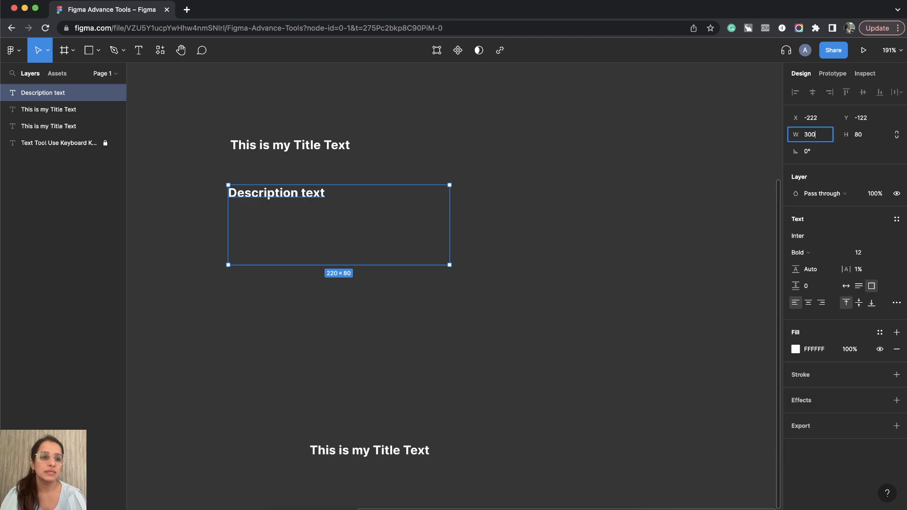
pyautogui.press('Return')
pyautogui.click(859, 140)
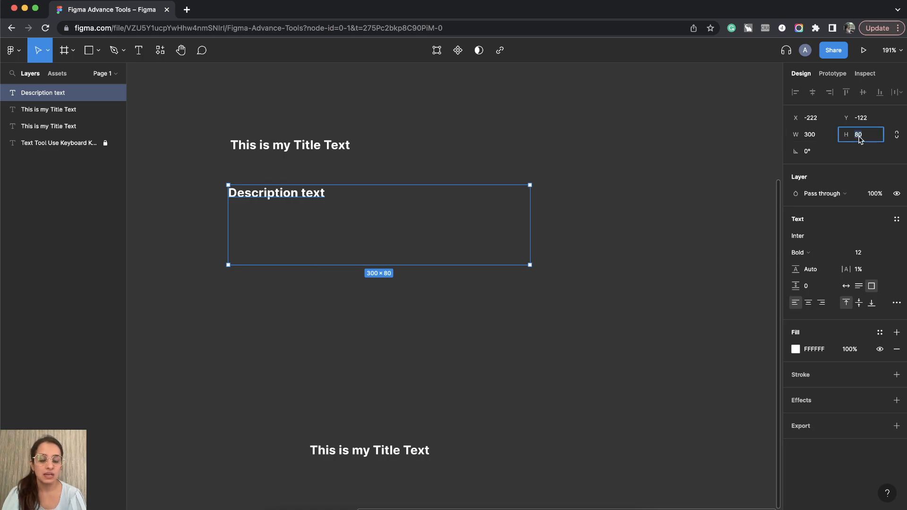
pyautogui.write('120')
pyautogui.press('Return')
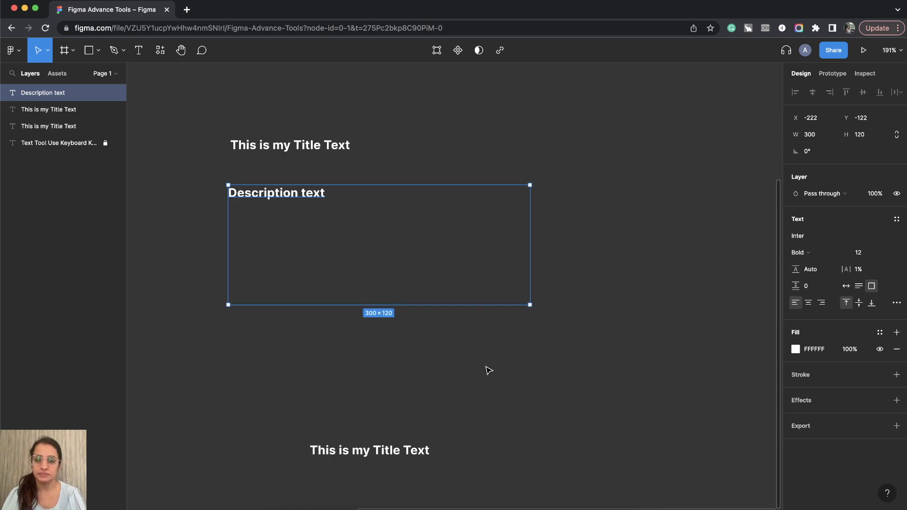
# Step: Delete the lower title copy and nudge the description box to about X -221, Y -124 under the remaining title
pyautogui.click(416, 452)
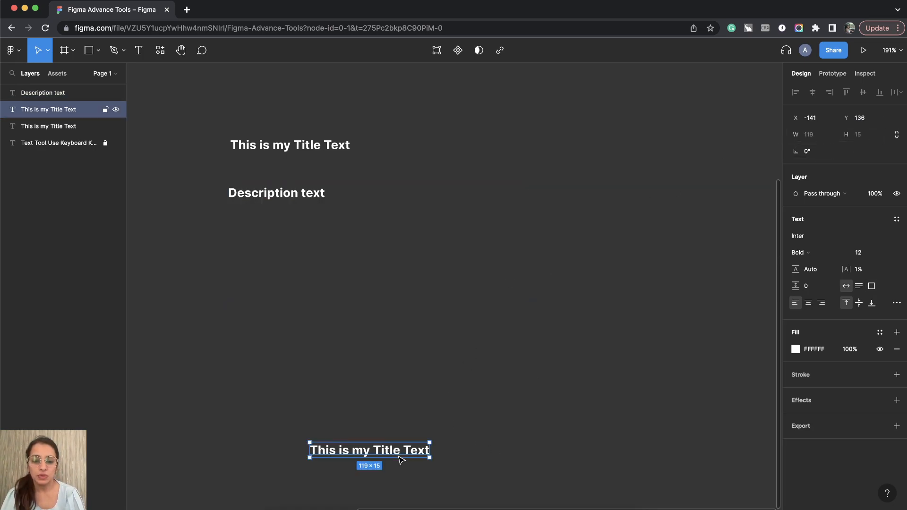
pyautogui.press('Delete')
pyautogui.click(303, 146)
pyautogui.click(304, 197)
pyautogui.click(314, 148)
pyautogui.click(299, 195)
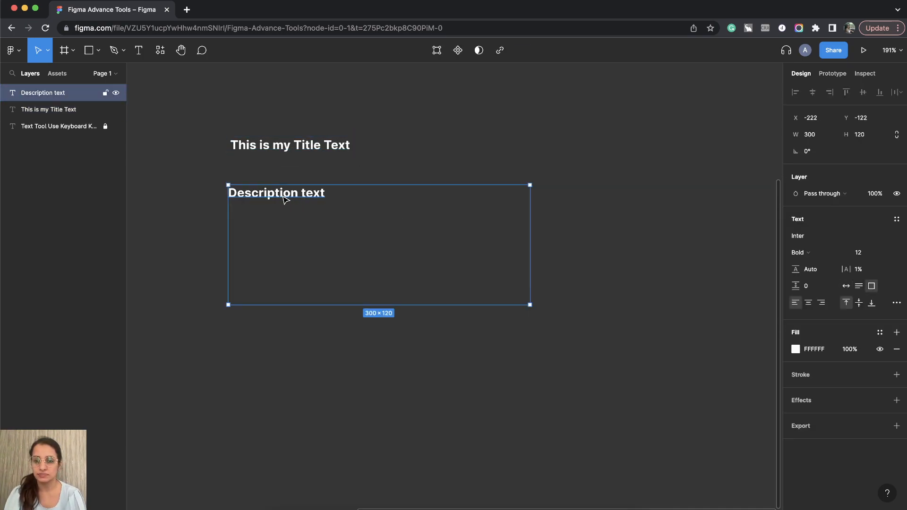
pyautogui.moveTo(285, 198); pyautogui.dragTo(286, 195)
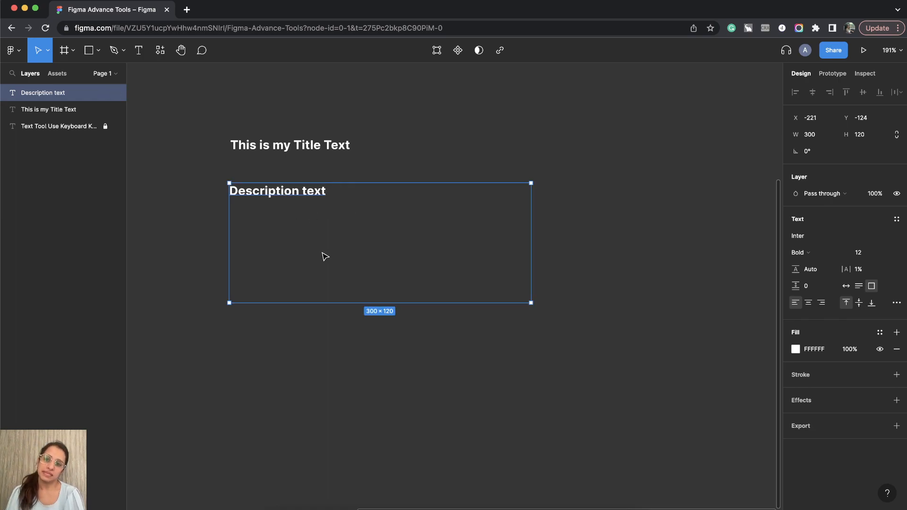
# Step: Search the web for "dummy text" in a new browser tab and open the lipsum.com result
pyautogui.click(298, 118)
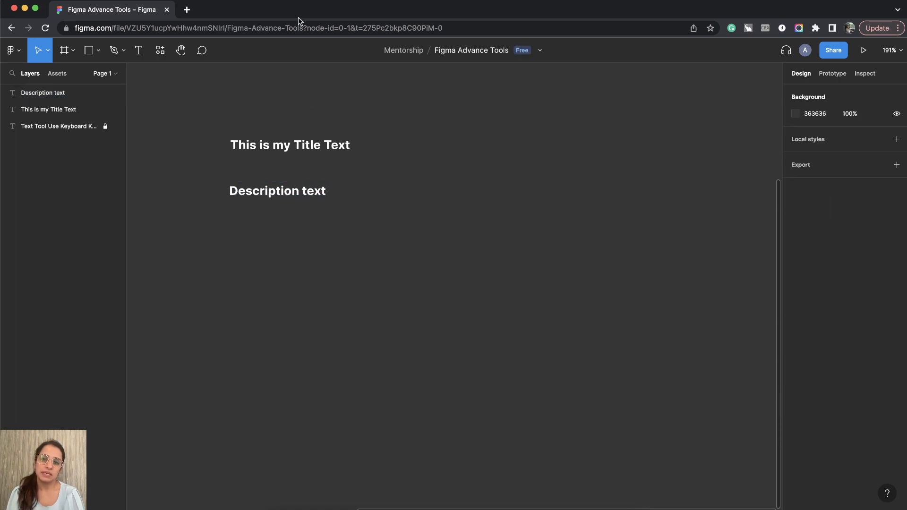
pyautogui.click(187, 9)
pyautogui.write('dummy text')
pyautogui.press('Return')
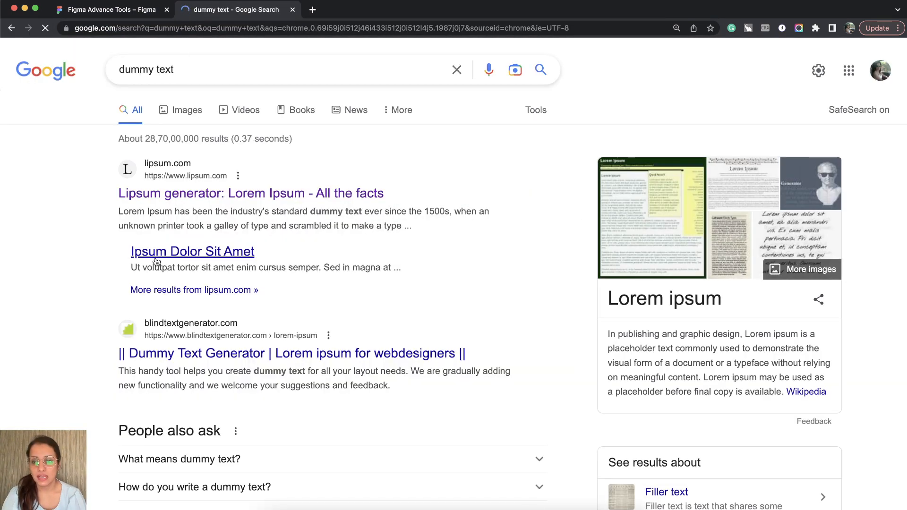
pyautogui.click(197, 196)
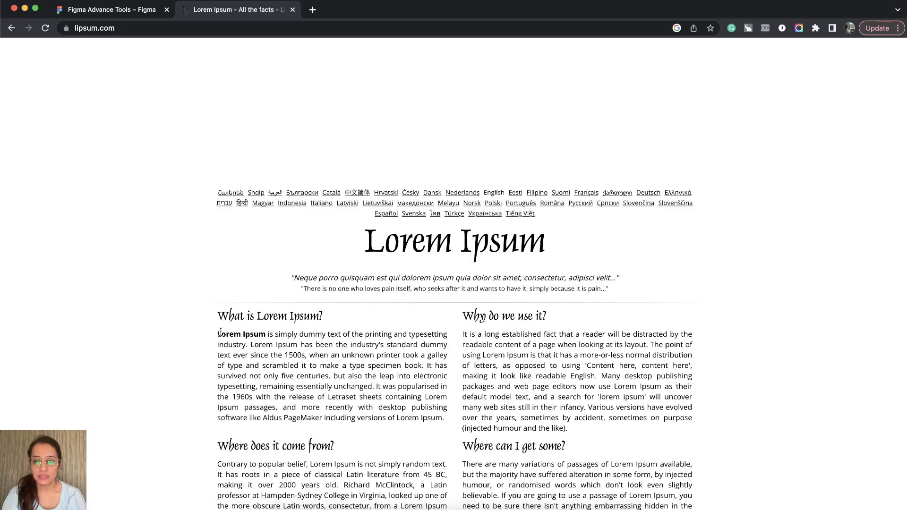
# Step: Copy the lorem ipsum text starting at the "What is Lorem Ipsum?" paragraph and paste it over the description text in the Figma file
pyautogui.moveTo(217, 332); pyautogui.dragTo(449, 421)
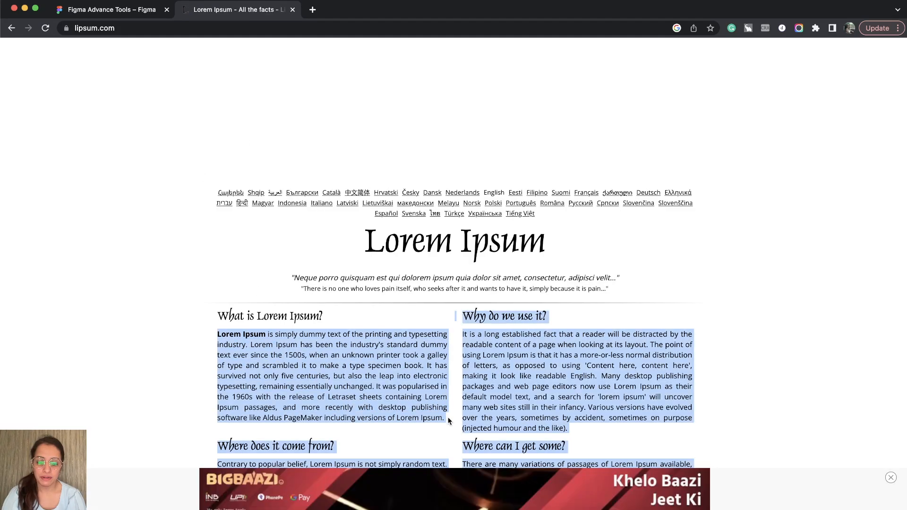
pyautogui.click(121, 8)
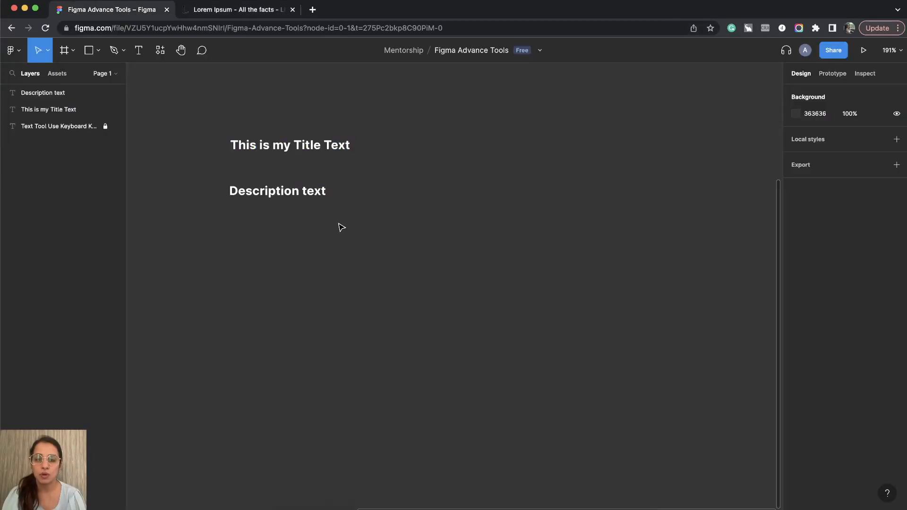
pyautogui.doubleClick(279, 188)
pyautogui.press('super+v')
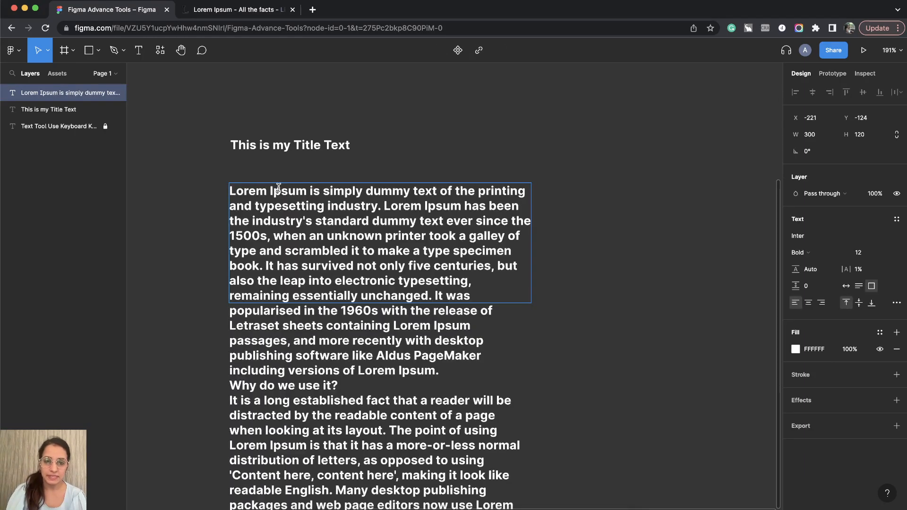
# Step: Delete everything after "remaining essentially unchanged." in the description text box
pyautogui.click(431, 295)
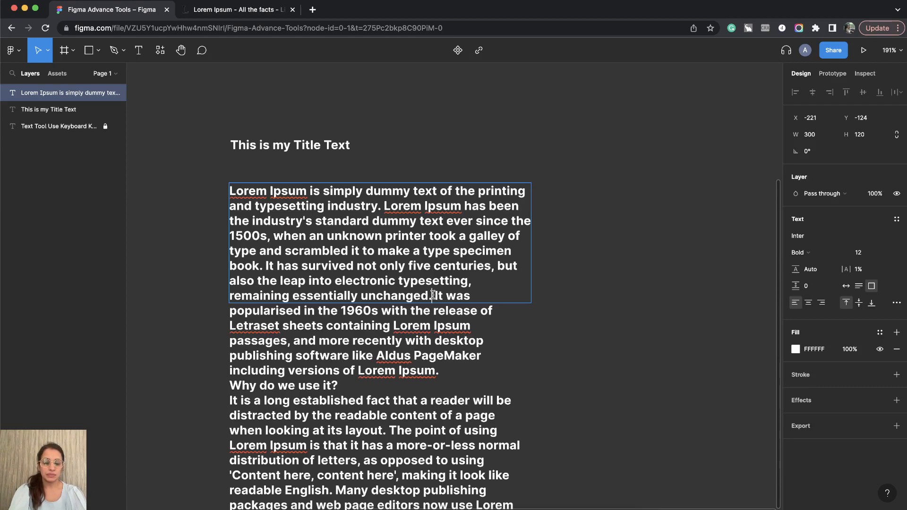
pyautogui.moveTo(432, 295); pyautogui.dragTo(433, 340)
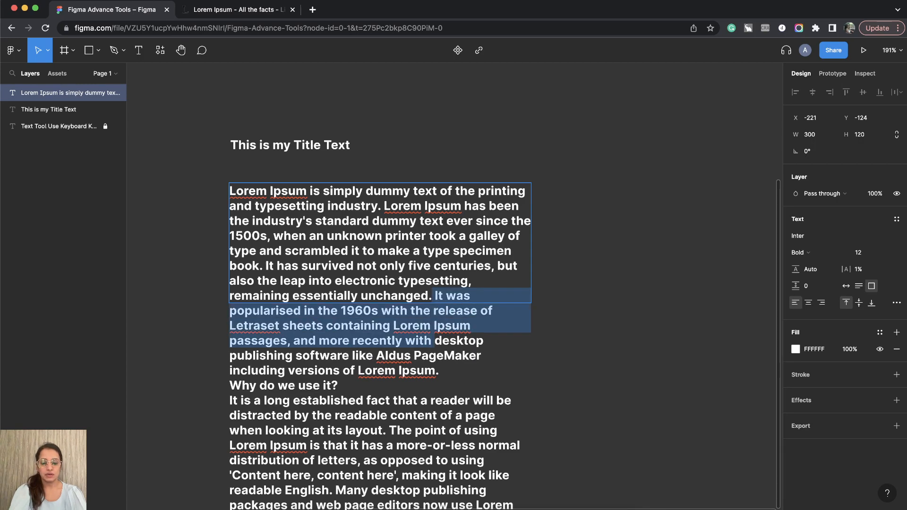
pyautogui.press('super+a')
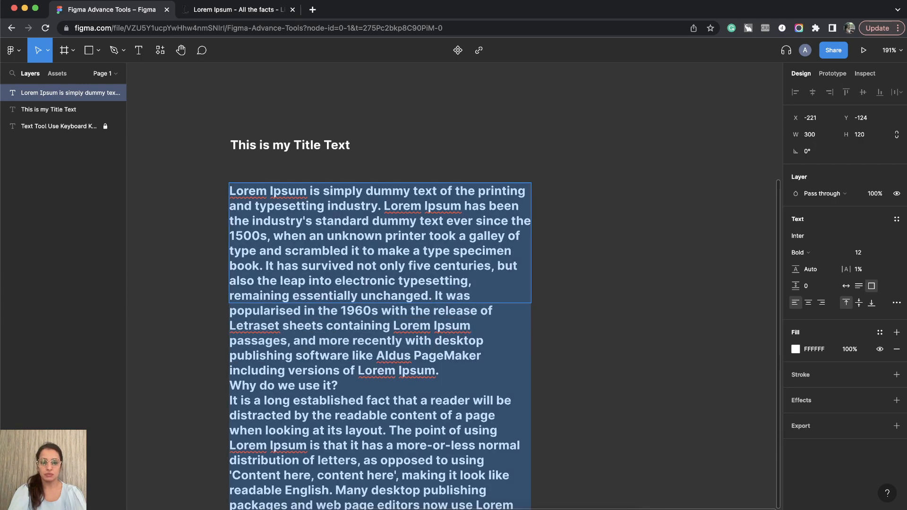
pyautogui.click(431, 294)
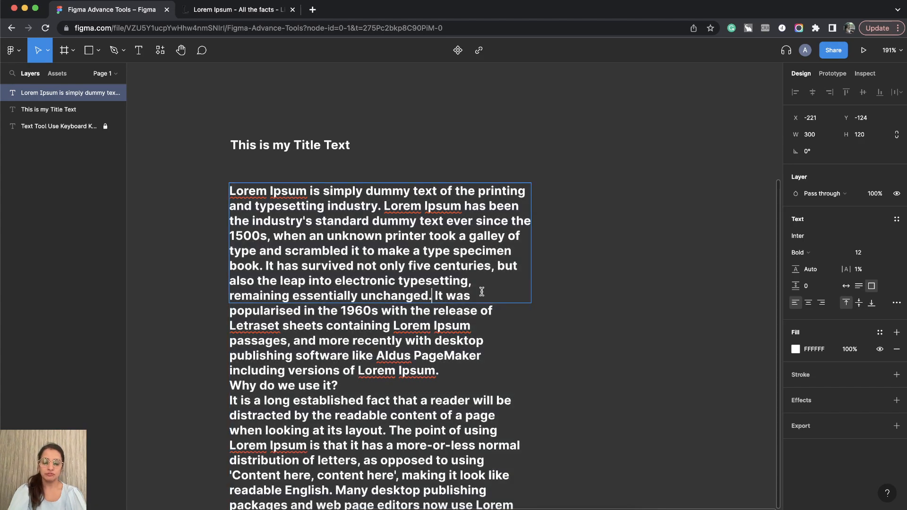
pyautogui.press('super+shift+Down')
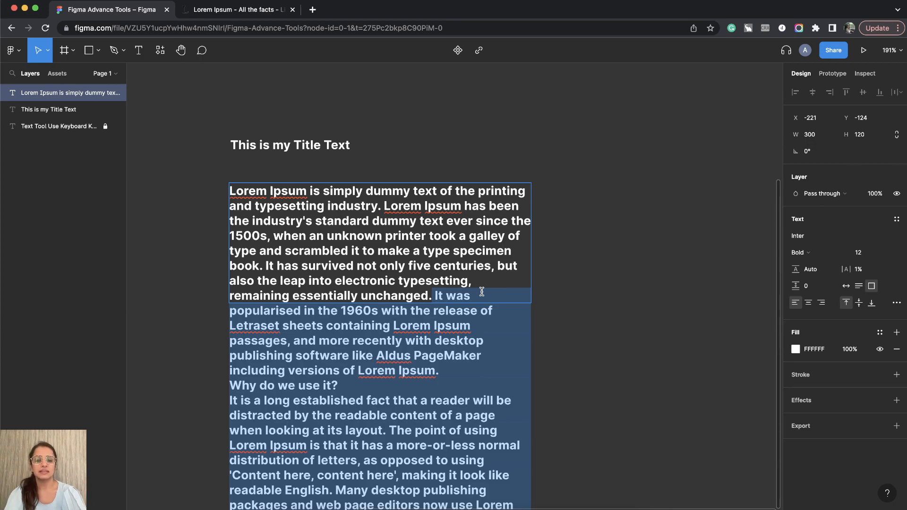
pyautogui.press('BackSpace')
pyautogui.press('Escape')
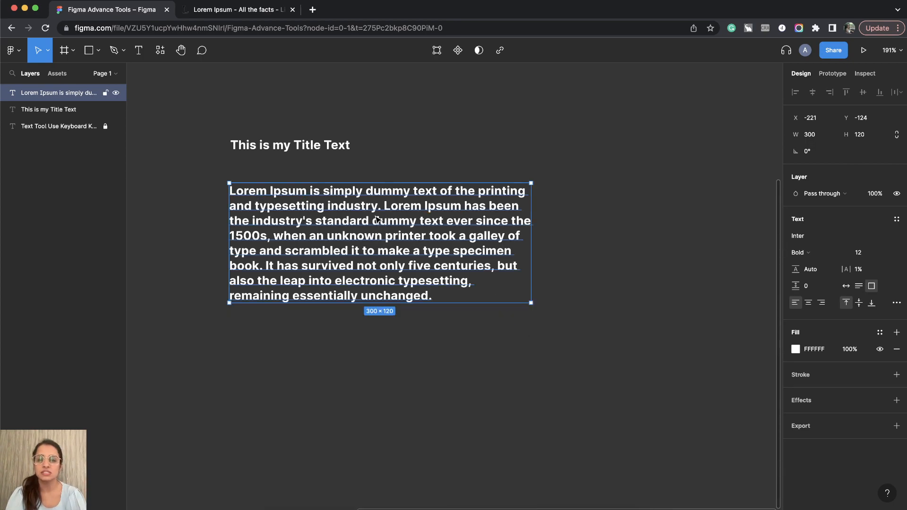
# Step: Change the title text's font to Helvetica
pyautogui.click(350, 146)
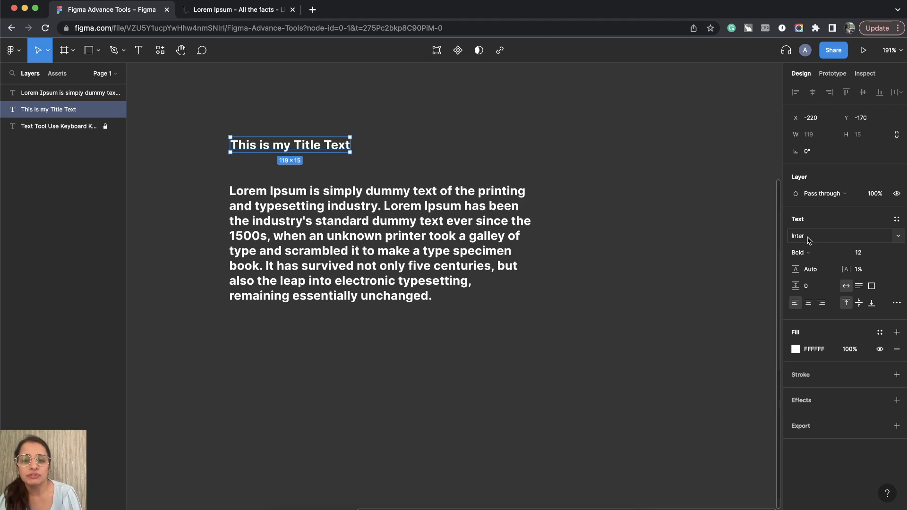
pyautogui.click(899, 236)
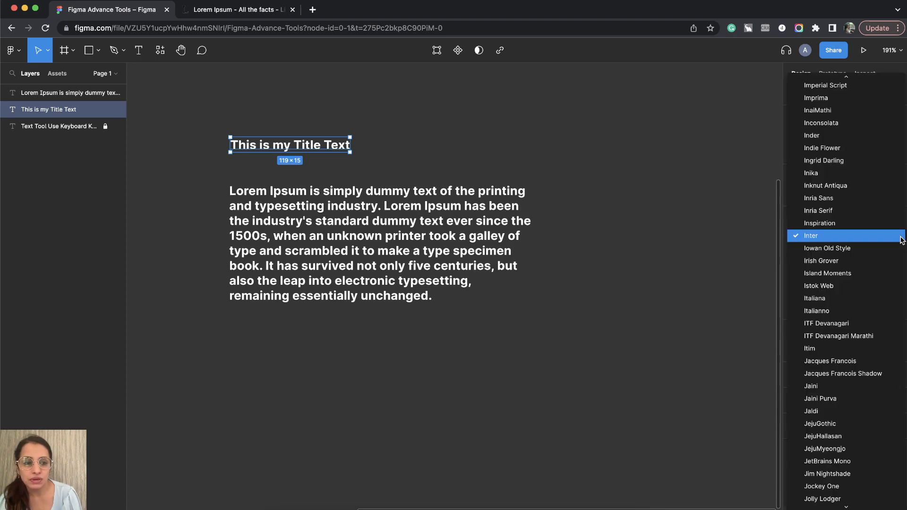
pyautogui.scroll(-10, 848, 362)
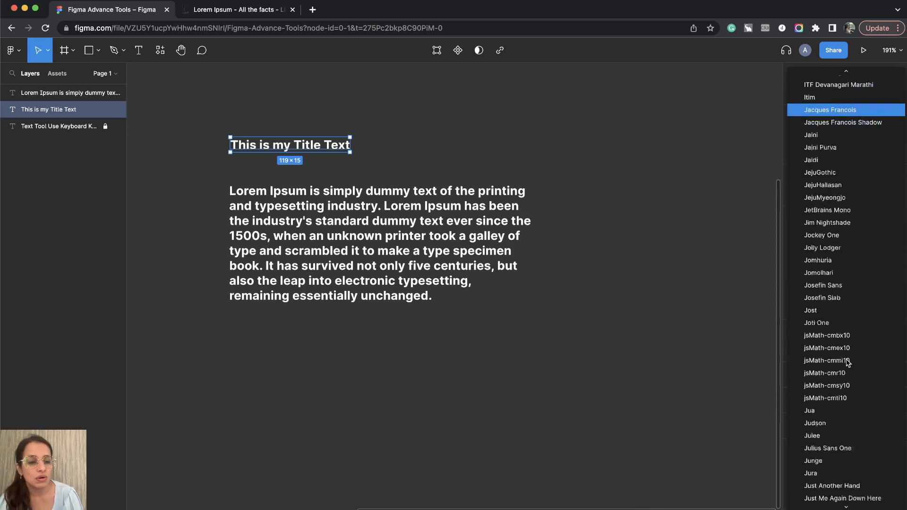
pyautogui.scroll(20, 848, 363)
pyautogui.scroll(-10, 848, 363)
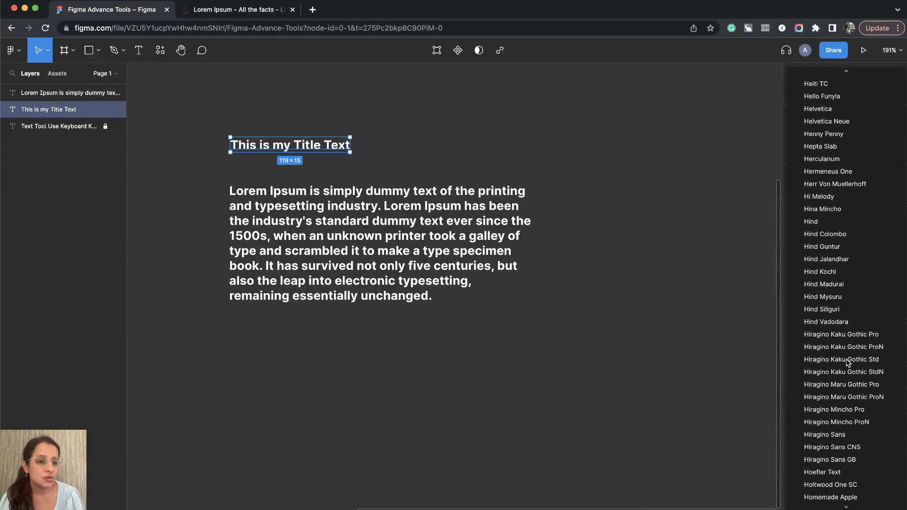
pyautogui.scroll(3, 852, 247)
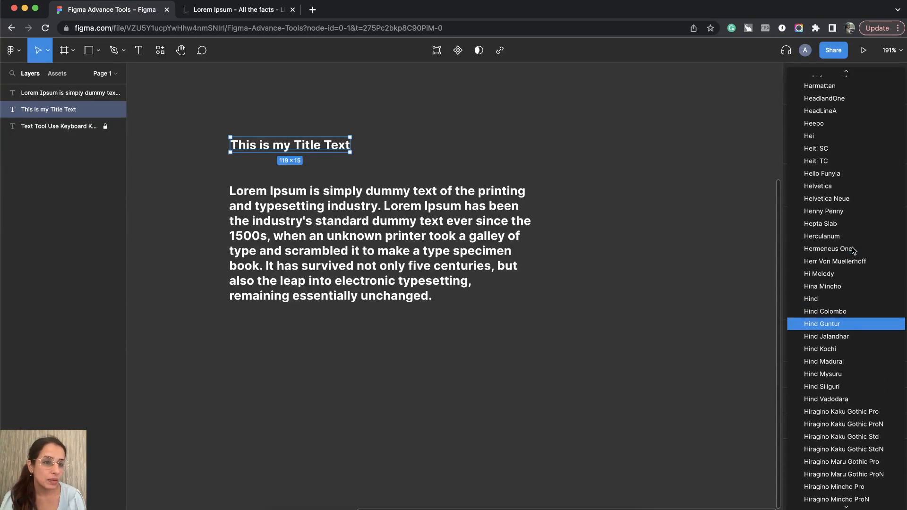
pyautogui.click(819, 185)
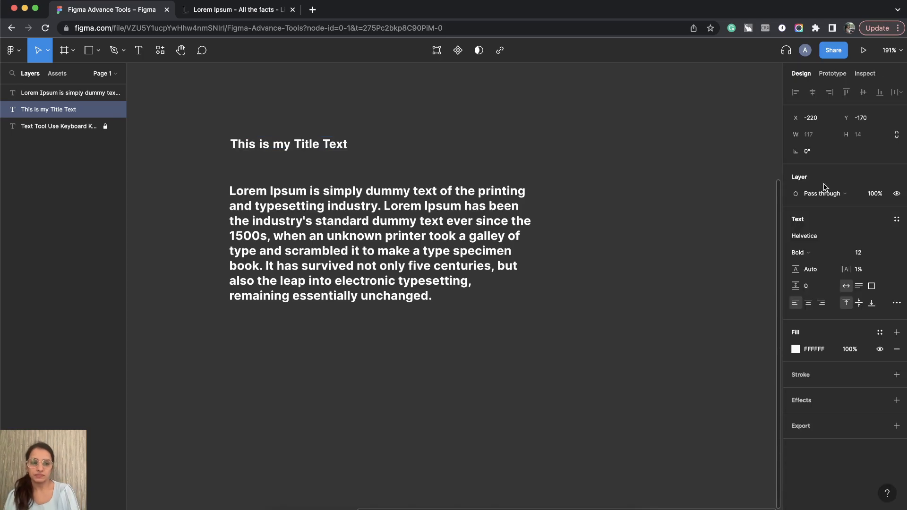
# Step: Try the Light weight on the title and return it to Bold
pyautogui.click(813, 257)
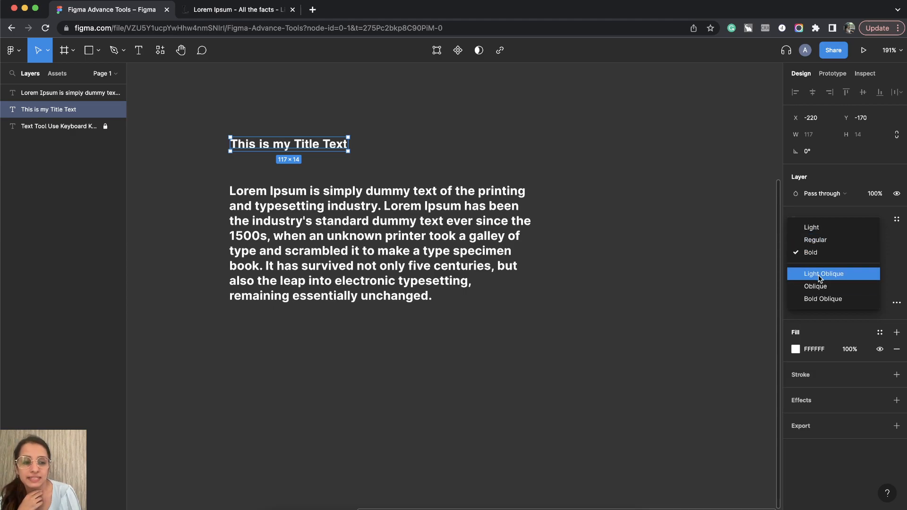
pyautogui.click(829, 227)
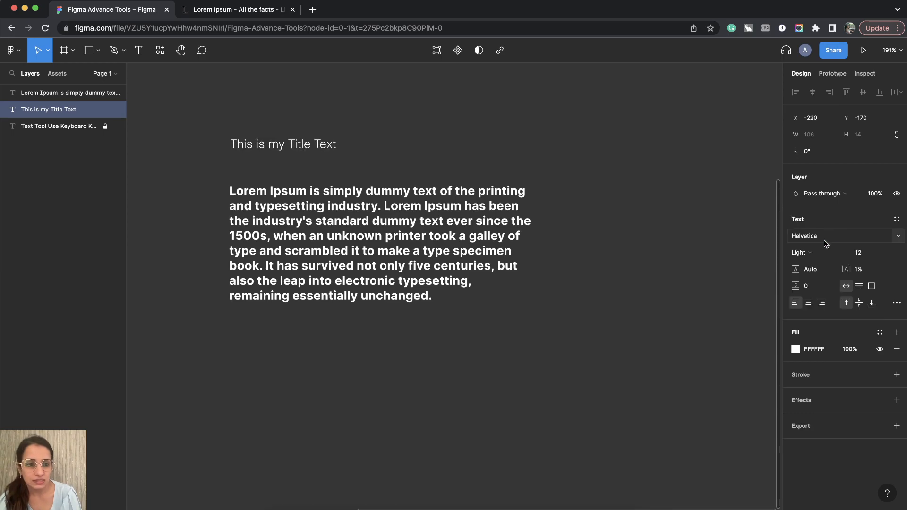
pyautogui.click(809, 253)
pyautogui.click(812, 262)
pyautogui.click(812, 255)
pyautogui.click(812, 264)
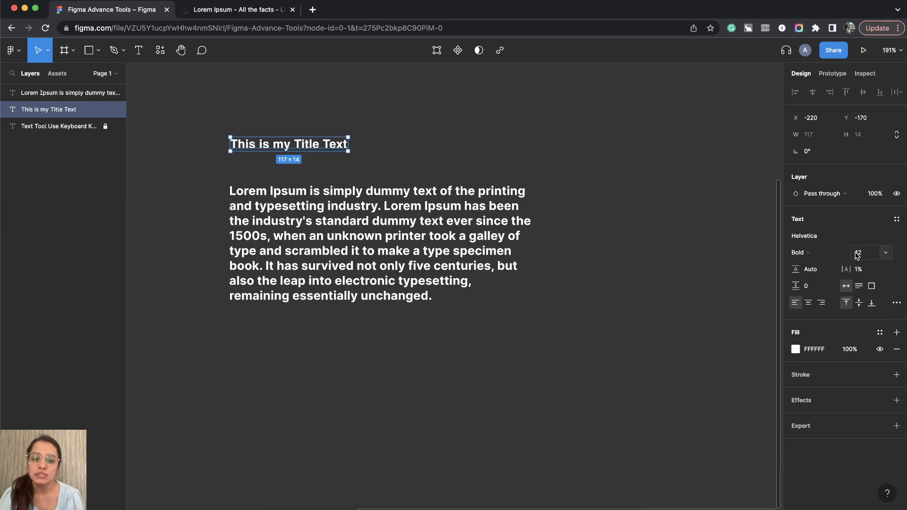
# Step: Try a font size of 40 on the title, and settle on 32
pyautogui.click(886, 252)
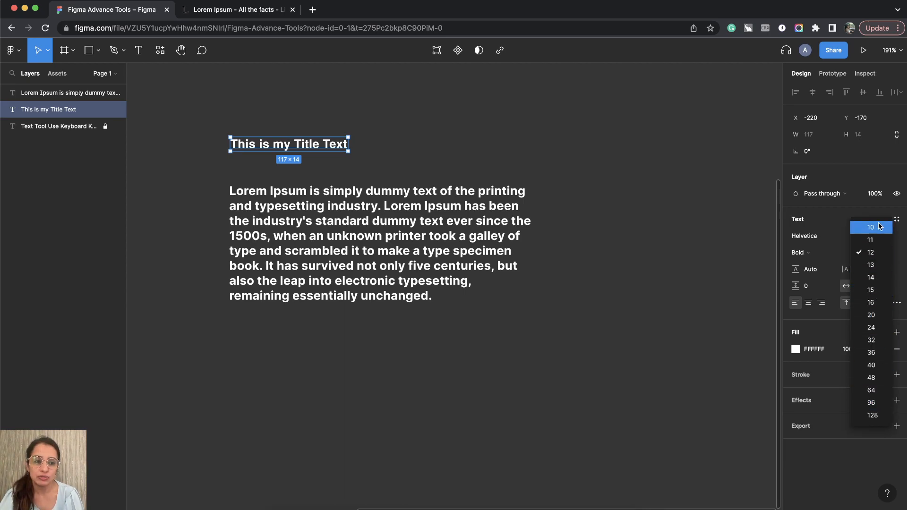
pyautogui.click(871, 365)
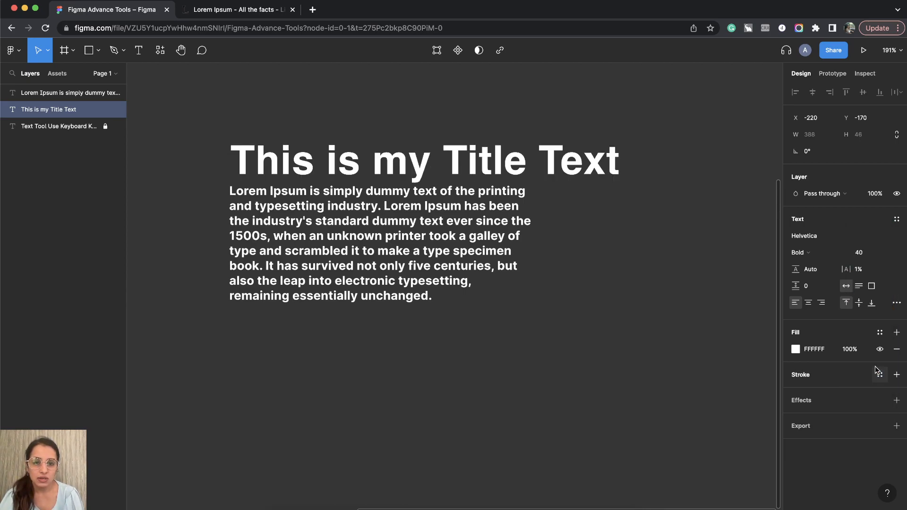
pyautogui.click(869, 258)
pyautogui.write('32')
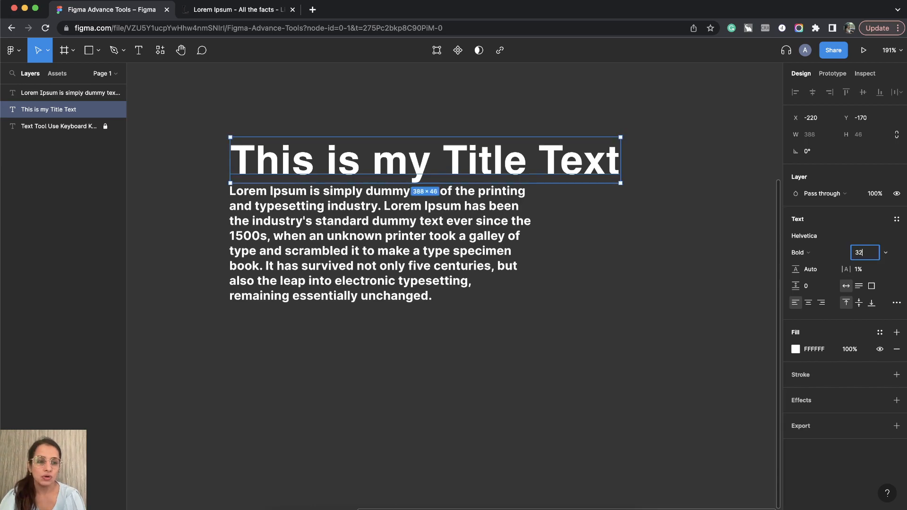
pyautogui.press('Return')
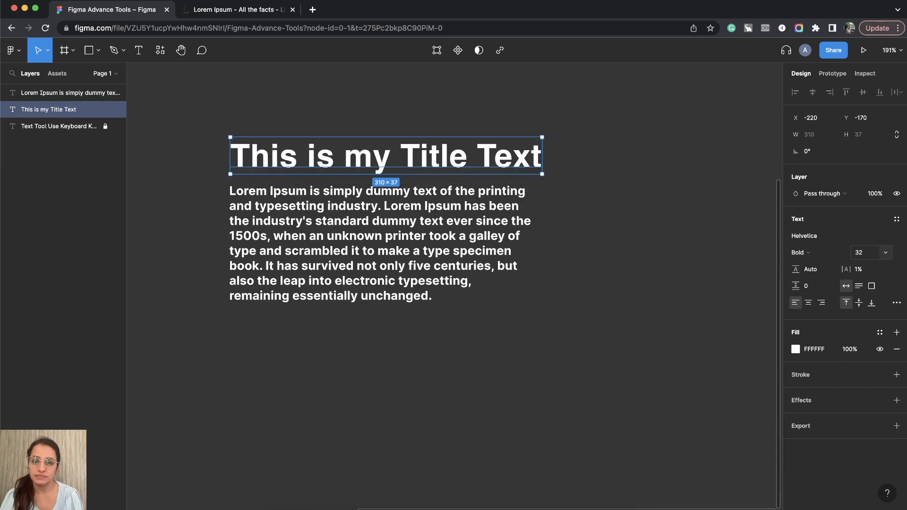
# Step: Increase the title's font size by 4 to 36 with an addition expression
pyautogui.click(869, 256)
pyautogui.click(869, 256)
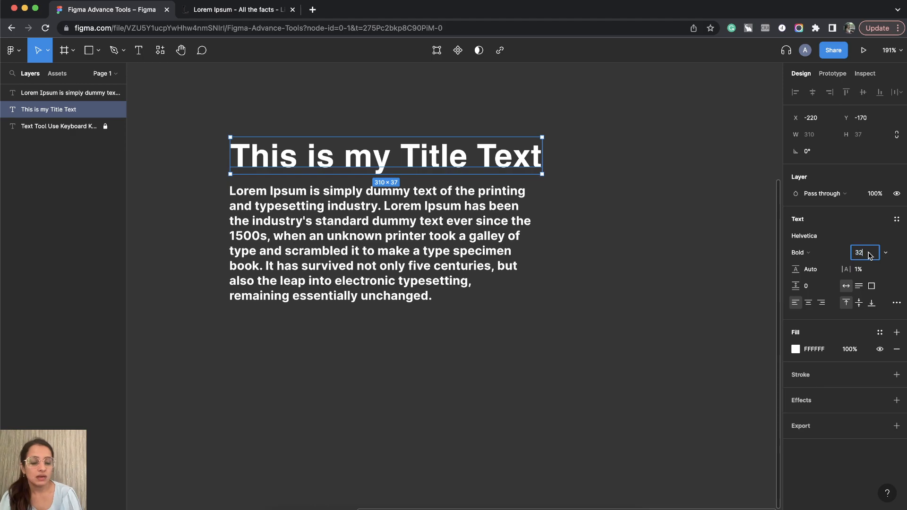
pyautogui.write('+4')
pyautogui.press('Return')
# Step: Move the description box down to about X -215, Y -65, and select the title
pyautogui.moveTo(465, 246); pyautogui.dragTo(472, 304)
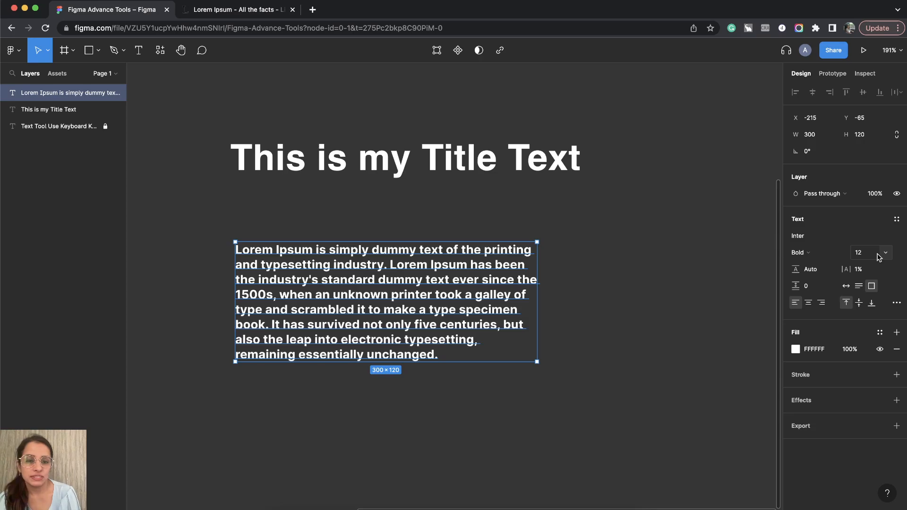
pyautogui.click(615, 230)
pyautogui.click(555, 166)
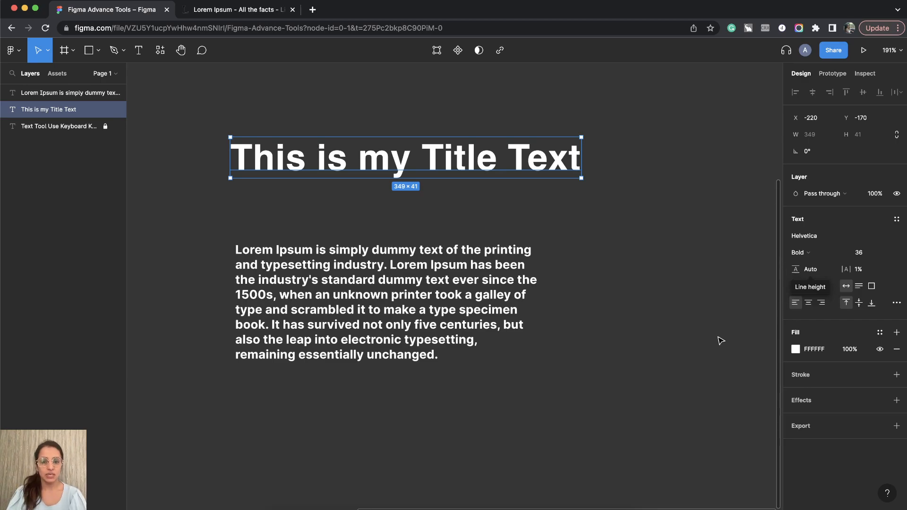
# Step: Duplicate the description box straight below the original, at about X -215, Y 142
pyautogui.scroll(-5, 744, 403)
pyautogui.click(404, 187)
pyautogui.keyDown('alt'); pyautogui.moveTo(405, 187); pyautogui.dragTo(400, 361); pyautogui.keyUp('alt')
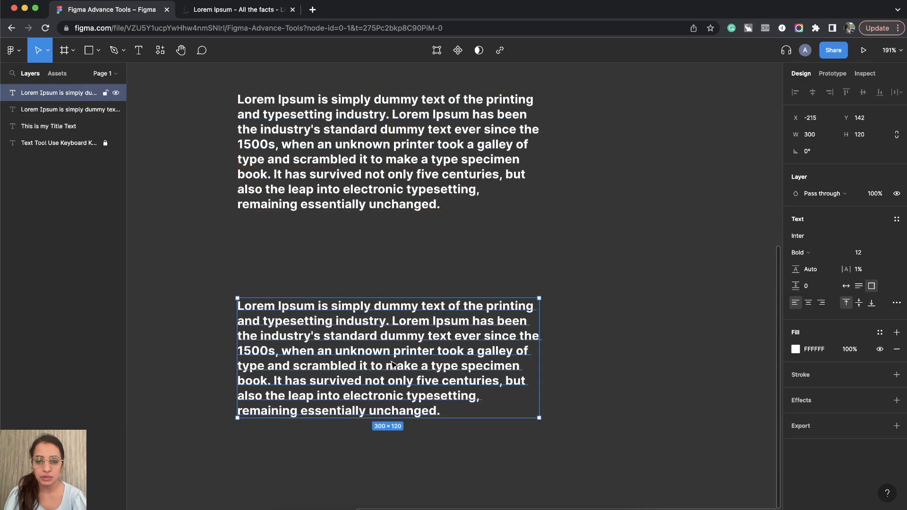
# Step: Replace the copy's text with "1.2 x [Font Size] - One line text" and shrink its box to a height of about 15
pyautogui.press('Return')
pyautogui.write('1.2 ')
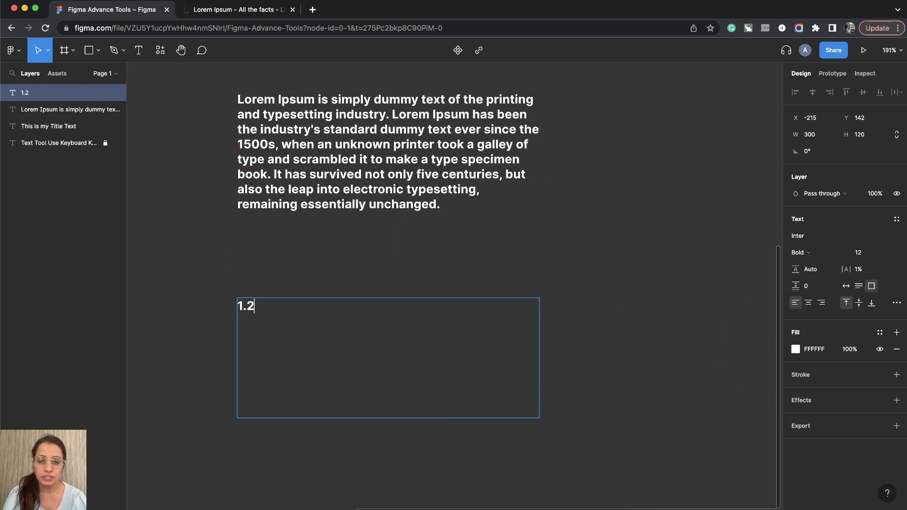
pyautogui.write('x ')
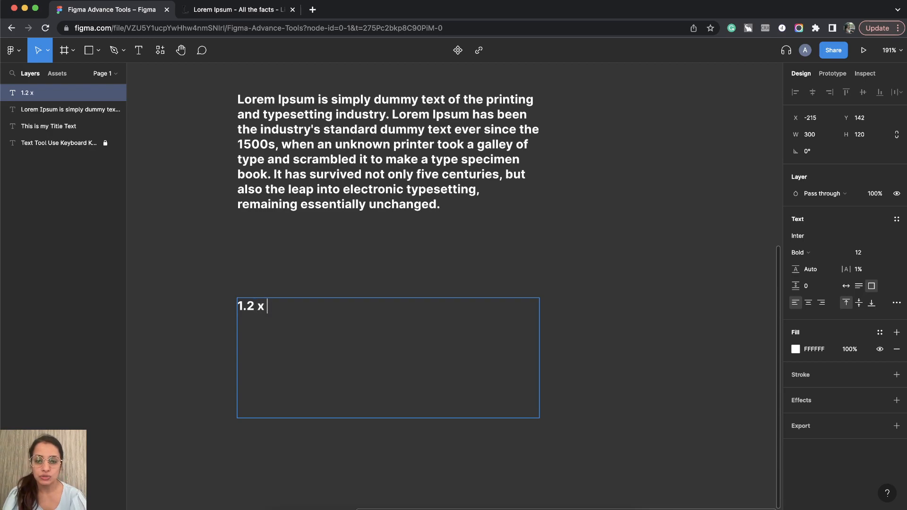
pyautogui.write('[Font Size]')
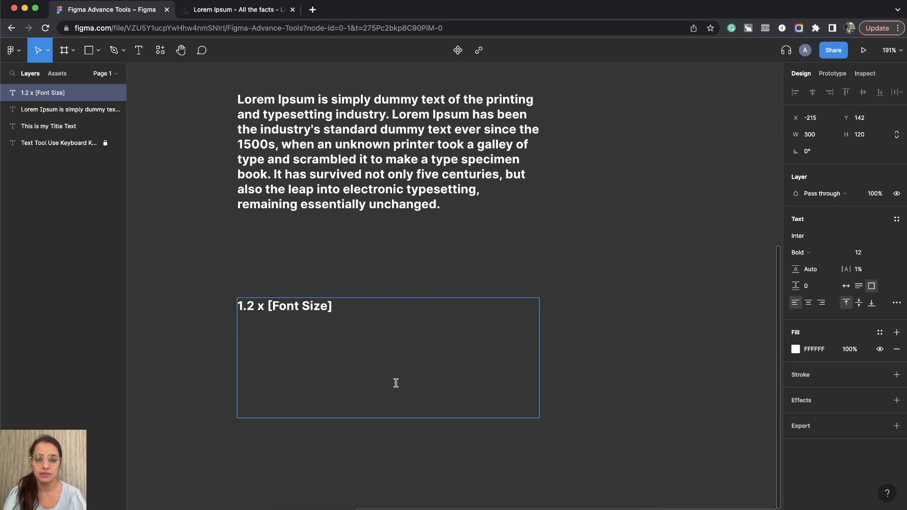
pyautogui.write(' - One line text')
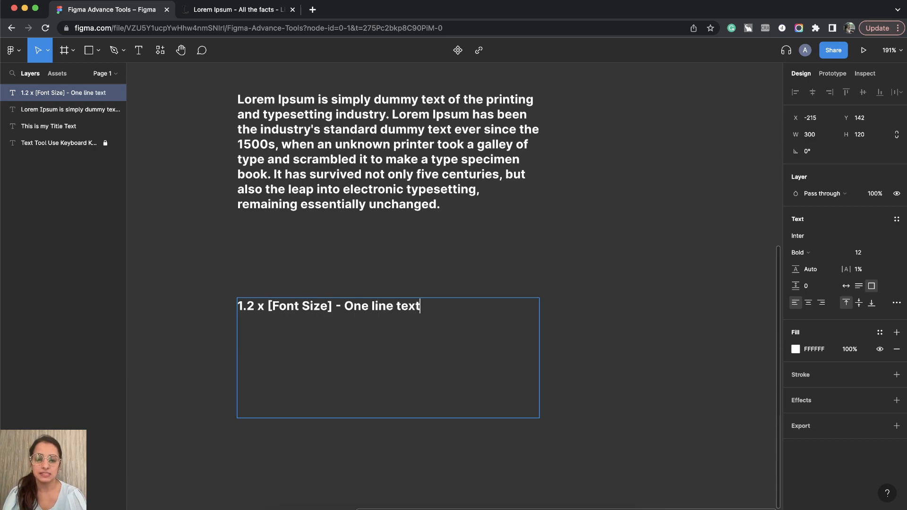
pyautogui.press('Escape')
pyautogui.moveTo(387, 418); pyautogui.dragTo(386, 312)
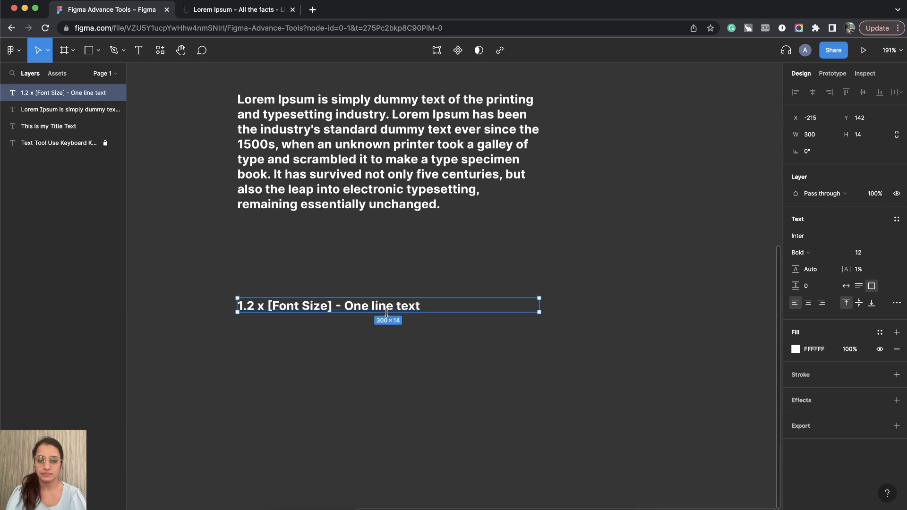
# Step: Select the title and set its line height with the multiplication expression 36*1.2
pyautogui.scroll(5, 456, 227)
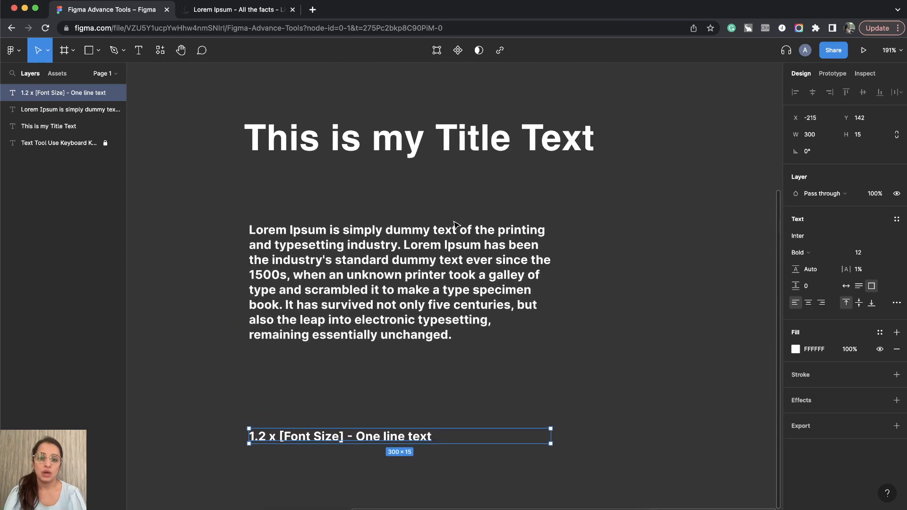
pyautogui.click(487, 147)
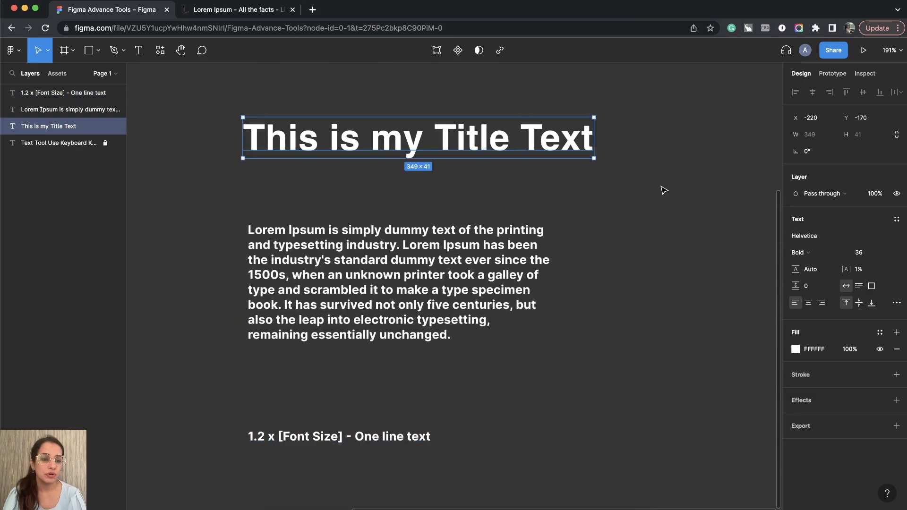
pyautogui.click(811, 272)
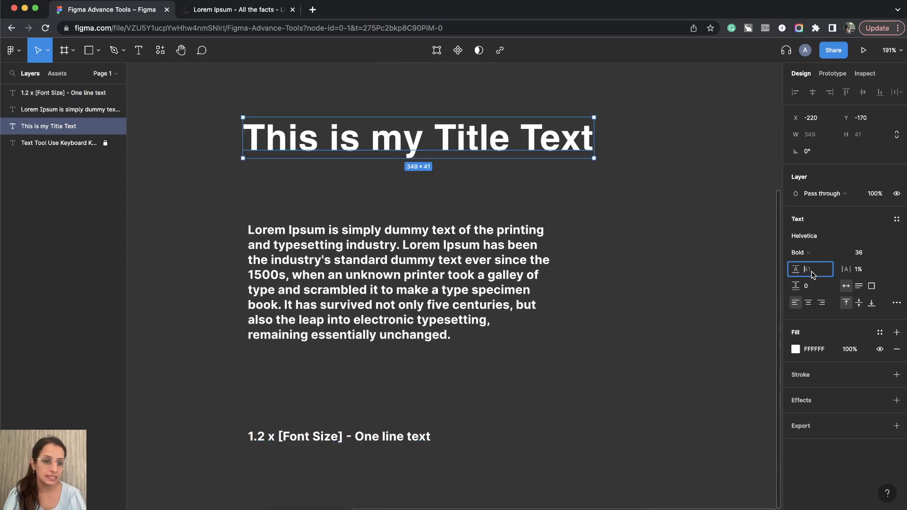
pyautogui.write('36')
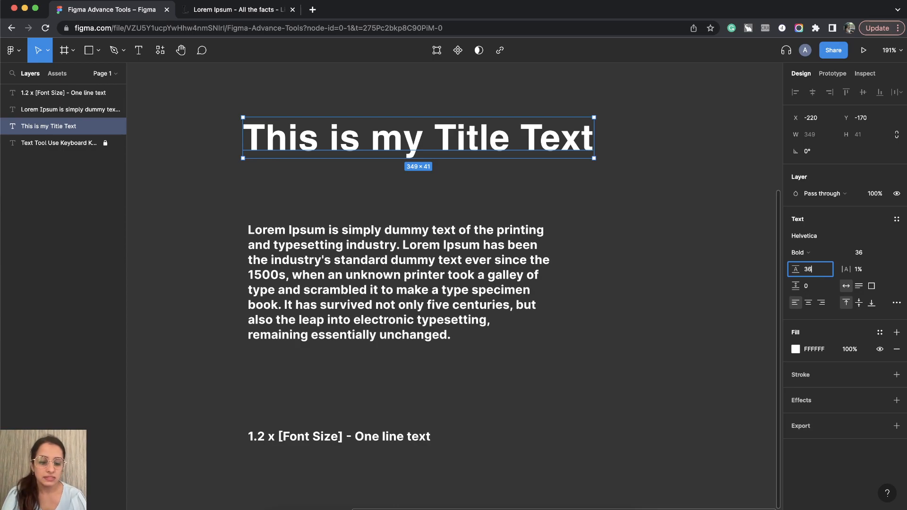
pyautogui.write('*1.2')
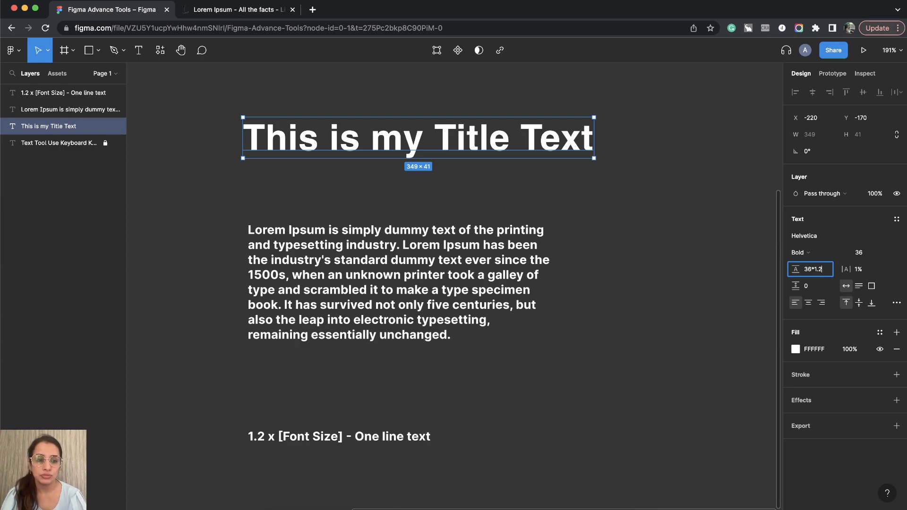
pyautogui.press('Return')
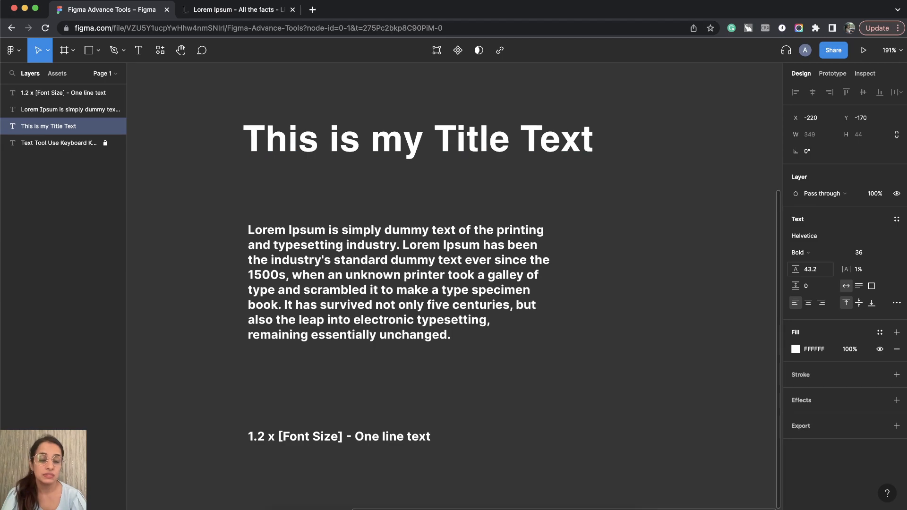
# Step: Set the title's line height to 120% so it is relative to the font size
pyautogui.click(817, 273)
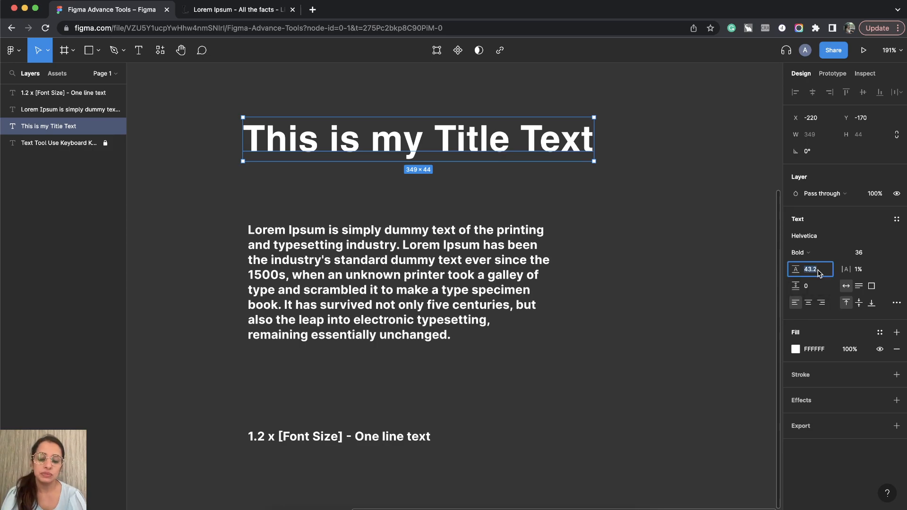
pyautogui.write('120%')
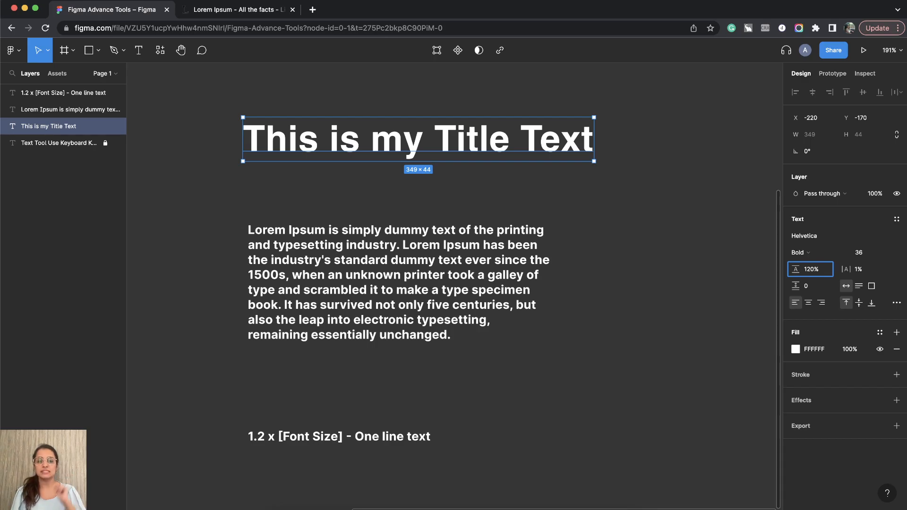
pyautogui.press('Return')
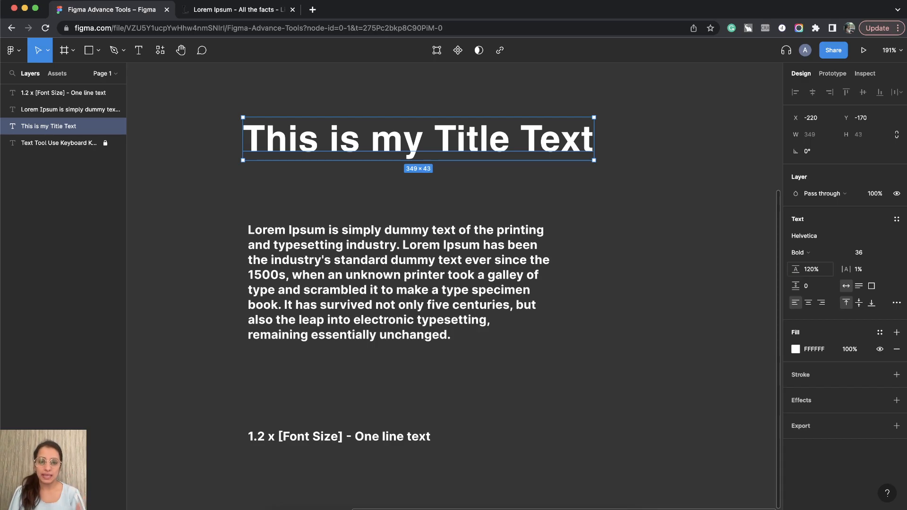
# Step: Increase the title's font size in single increments and decrease it back to 36
pyautogui.click(864, 255)
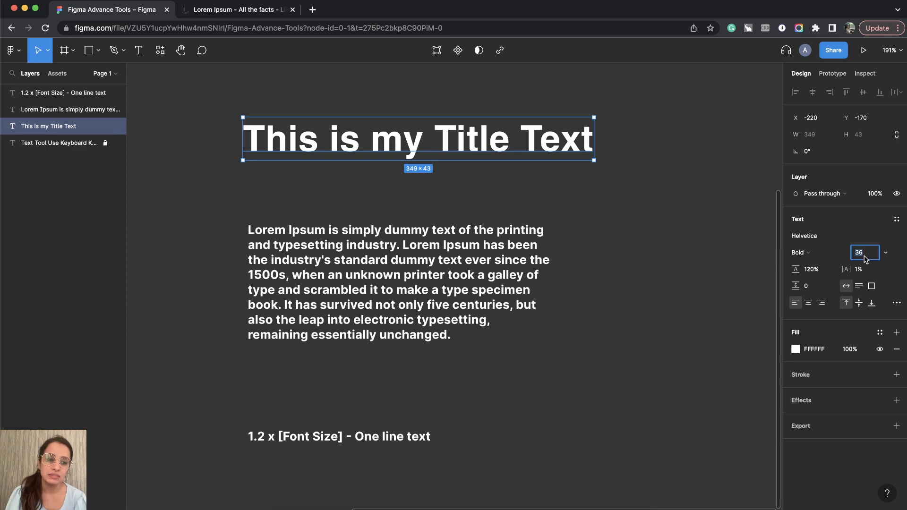
pyautogui.press('Up')
pyautogui.press('Up')
pyautogui.press('Up')
pyautogui.press('Up')
pyautogui.press('Up')
pyautogui.press('Up')
pyautogui.press('Up')
pyautogui.press('Up')
pyautogui.press('Up')
pyautogui.press('Up')
pyautogui.press('Up')
pyautogui.press('Up')
pyautogui.press('Up')
pyautogui.press('Up')
pyautogui.press('Up')
pyautogui.press('Up')
pyautogui.press('Down')
pyautogui.press('Down')
pyautogui.press('Down')
pyautogui.press('Down')
pyautogui.press('Down')
pyautogui.press('Down')
pyautogui.press('Down')
pyautogui.press('Down')
pyautogui.press('Down')
pyautogui.press('Down')
pyautogui.press('Down')
pyautogui.press('Down')
pyautogui.press('Down')
pyautogui.press('Down')
pyautogui.press('Down')
pyautogui.press('Down')
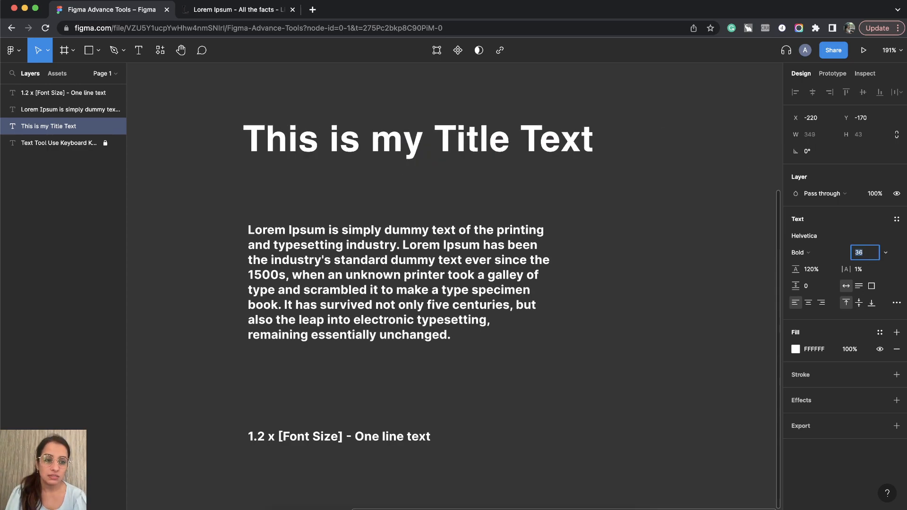
# Step: Set the title's line height with the expression 1.2*40 and its font size to 40
pyautogui.click(821, 274)
pyautogui.write('1.2')
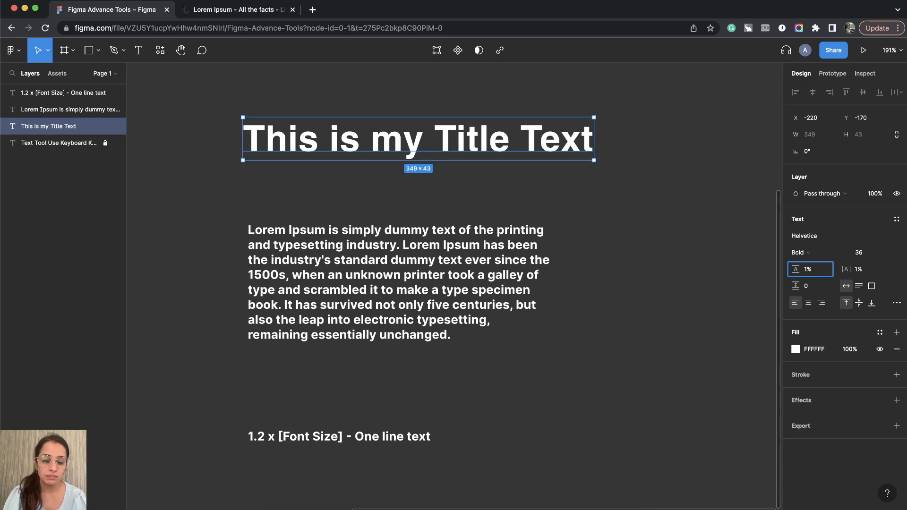
pyautogui.press('Delete')
pyautogui.write('*40')
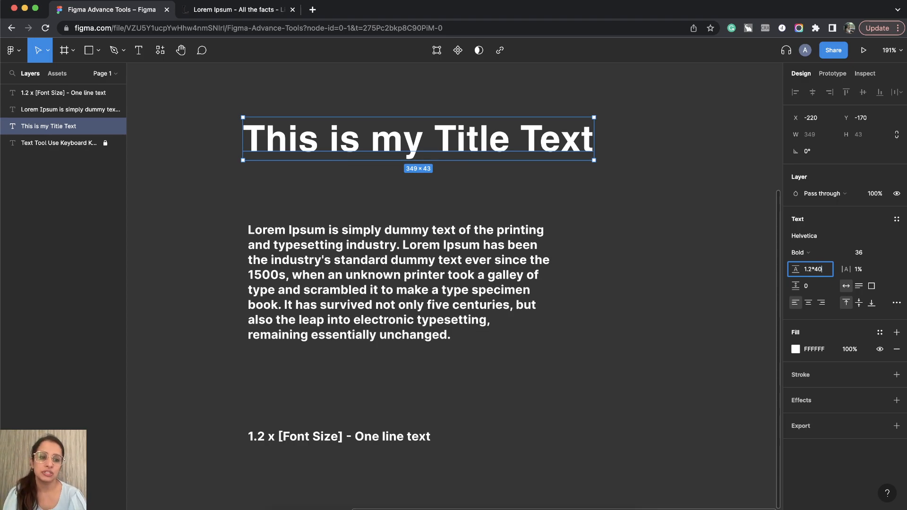
pyautogui.press('Return')
pyautogui.click(862, 253)
pyautogui.write('40')
pyautogui.press('Return')
# Step: Set the title's line height to 120% and its font size to 32
pyautogui.click(813, 271)
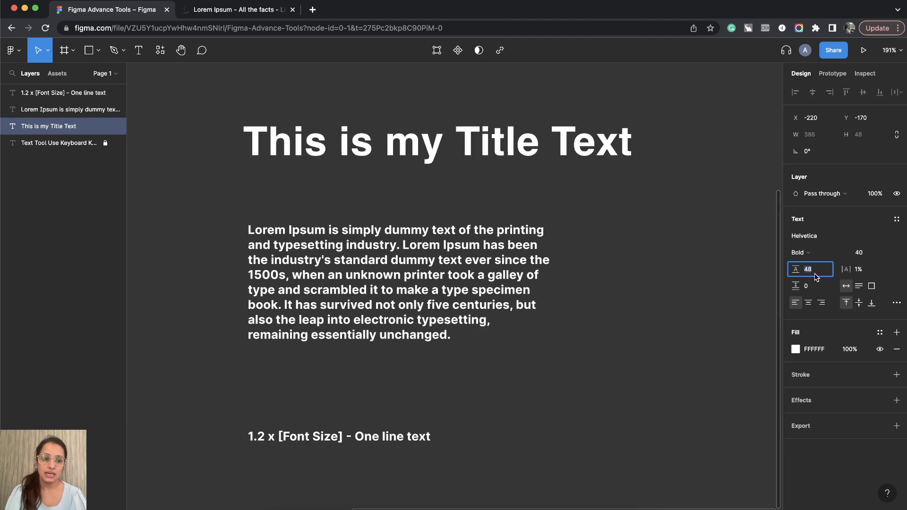
pyautogui.write('120%')
pyautogui.press('Return')
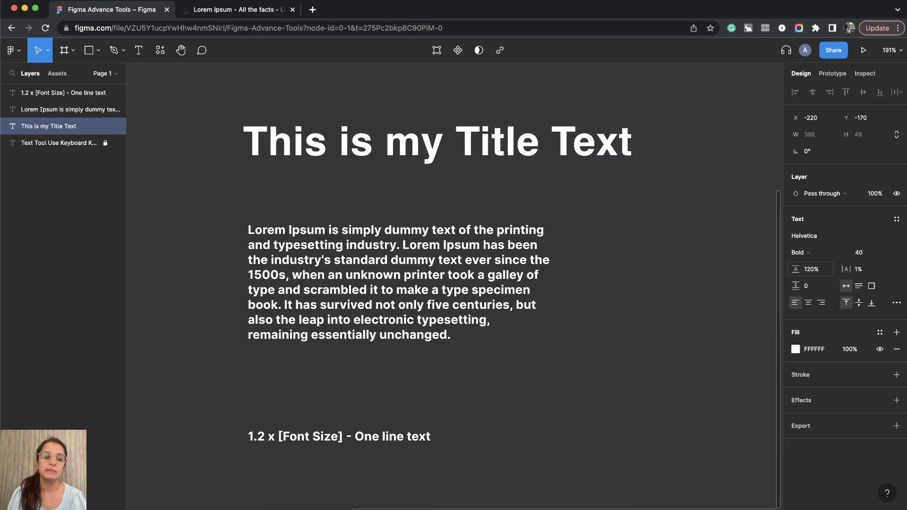
pyautogui.click(867, 255)
pyautogui.write('32')
pyautogui.press('Return')
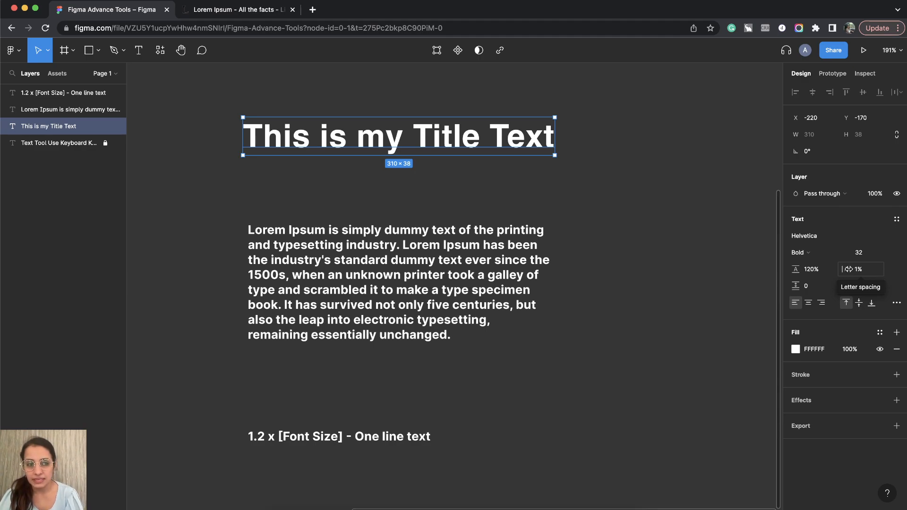
# Step: Widen the title's letter spacing to 5%
pyautogui.click(864, 270)
pyautogui.write('5')
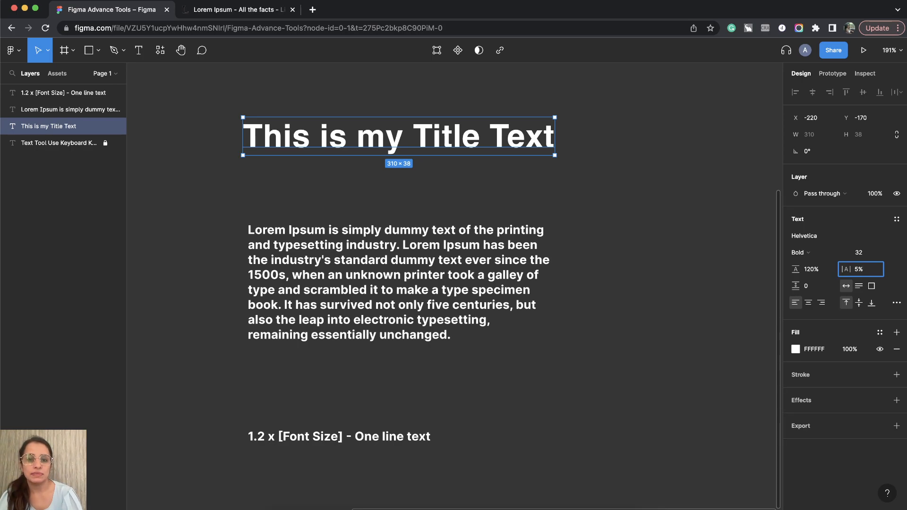
pyautogui.press('Return')
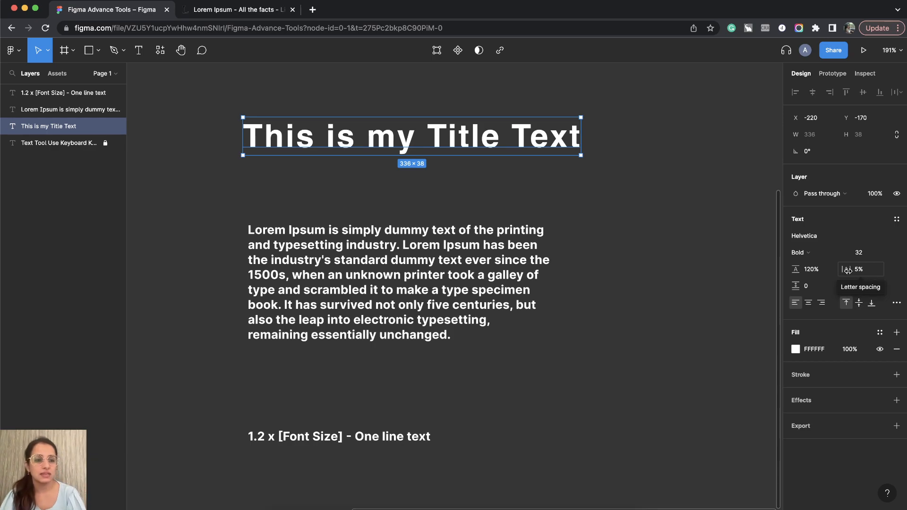
# Step: Set the title's letter spacing to 0% and deselect the title
pyautogui.click(863, 271)
pyautogui.write('0')
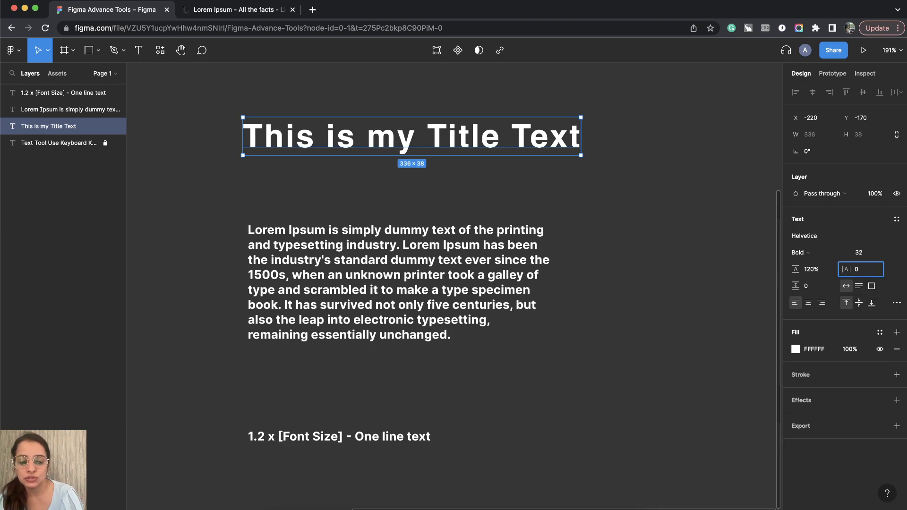
pyautogui.press('Return')
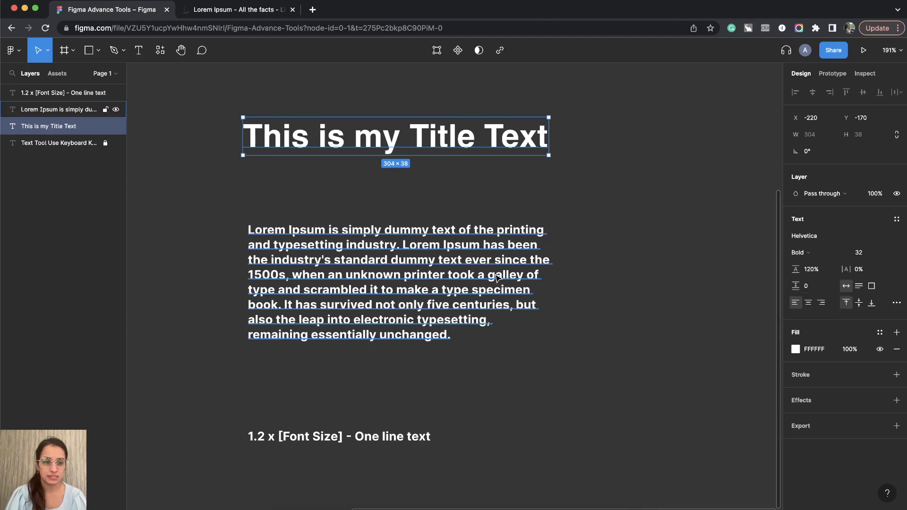
pyautogui.click(569, 203)
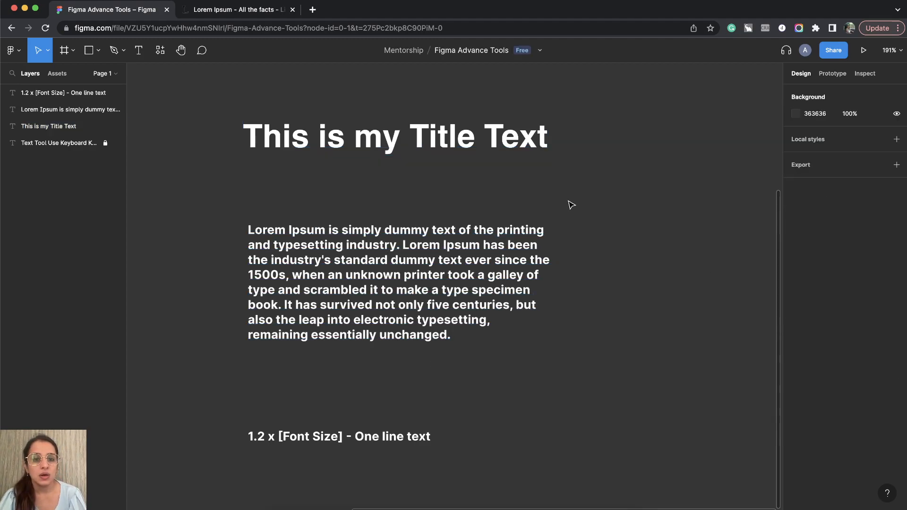
# Step: Switch the title's text box from auto width to fixed size and set its width to 260
pyautogui.click(522, 144)
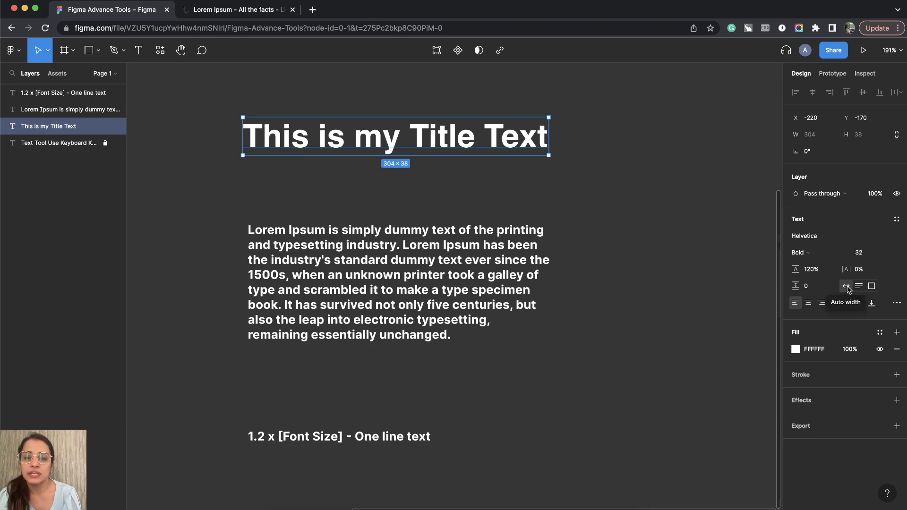
pyautogui.click(873, 289)
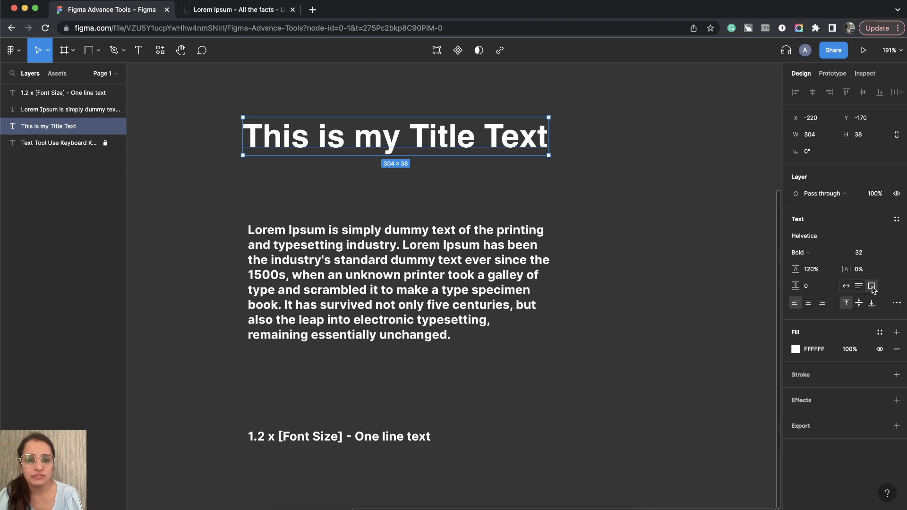
pyautogui.click(818, 141)
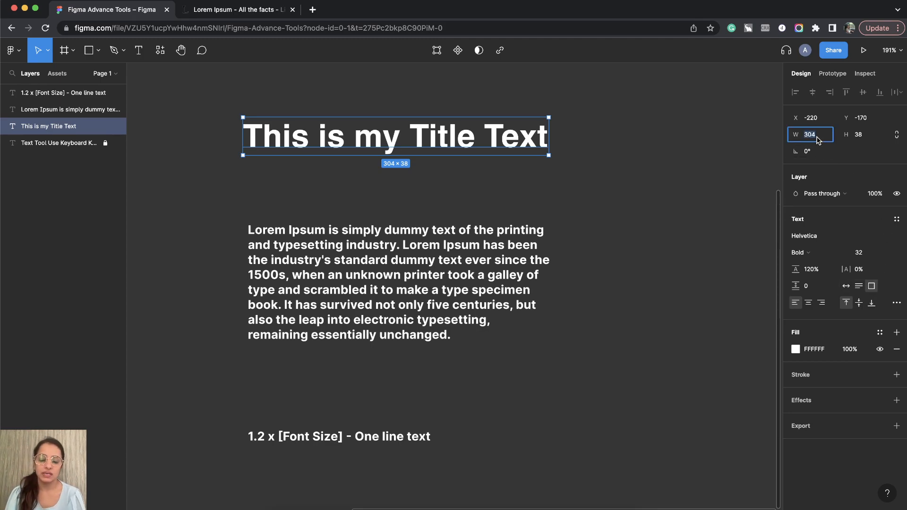
pyautogui.write('260')
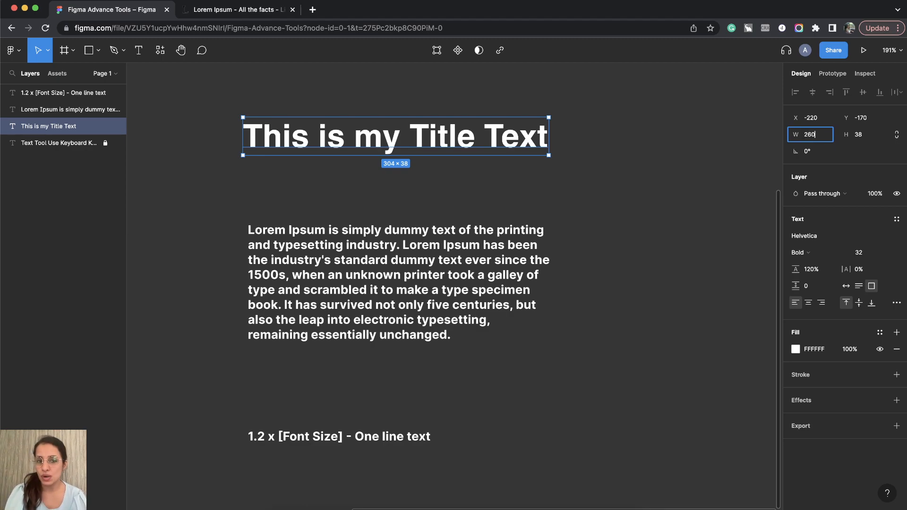
pyautogui.press('Return')
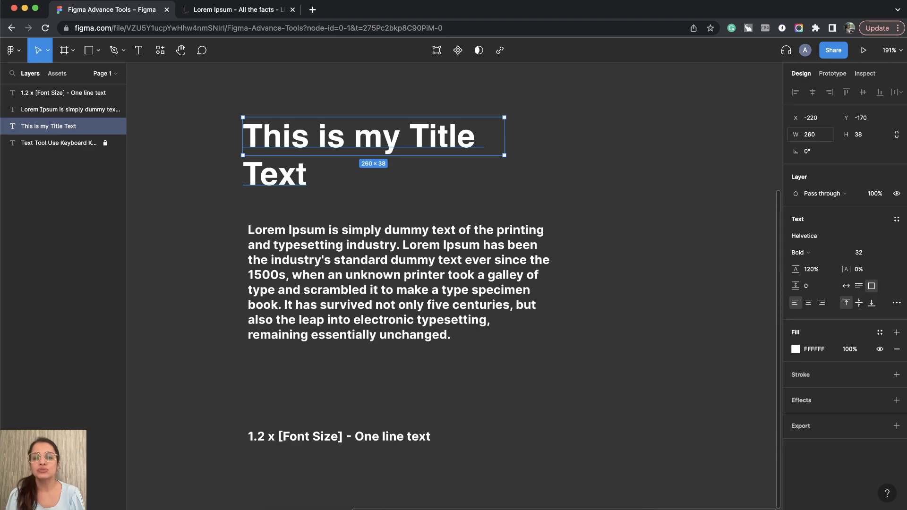
# Step: Increase the title box's width by 100 to 360 with an addition expression
pyautogui.click(812, 136)
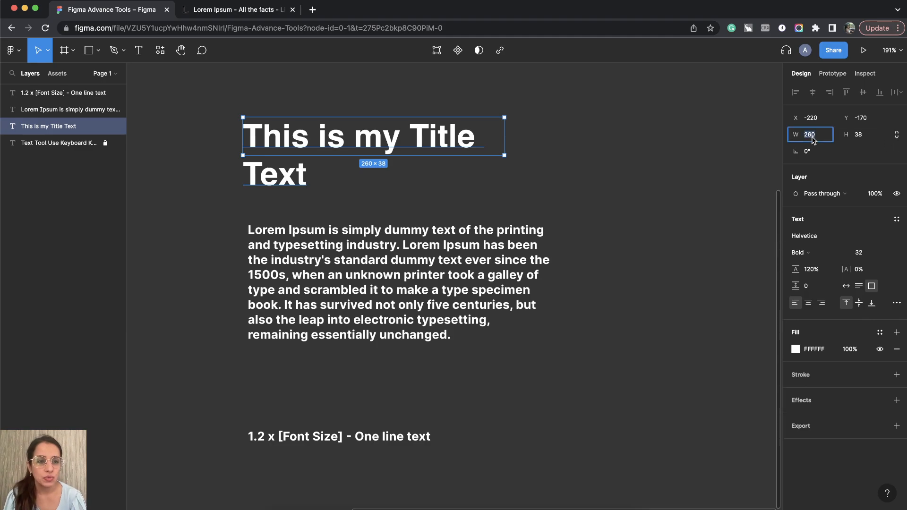
pyautogui.write('+100')
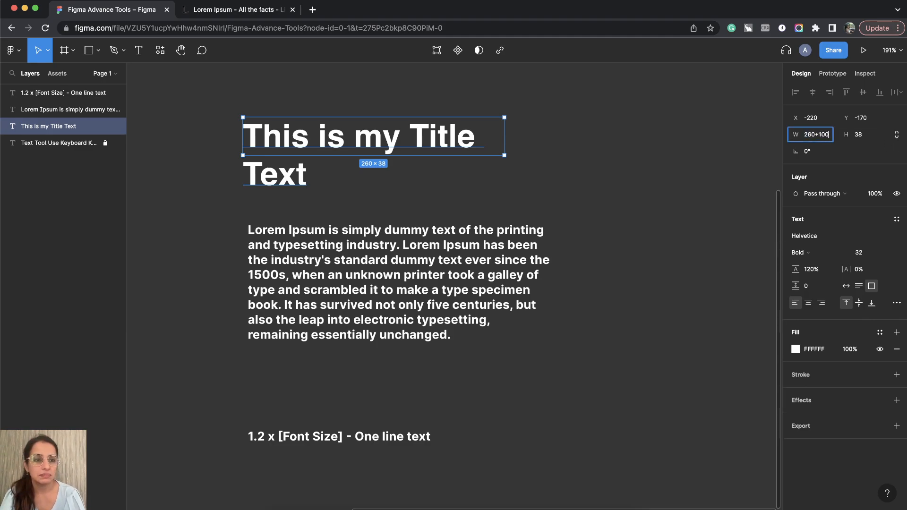
pyautogui.press('Return')
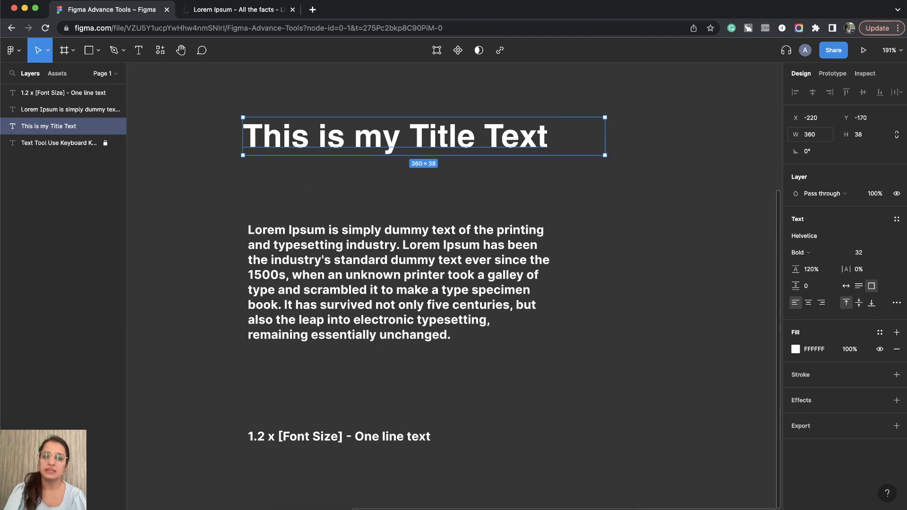
# Step: Set the title box's width to 320 and its height to 40
pyautogui.click(821, 139)
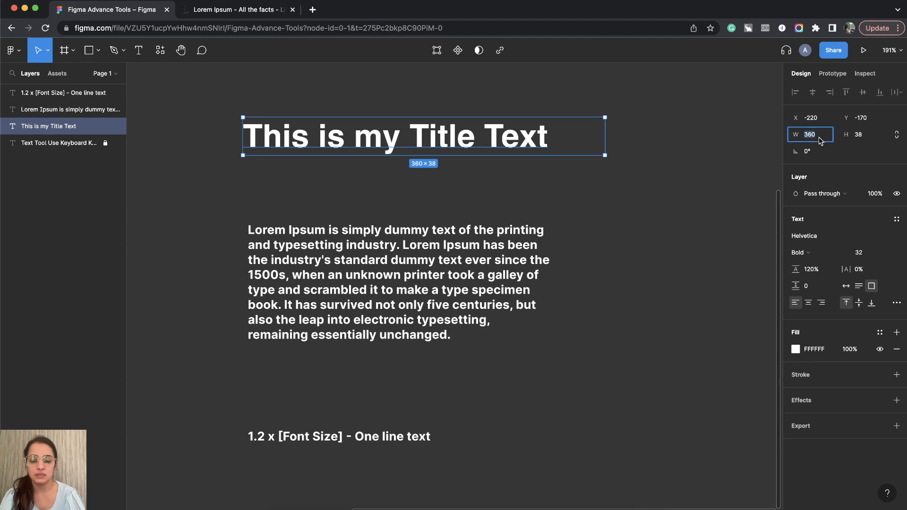
pyautogui.write('320')
pyautogui.press('Return')
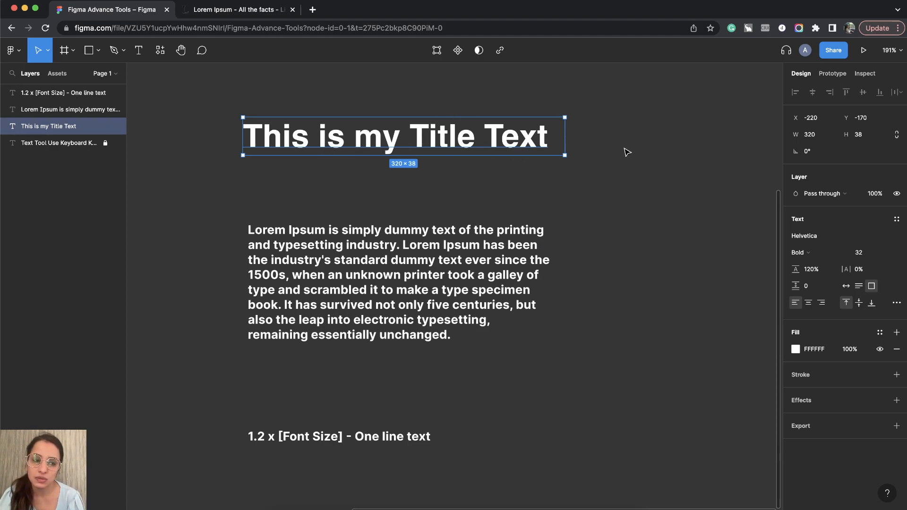
pyautogui.click(854, 137)
pyautogui.write('40')
pyautogui.press('Return')
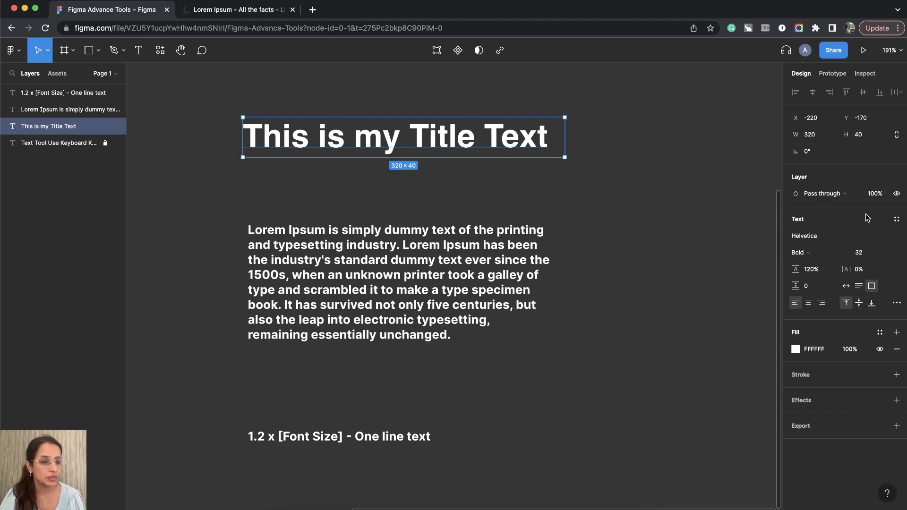
# Step: Switch the title's text box to auto height, undo the switch, and reapply auto height
pyautogui.click(860, 287)
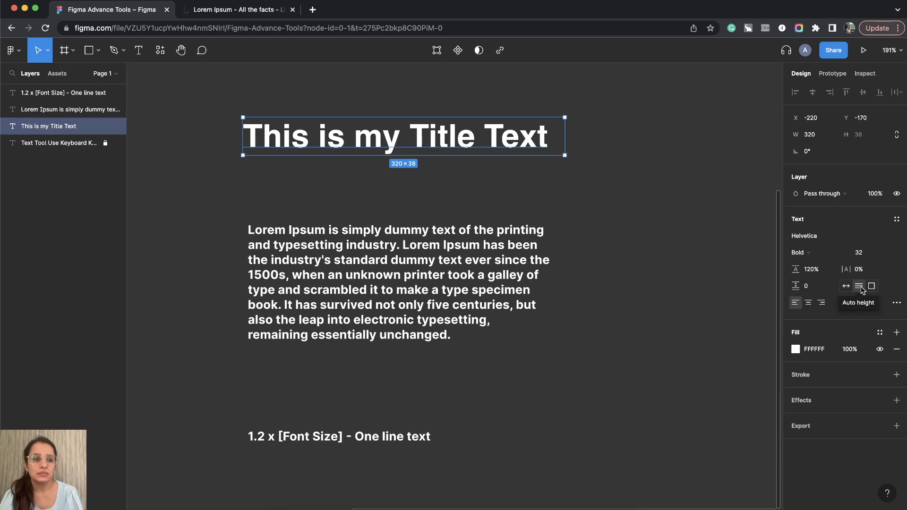
pyautogui.press('super+z')
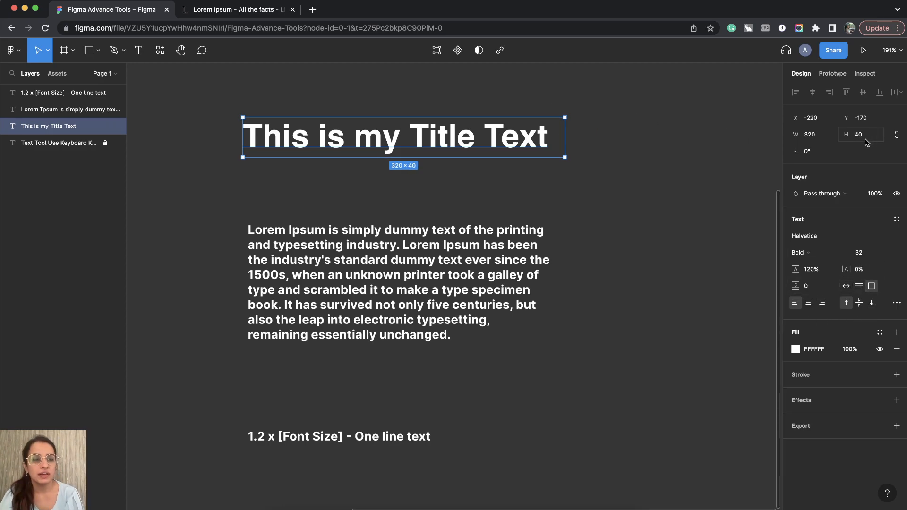
pyautogui.click(859, 289)
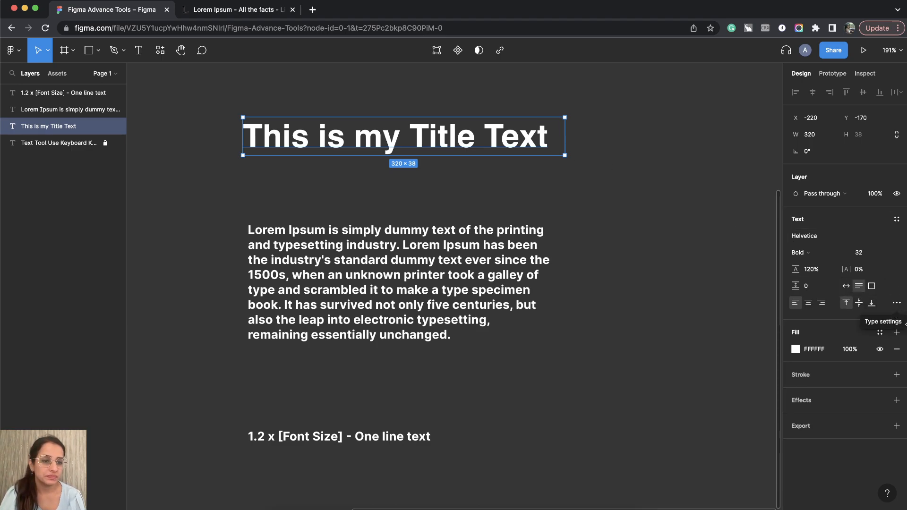
# Step: Try centre and right alignment on the title text, and return it to left alignment
pyautogui.click(809, 304)
pyautogui.click(822, 305)
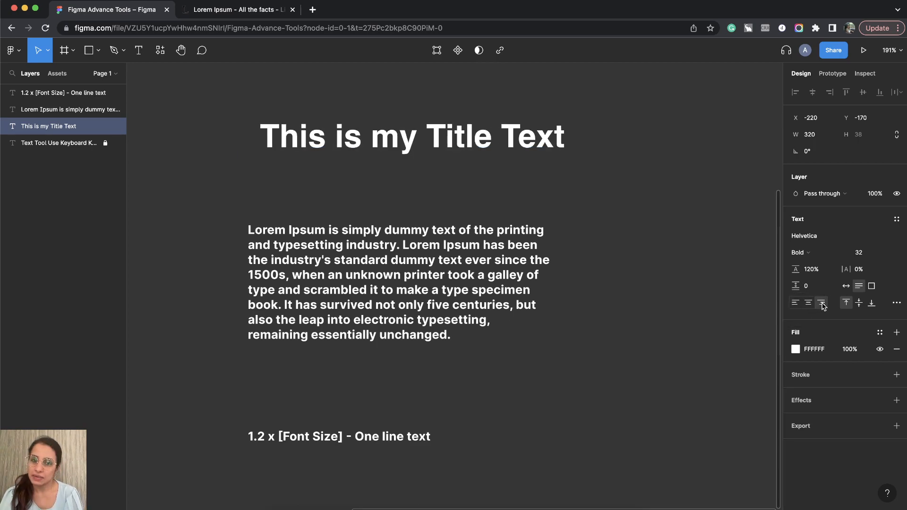
pyautogui.click(796, 304)
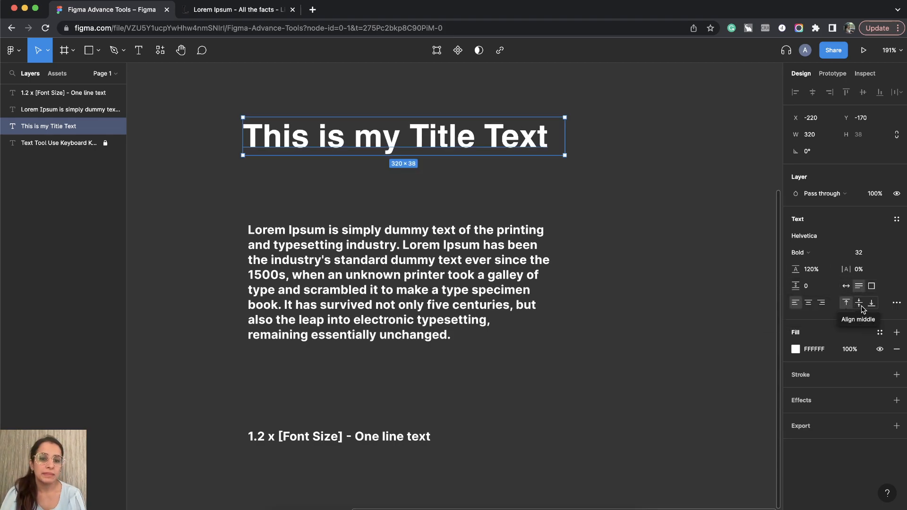
# Step: Switch the title's text box to fixed size and set its height to 60
pyautogui.click(861, 304)
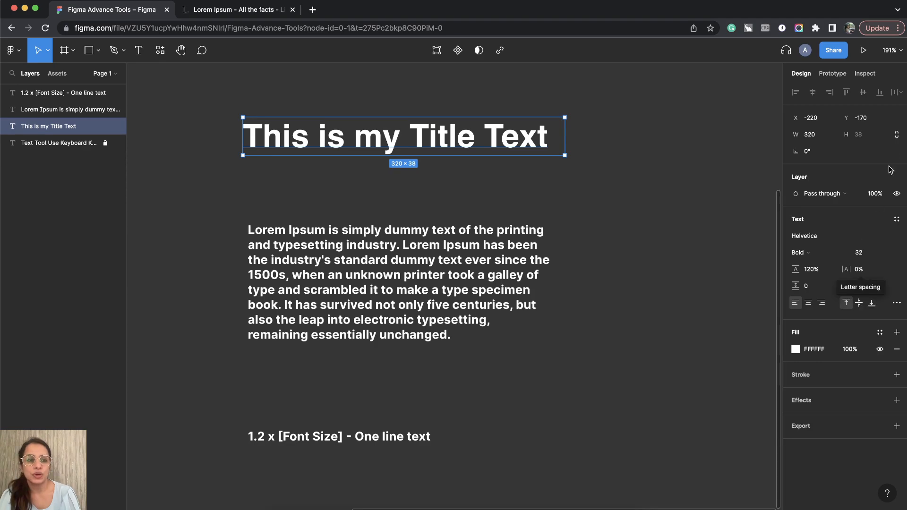
pyautogui.click(870, 286)
pyautogui.click(870, 138)
pyautogui.write('60')
pyautogui.press('Return')
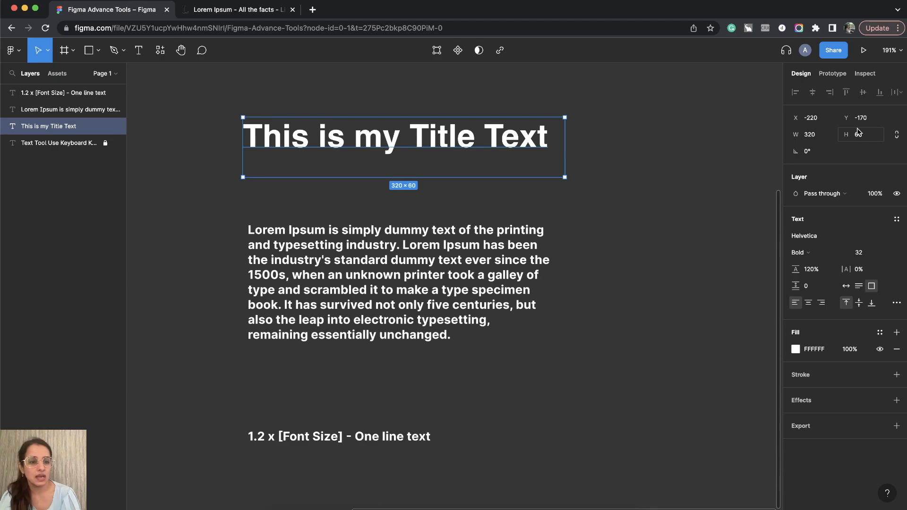
# Step: Try middle and bottom vertical alignment on the title, then restore top alignment and auto height
pyautogui.click(859, 303)
pyautogui.click(846, 302)
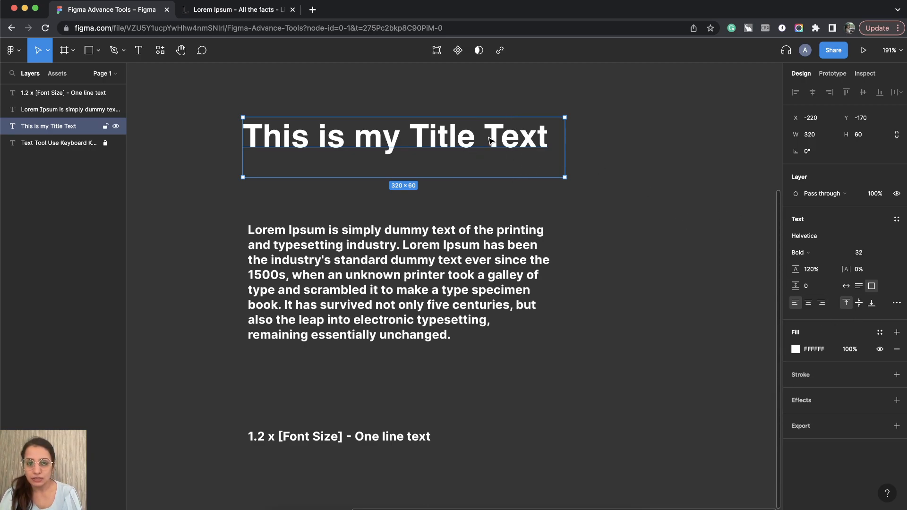
pyautogui.click(859, 303)
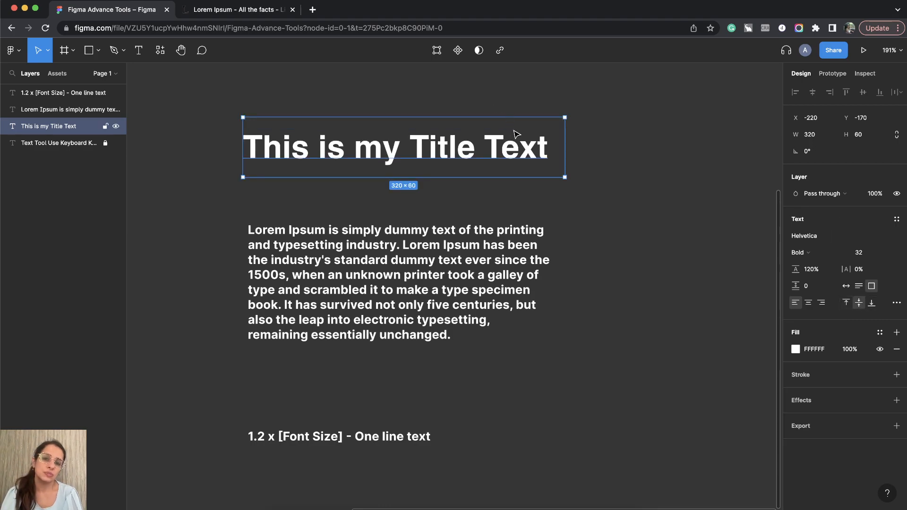
pyautogui.click(872, 304)
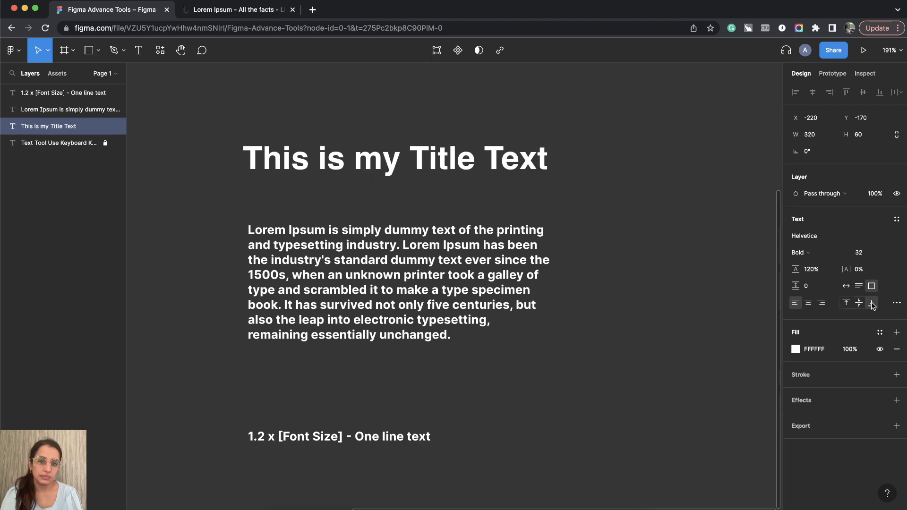
pyautogui.click(846, 303)
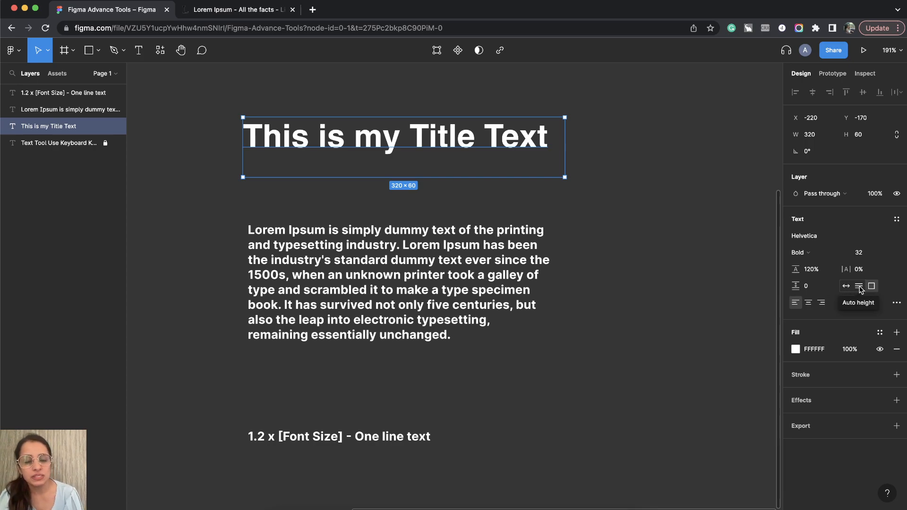
pyautogui.click(860, 288)
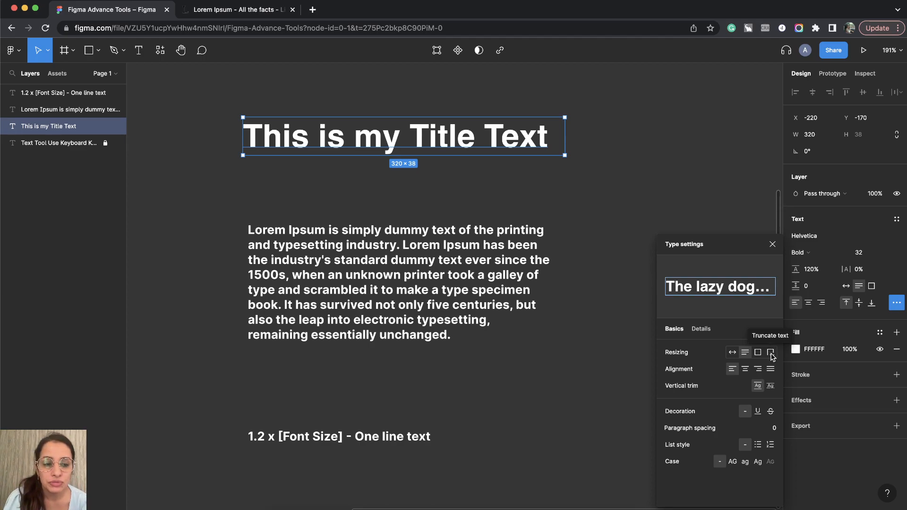
# Step: Set the title's resizing to truncate text and its box height to 80
pyautogui.click(770, 353)
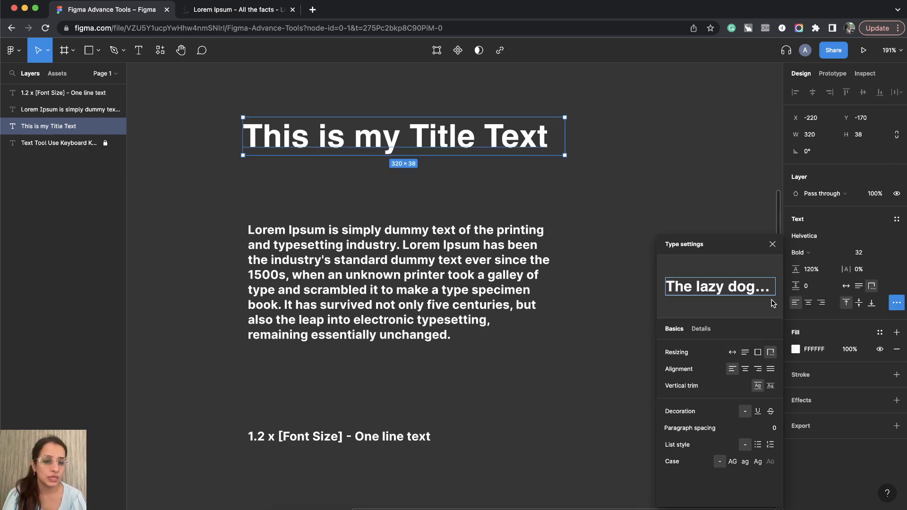
pyautogui.click(772, 244)
pyautogui.click(870, 135)
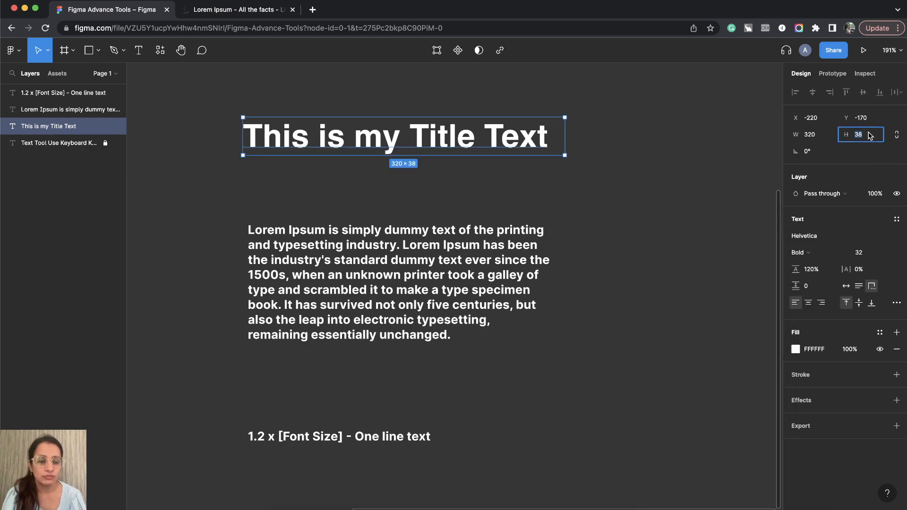
pyautogui.write('60')
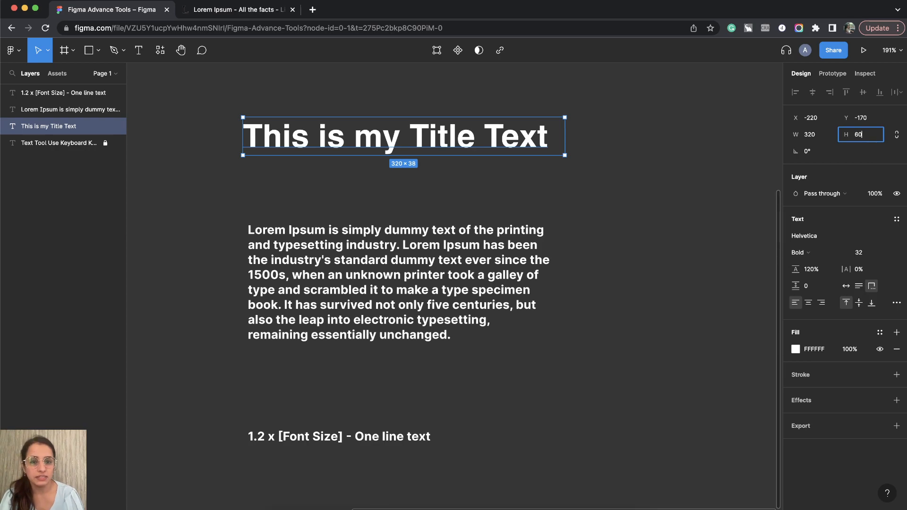
pyautogui.press('Return')
pyautogui.press('BackSpace')
pyautogui.write('8')
pyautogui.press('Return')
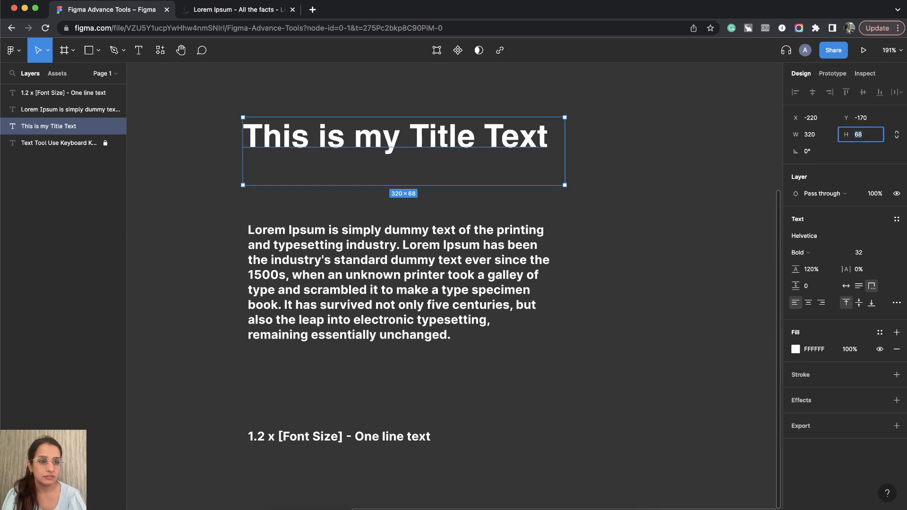
pyautogui.hotkey('shift', 'Up')
pyautogui.hotkey('shift', 'Up')
pyautogui.hotkey('shift', 'Down')
pyautogui.press('Up')
# Step: Copy the description's first sentence and paste it over the title's text
pyautogui.click(379, 234)
pyautogui.press('Return')
pyautogui.click(380, 234)
pyautogui.moveTo(401, 245); pyautogui.dragTo(211, 222)
pyautogui.hotkey('ctrl', 'c')
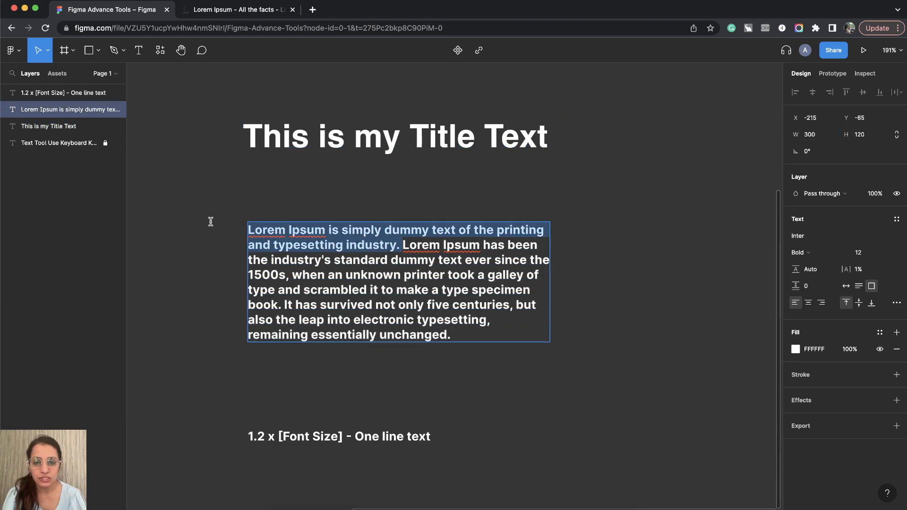
pyautogui.press('Escape')
pyautogui.doubleClick(471, 135)
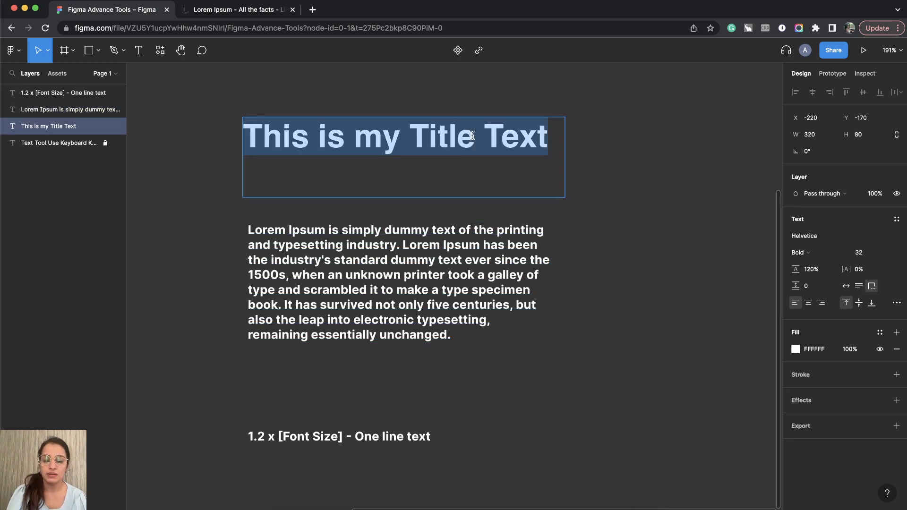
pyautogui.hotkey('ctrl', 'v')
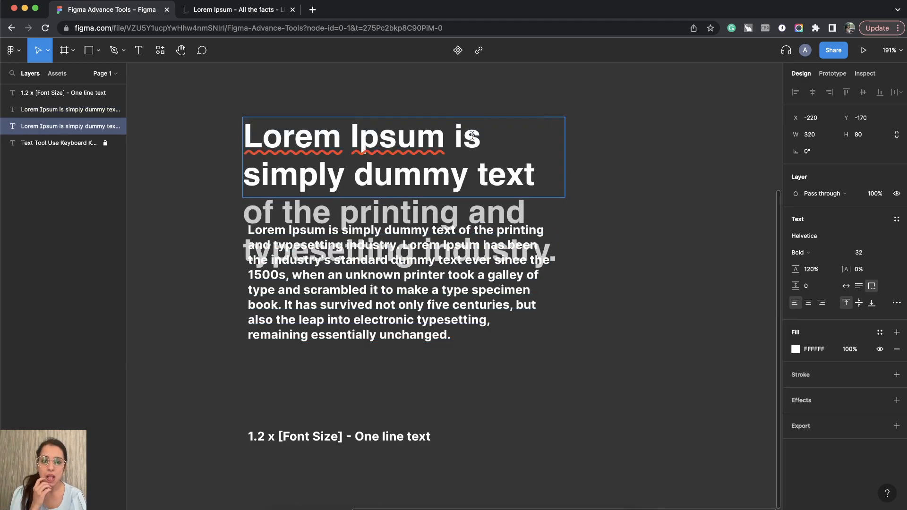
pyautogui.press('Escape')
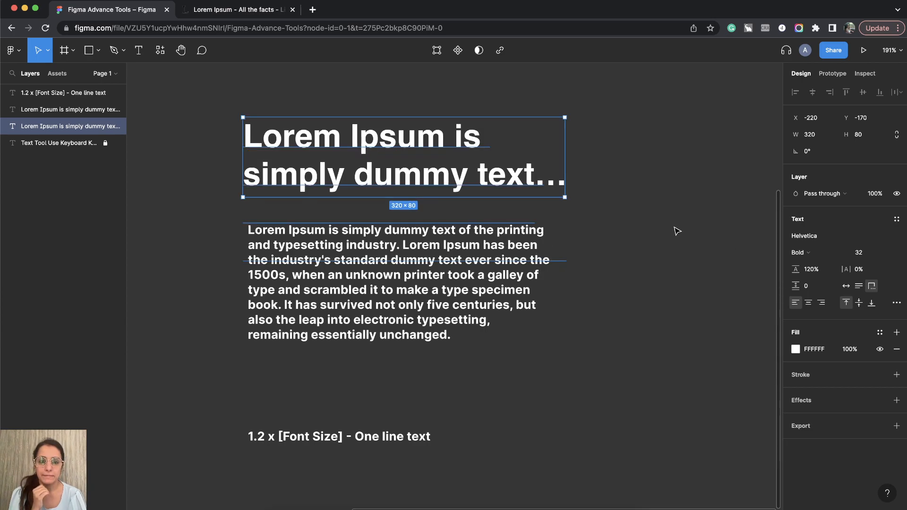
pyautogui.click(637, 233)
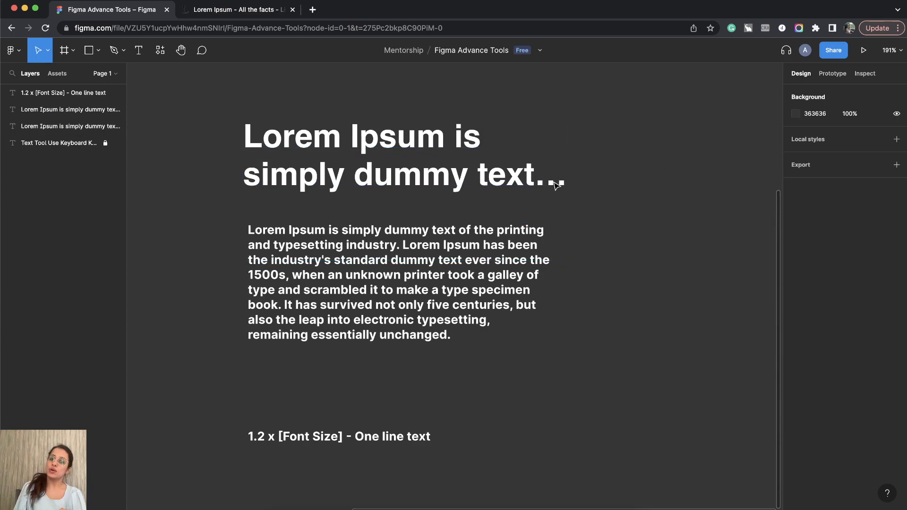
pyautogui.click(532, 180)
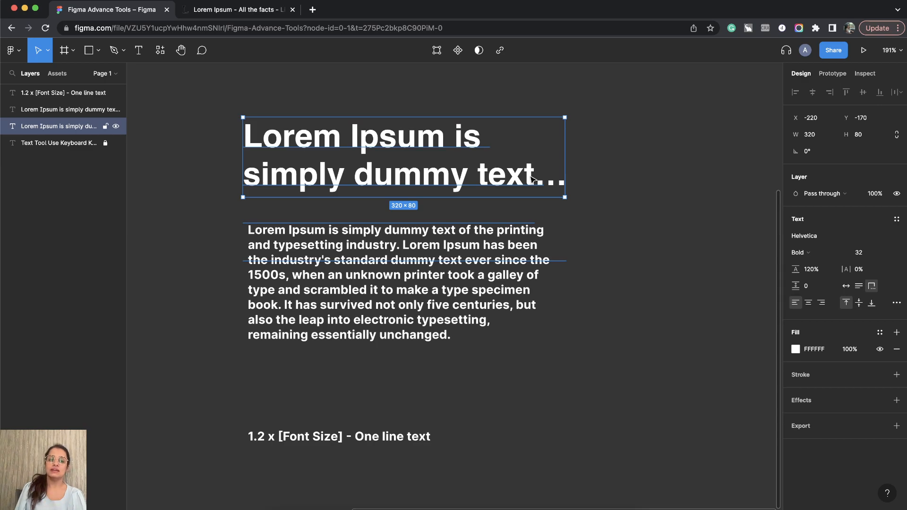
pyautogui.click(582, 189)
pyautogui.click(494, 170)
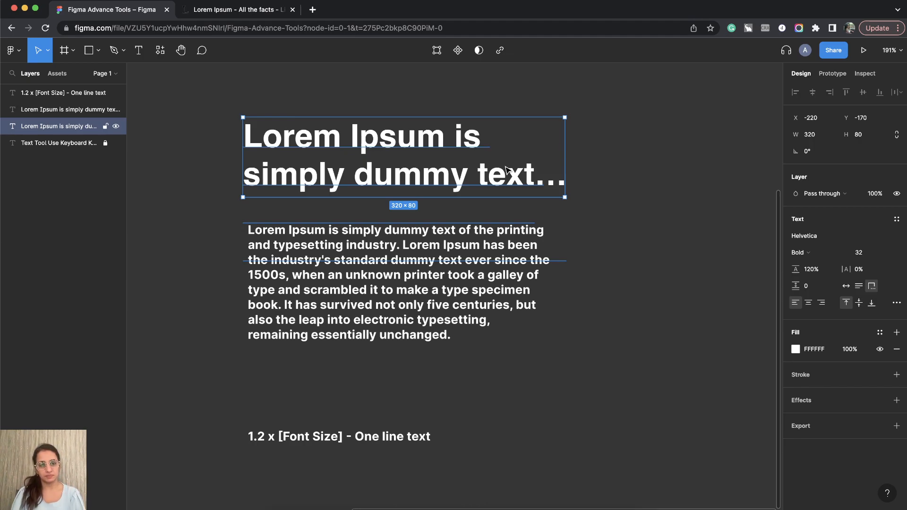
pyautogui.click(671, 216)
# Step: Increase the truncated title box's width to 360 in increments of 10
pyautogui.click(497, 178)
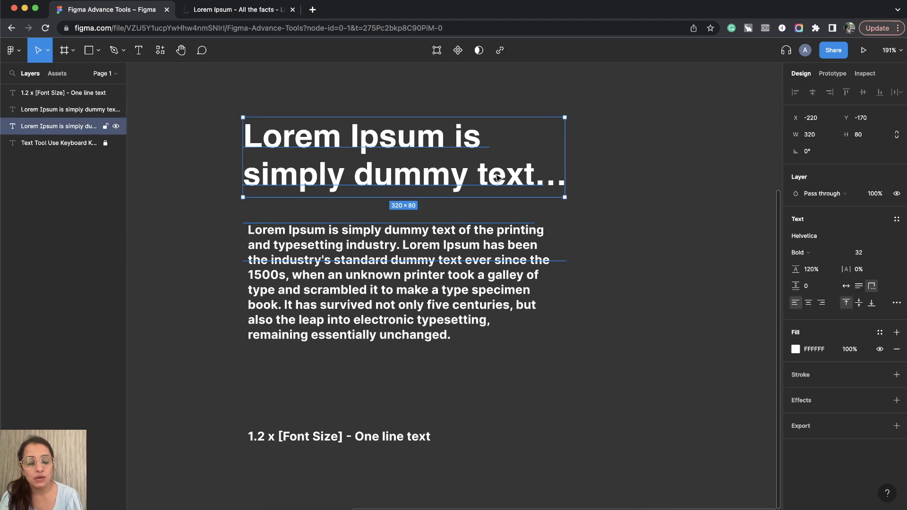
pyautogui.click(816, 136)
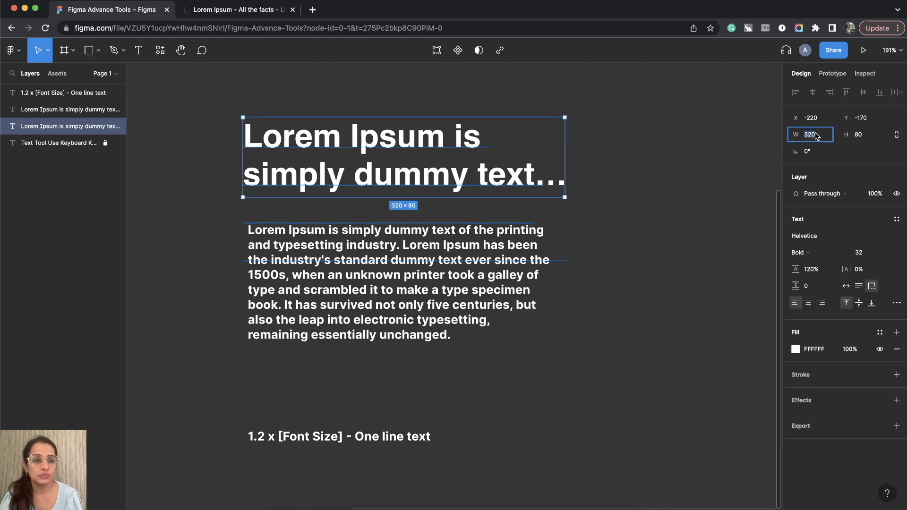
pyautogui.hotkey('shift', 'Up')
pyautogui.hotkey('shift', 'Up')
pyautogui.hotkey('shift', 'Up')
pyautogui.hotkey('shift', 'Up')
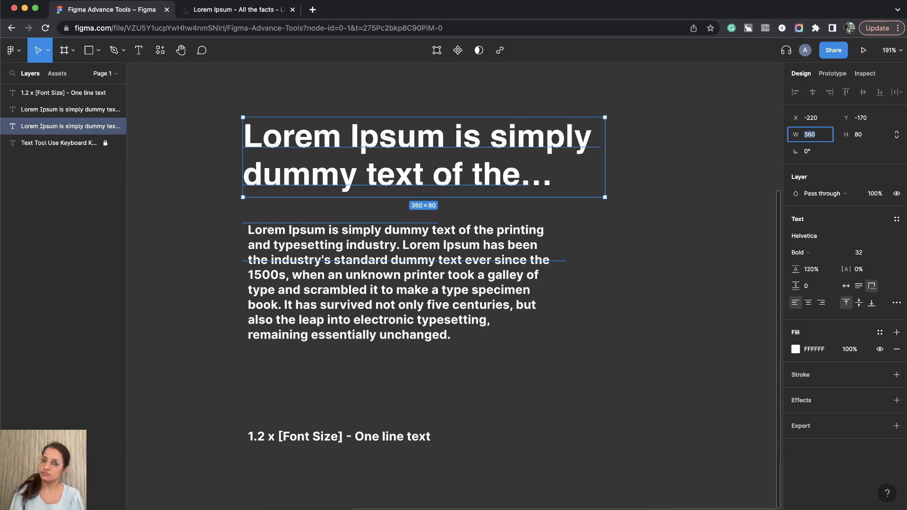
# Step: Change the title's resizing from truncate text to fixed size in the type settings
pyautogui.click(690, 269)
pyautogui.click(454, 137)
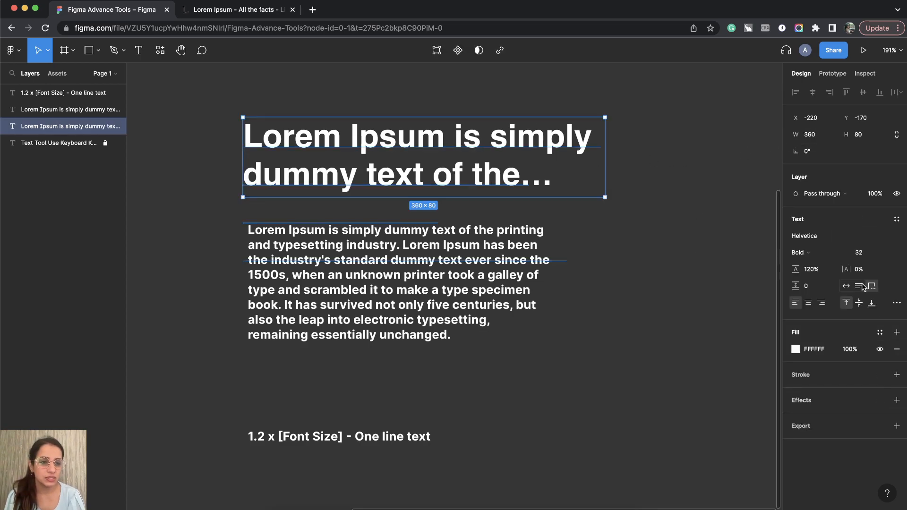
pyautogui.click(896, 303)
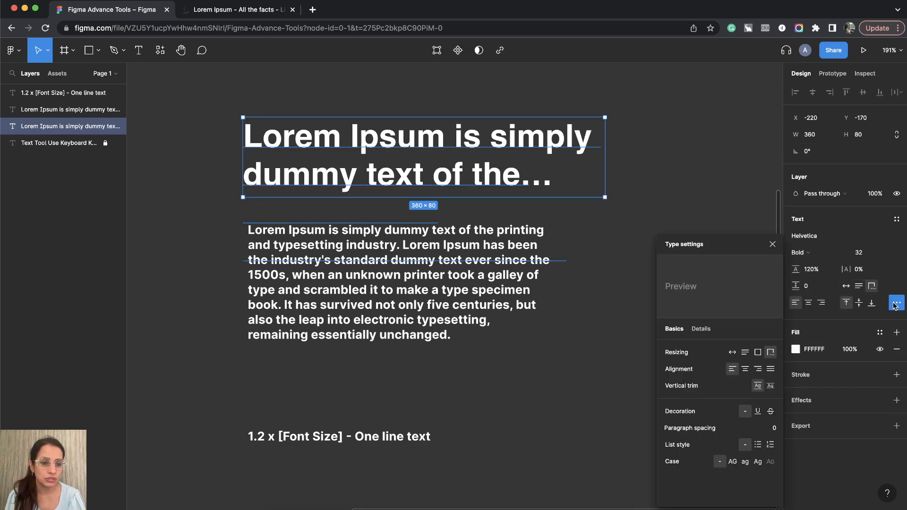
pyautogui.click(757, 351)
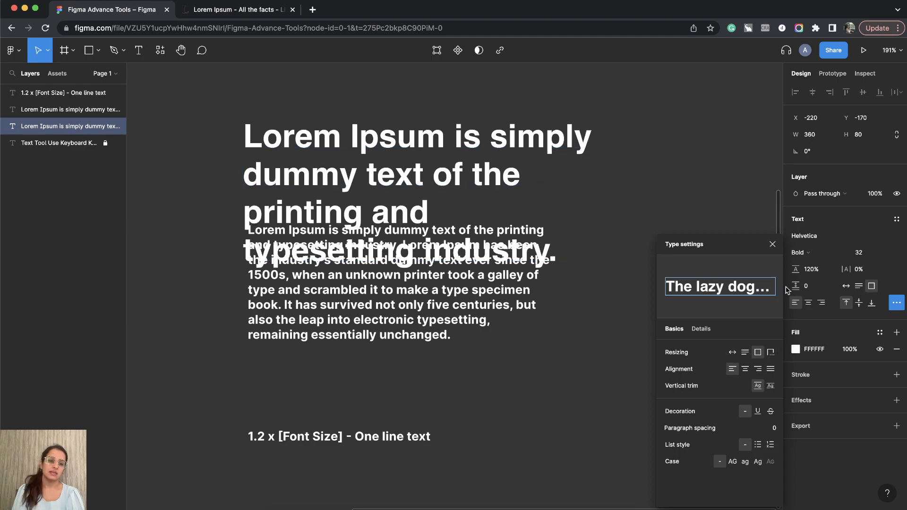
pyautogui.click(772, 244)
# Step: Delete everything after "dummy text" in the title so it reads "Lorem Ipsum is simply dummy text"
pyautogui.doubleClick(468, 179)
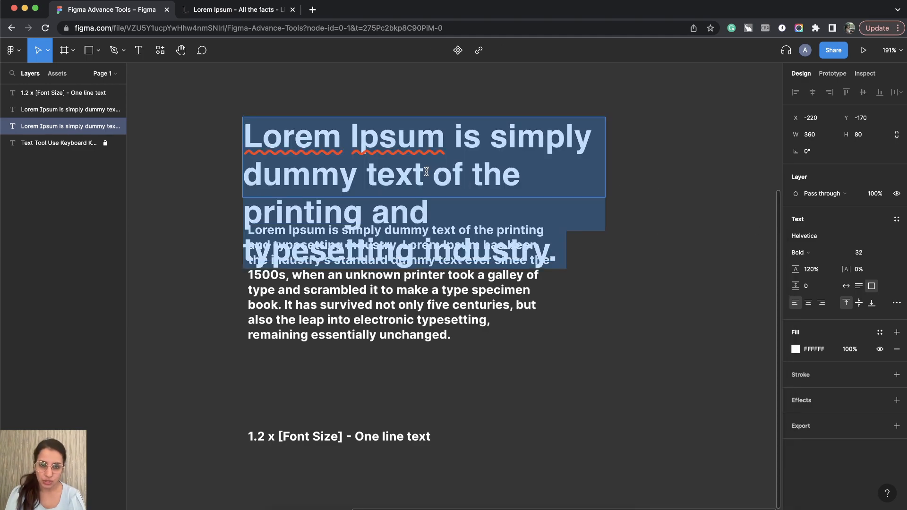
pyautogui.click(427, 171)
pyautogui.press('shift+super+Down')
pyautogui.press('BackSpace')
pyautogui.press('Escape')
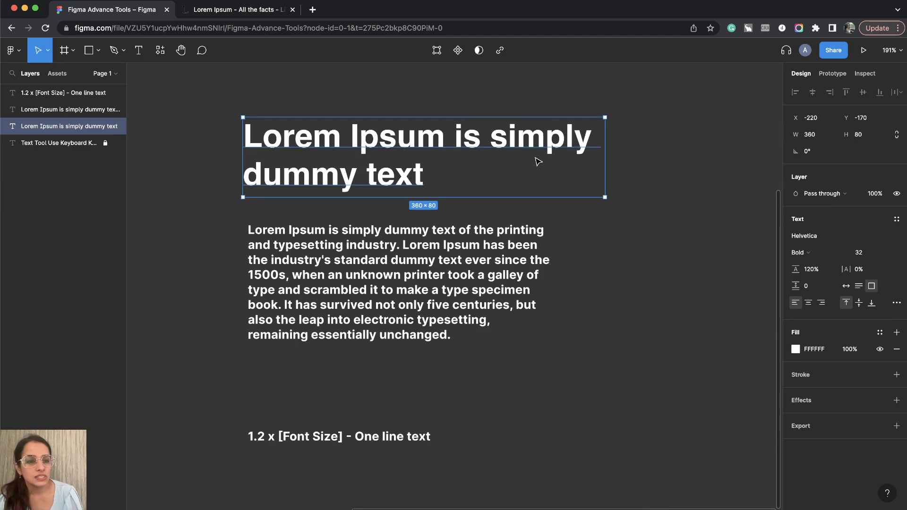
# Step: Try justified alignment on the title in the type settings, and return it to left alignment
pyautogui.click(897, 304)
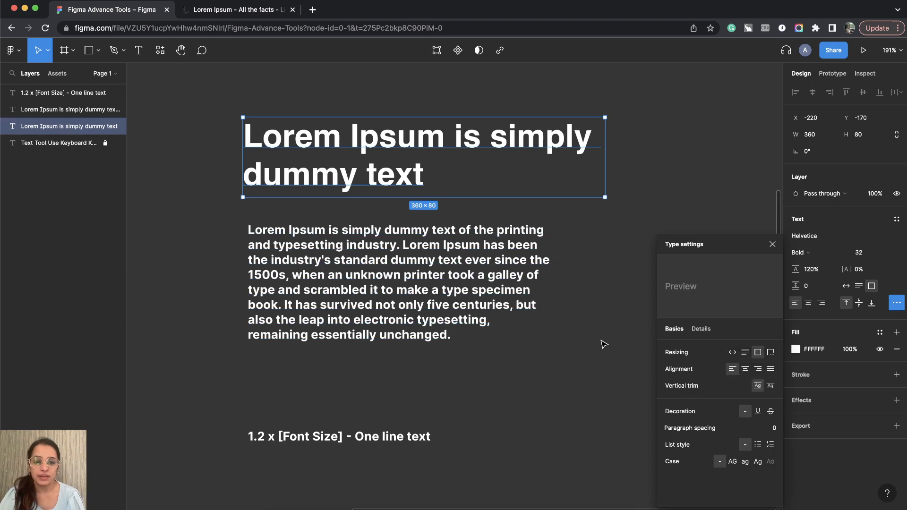
pyautogui.click(770, 370)
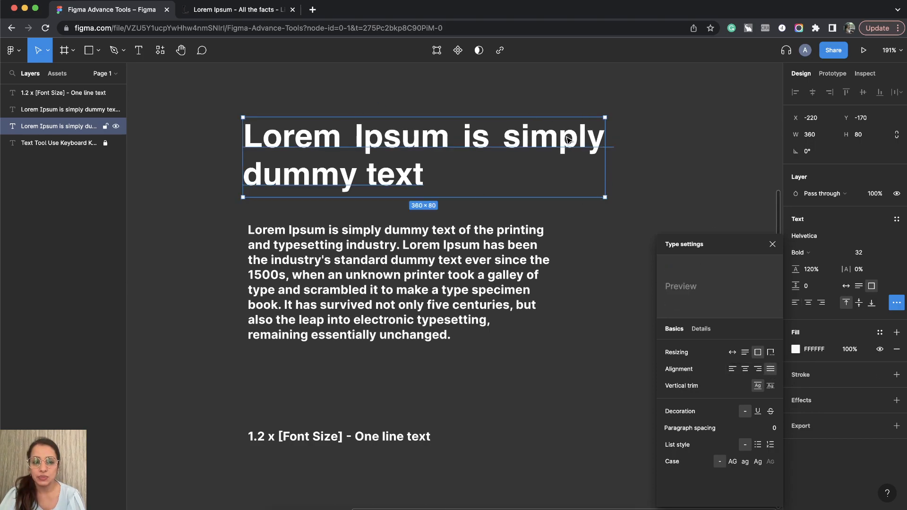
pyautogui.click(731, 370)
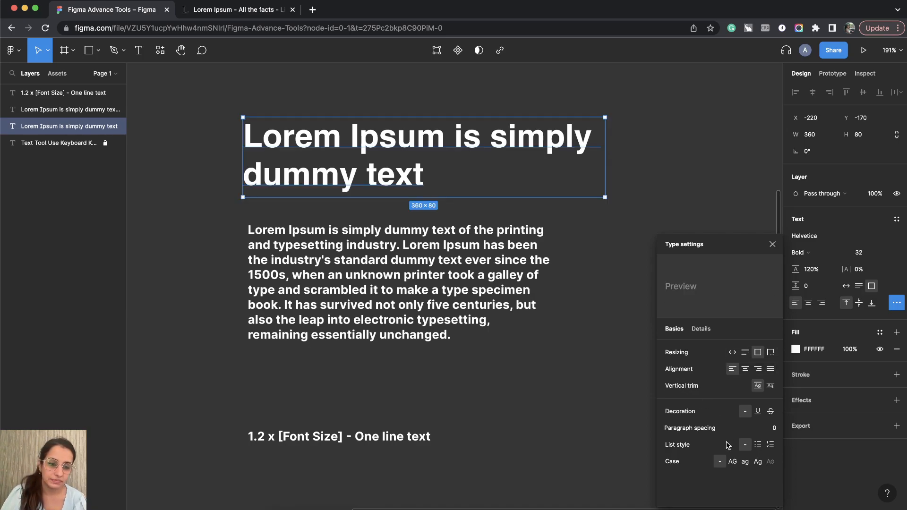
# Step: Try the underline and strikethrough decorations on the title, and reset the decoration to none
pyautogui.click(758, 413)
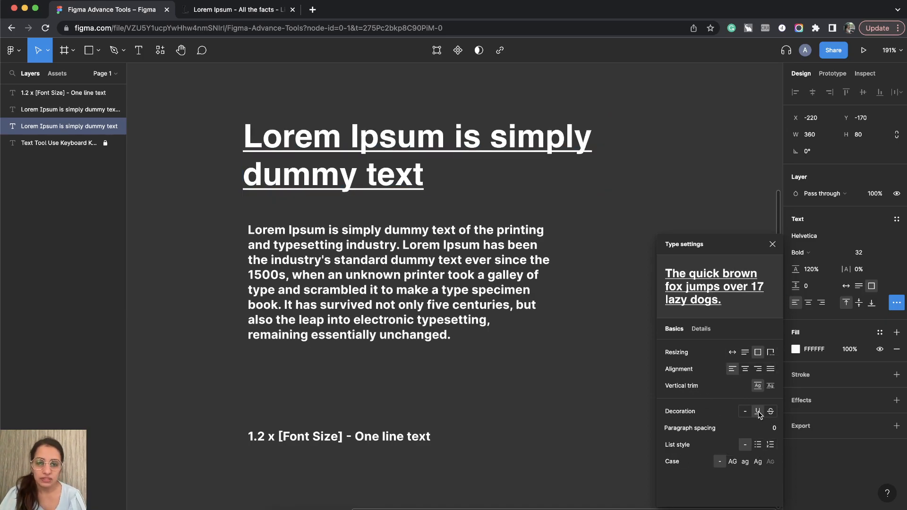
pyautogui.click(771, 413)
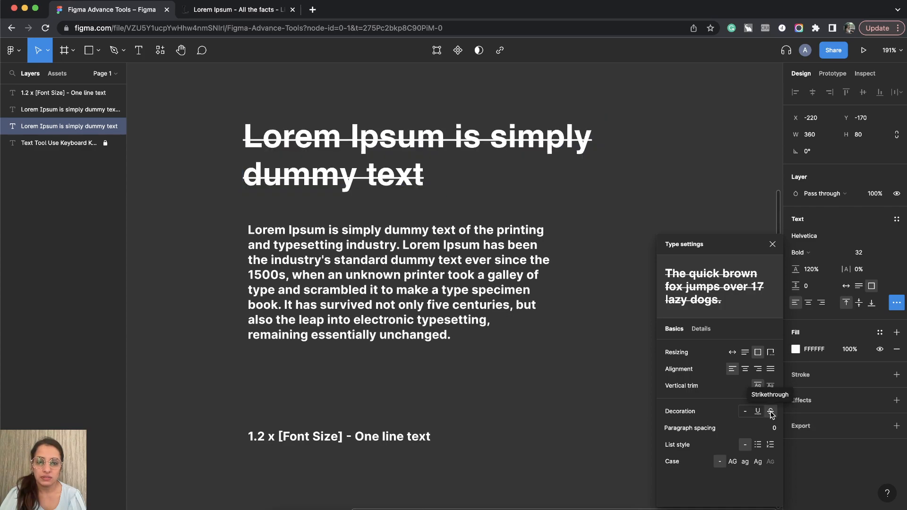
pyautogui.click(746, 413)
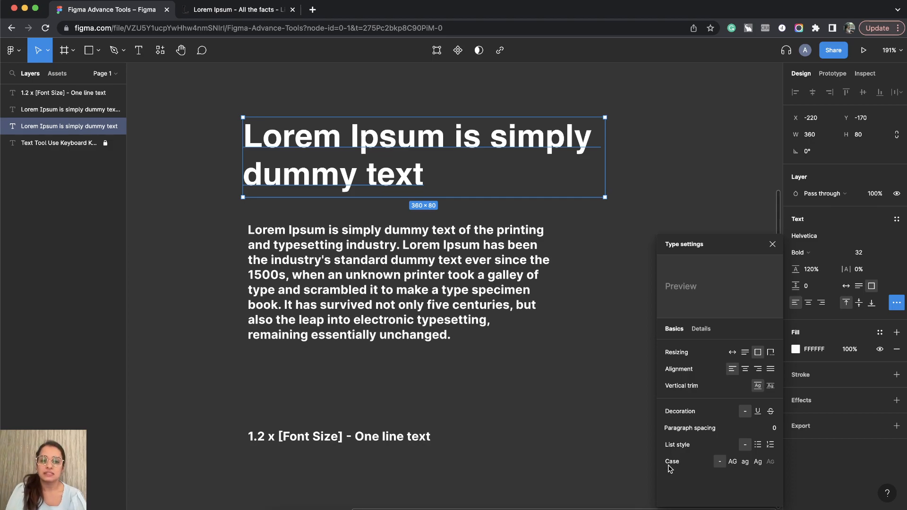
# Step: Set the title's letter case to uppercase
pyautogui.click(732, 462)
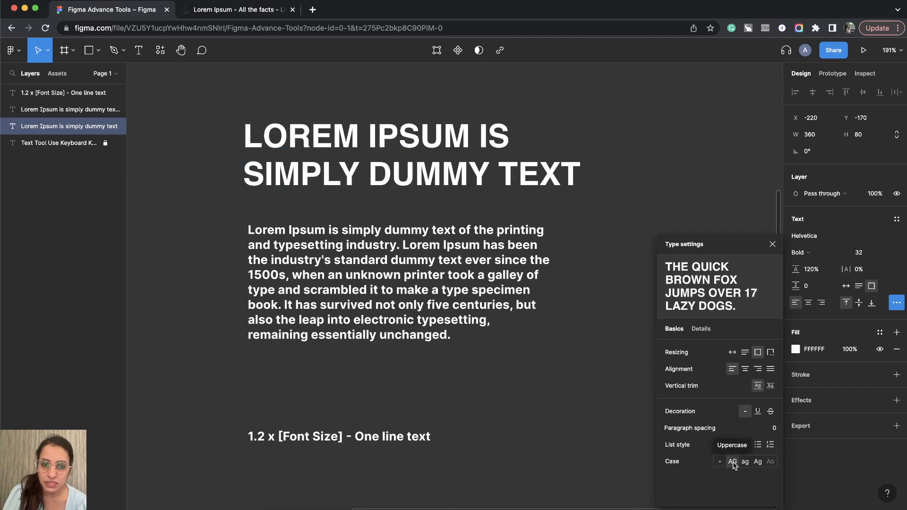
# Step: Try lowercase and title case on the title, return it to uppercase, and close the type settings
pyautogui.click(745, 462)
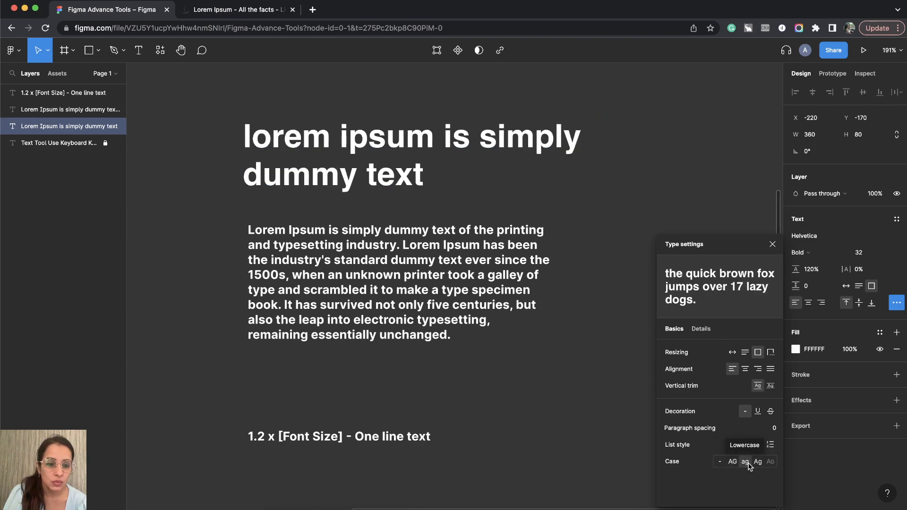
pyautogui.click(757, 462)
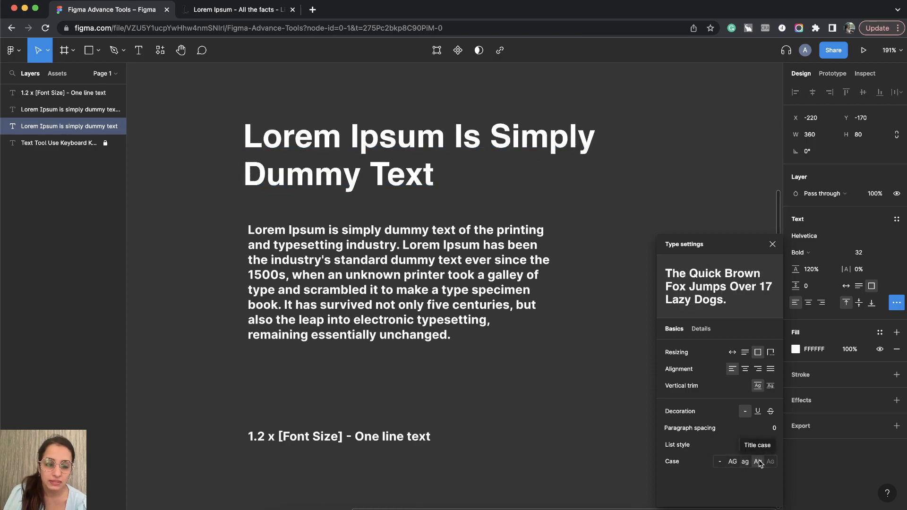
pyautogui.click(733, 462)
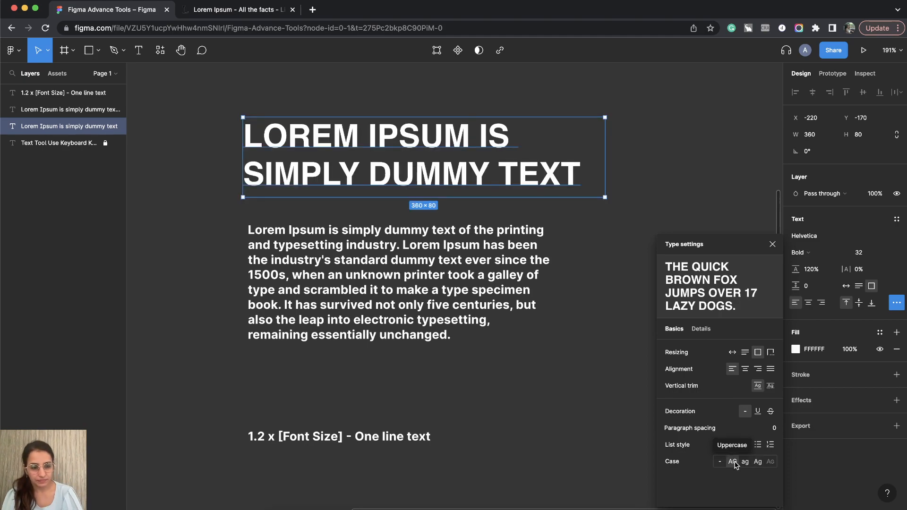
pyautogui.click(772, 245)
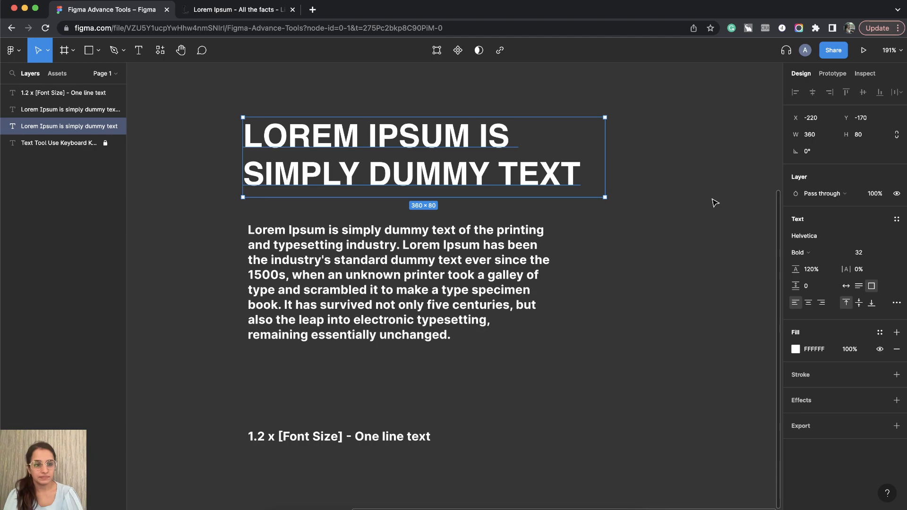
# Step: Change the title's fill from the colour picker to a solid light green, C0EB8A
pyautogui.click(795, 351)
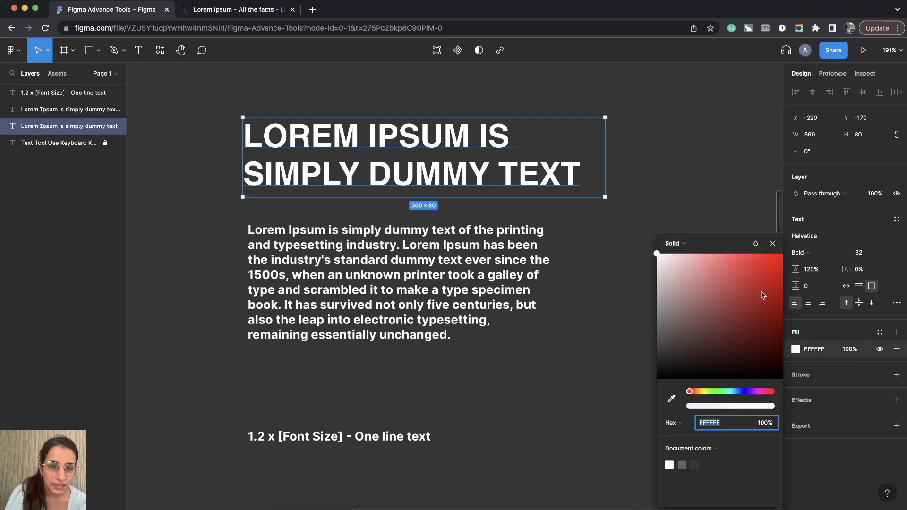
pyautogui.moveTo(761, 293); pyautogui.dragTo(761, 331)
pyautogui.click(709, 392)
pyautogui.click(704, 284)
pyautogui.moveTo(705, 283); pyautogui.dragTo(709, 263)
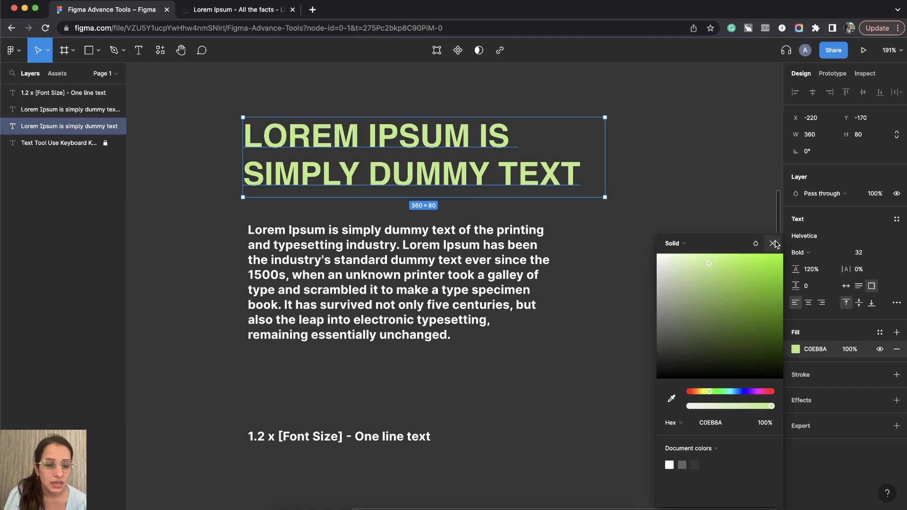
pyautogui.click(774, 243)
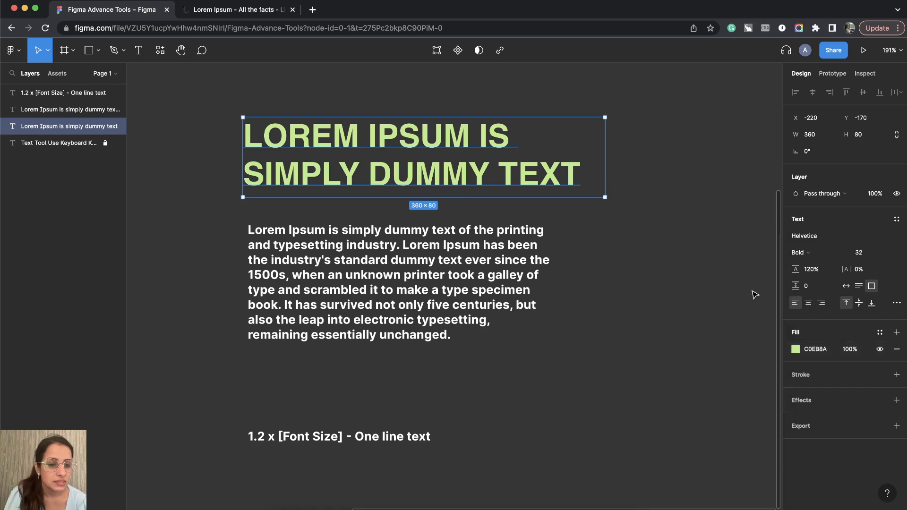
# Step: Add a stroke to the title and set its colour to white, FFFFFF
pyautogui.click(896, 375)
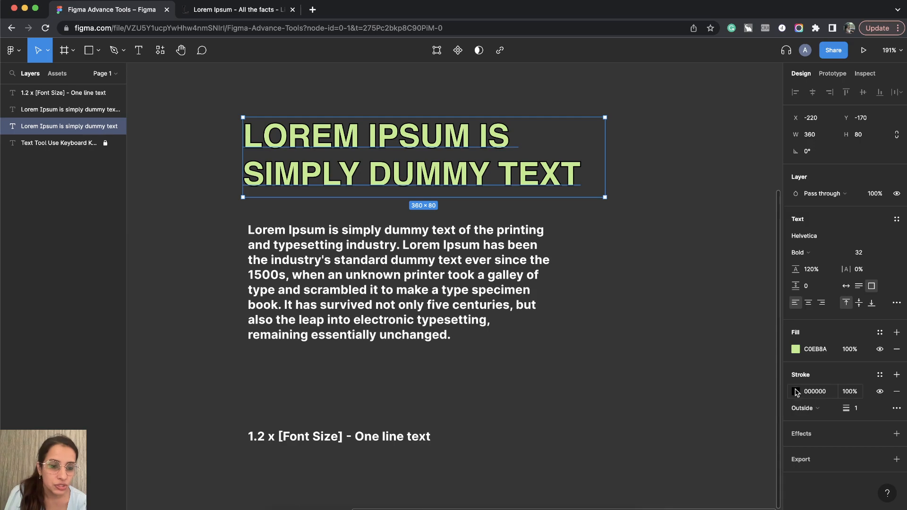
pyautogui.click(795, 391)
pyautogui.moveTo(767, 324); pyautogui.dragTo(654, 252)
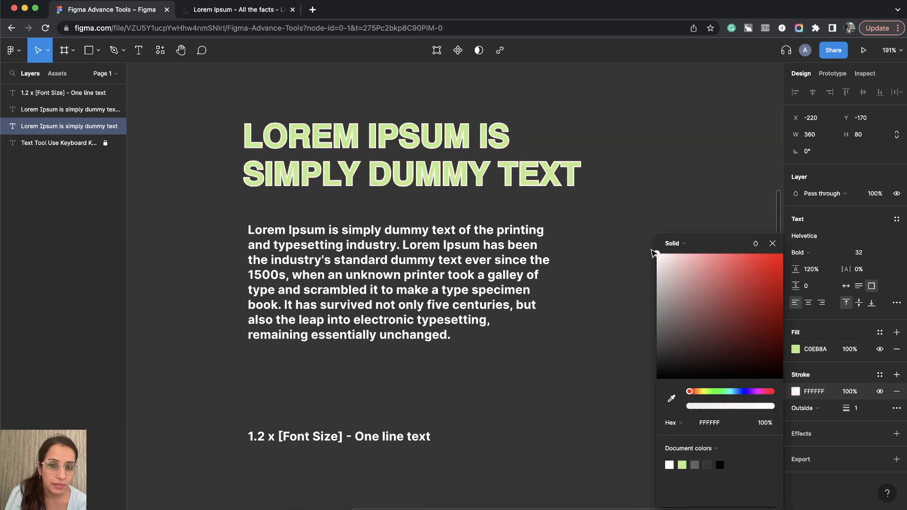
pyautogui.click(772, 243)
# Step: Try the Inside position for the title's stroke, and return it to Outside
pyautogui.click(815, 408)
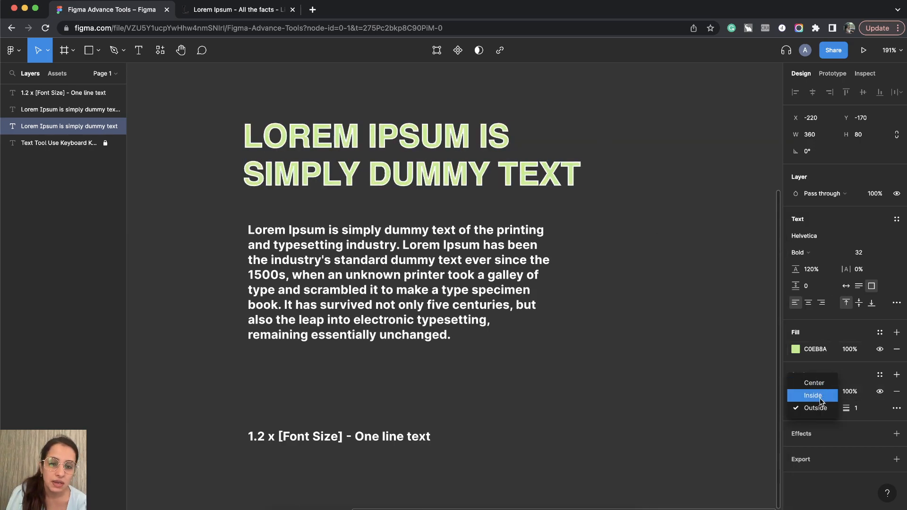
pyautogui.click(818, 409)
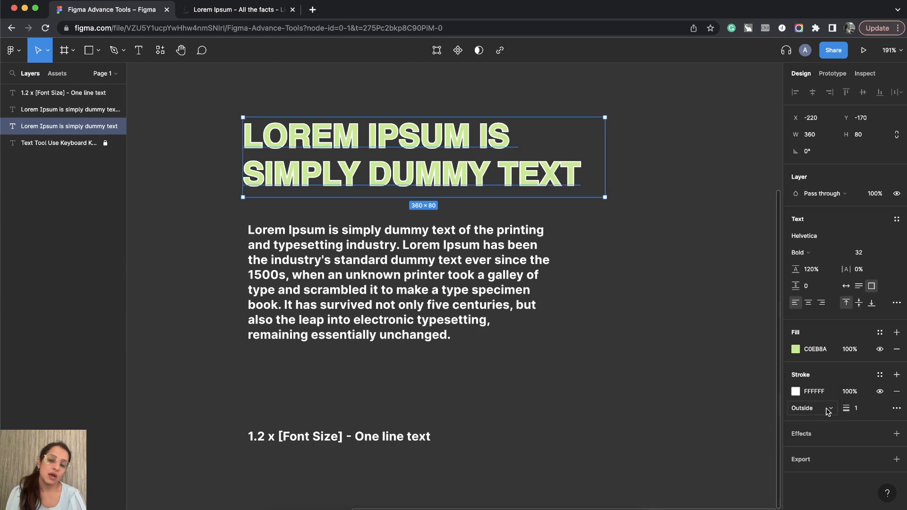
pyautogui.click(828, 409)
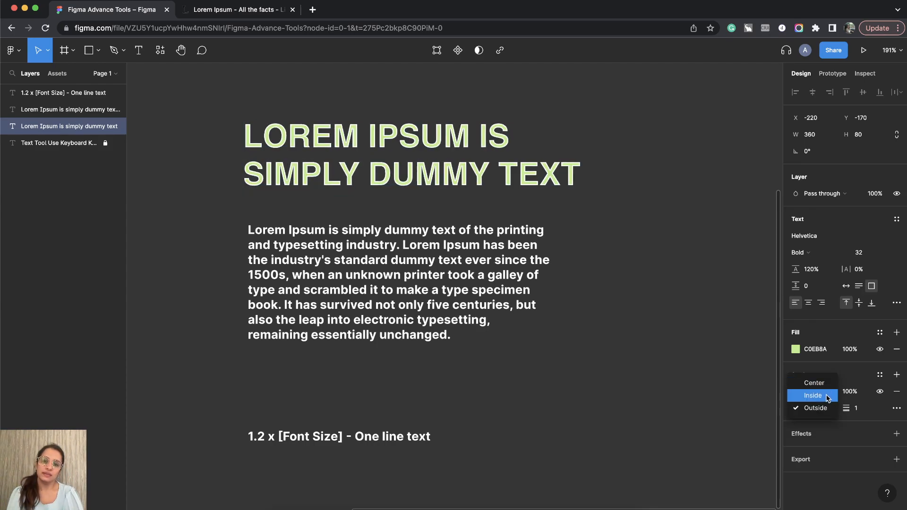
pyautogui.click(822, 398)
pyautogui.click(825, 409)
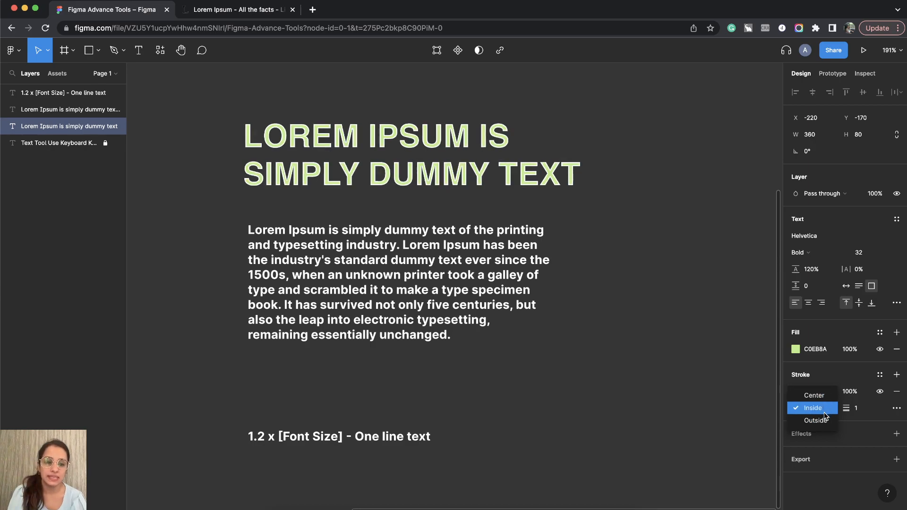
pyautogui.click(822, 425)
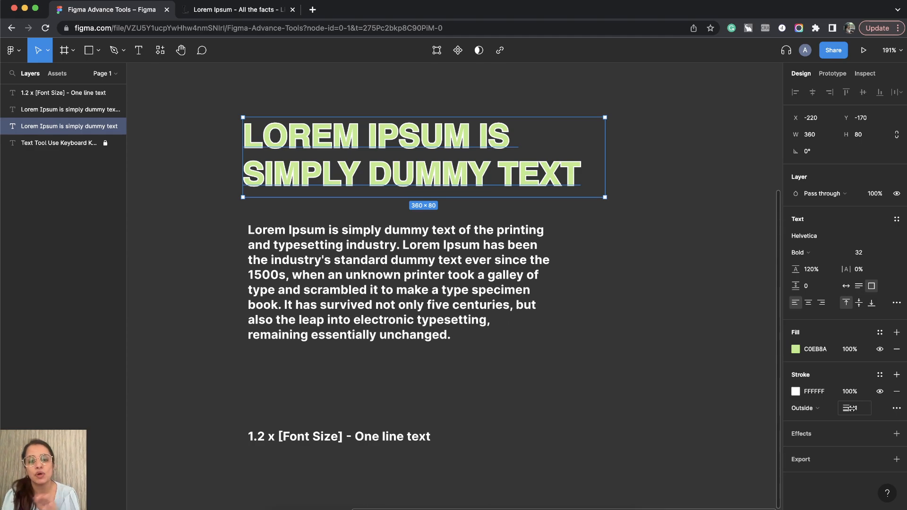
# Step: Set the title's stroke thickness to 10
pyautogui.click(858, 409)
pyautogui.write('10')
pyautogui.press('Return')
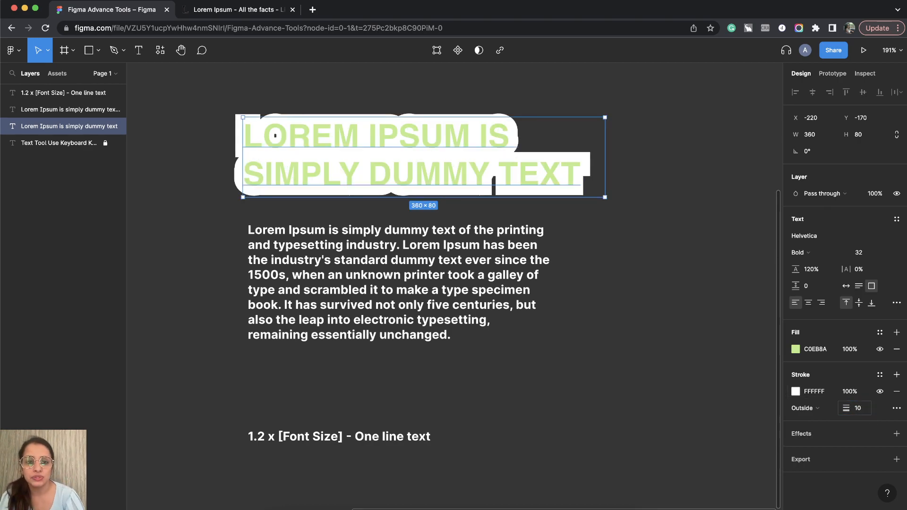
pyautogui.click(653, 301)
pyautogui.click(514, 145)
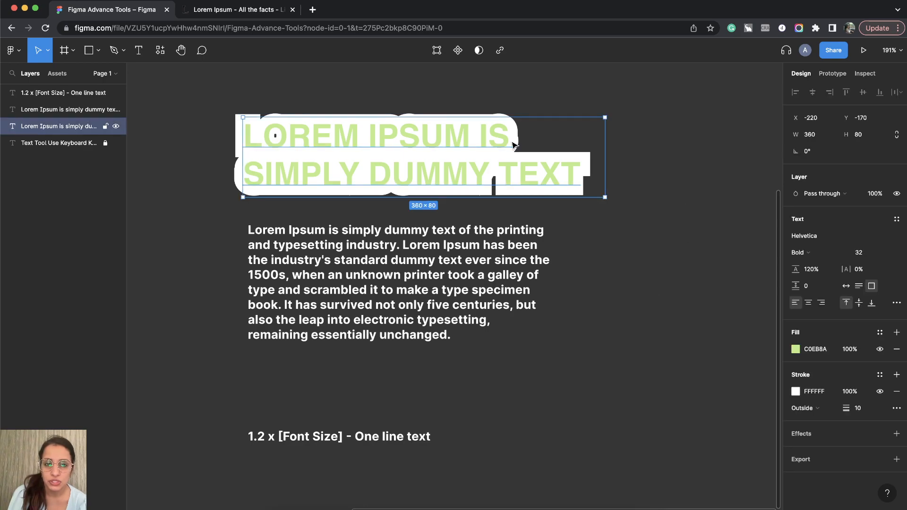
# Step: Remove the stroke from the title, undo the removal once, and remove the stroke again
pyautogui.click(896, 391)
pyautogui.hotkey('ctrl', 'z')
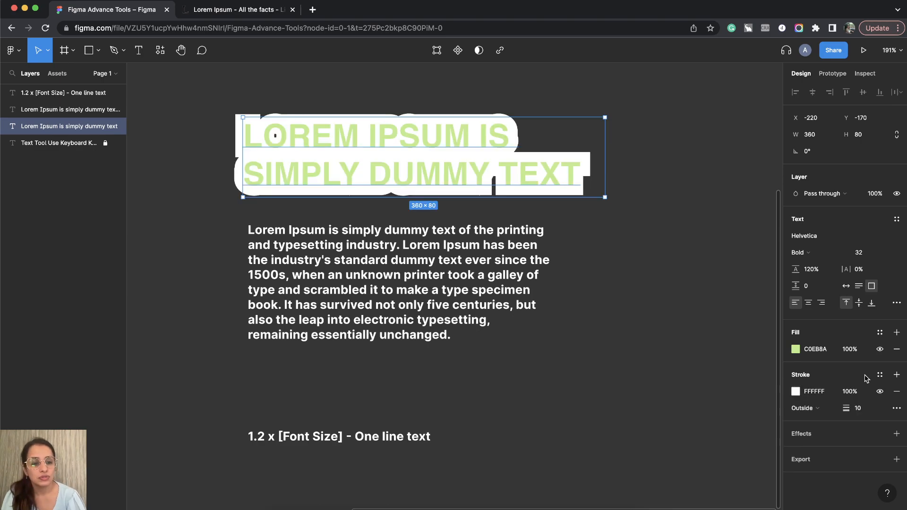
pyautogui.click(900, 393)
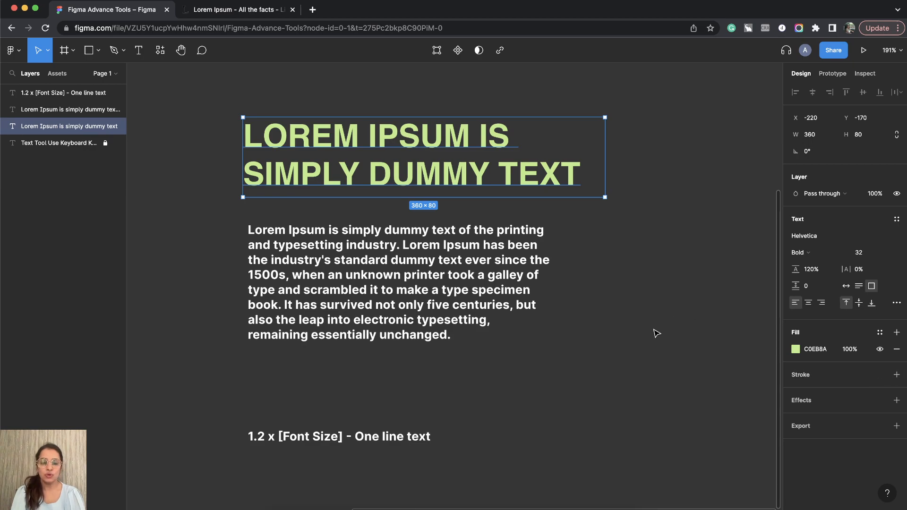
# Step: Move the description directly below the title at X -218, Y -86, and the one-line text above the title at X -219, Y -263
pyautogui.click(400, 277)
pyautogui.moveTo(400, 276); pyautogui.dragTo(397, 256)
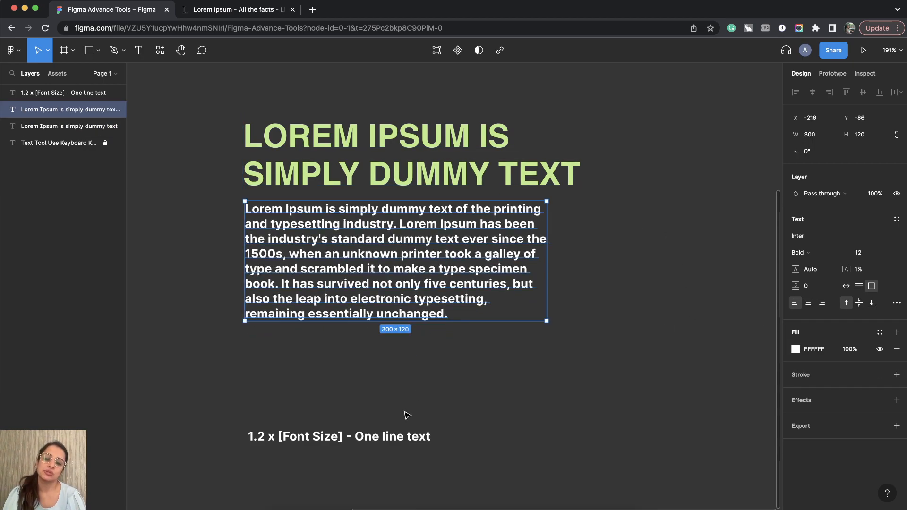
pyautogui.scroll(-2, 407, 416)
pyautogui.moveTo(378, 416); pyautogui.dragTo(296, 388)
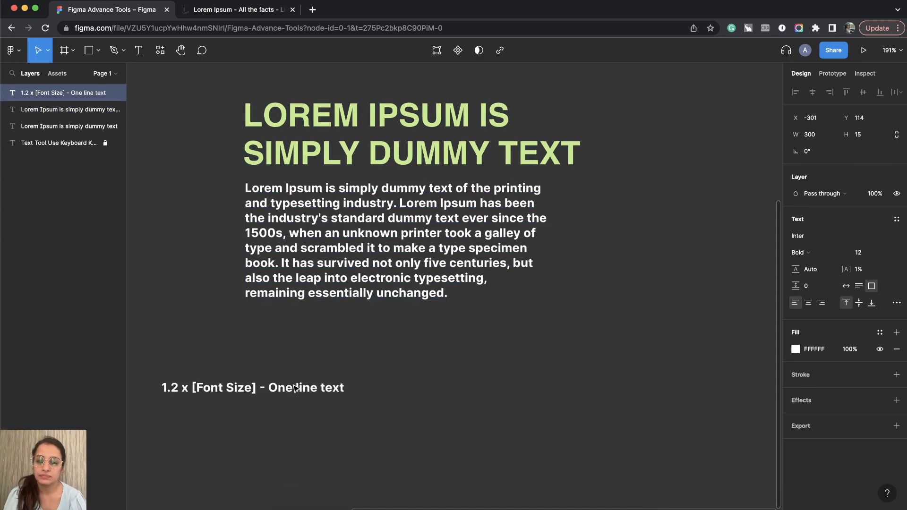
pyautogui.scroll(-5, 296, 388)
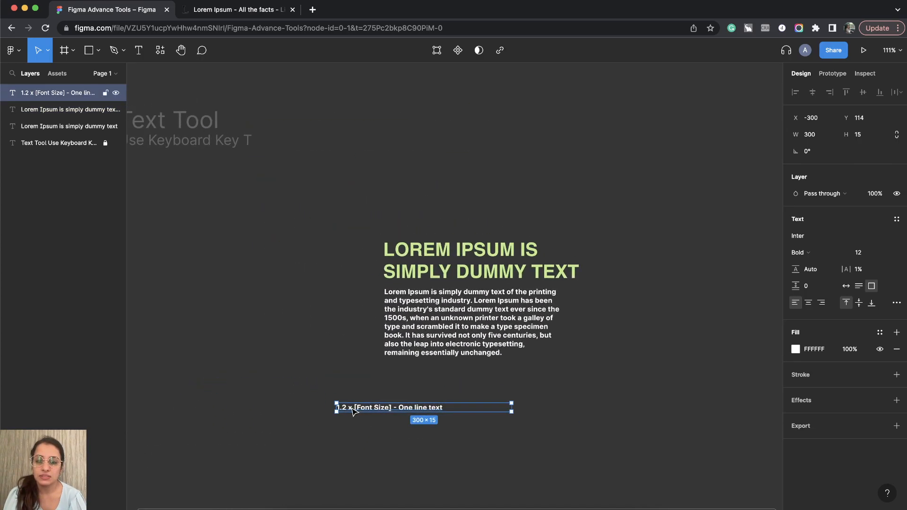
pyautogui.moveTo(406, 408); pyautogui.dragTo(436, 197)
pyautogui.scroll(5, 435, 197)
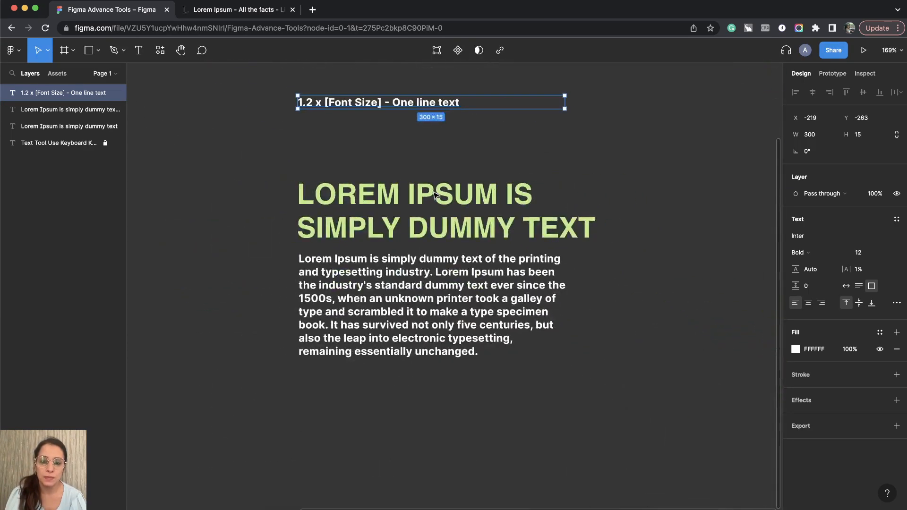
# Step: Extend the description's text box downward to a height of about 295
pyautogui.click(437, 288)
pyautogui.scroll(-3, 473, 283)
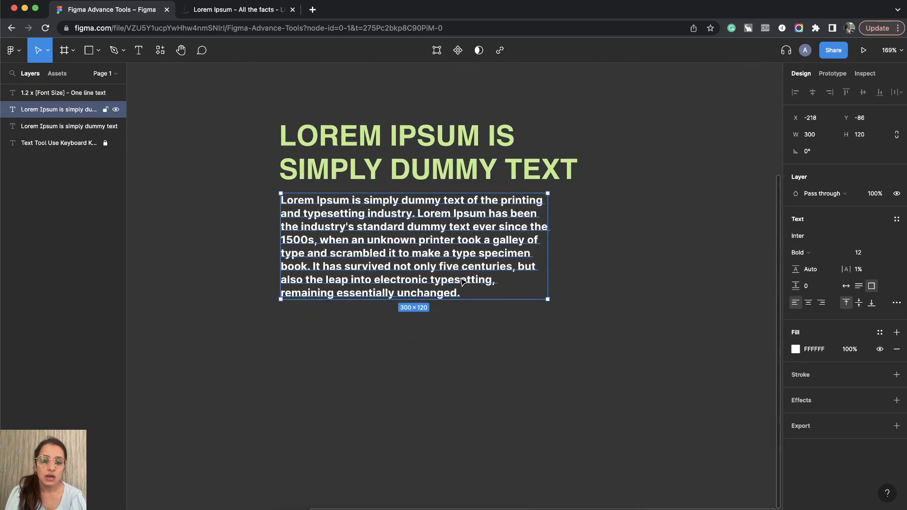
pyautogui.moveTo(446, 299); pyautogui.dragTo(458, 454)
# Step: Paste a second copy of the description's paragraph below the first, and shorten the text box to a height of 240
pyautogui.doubleClick(469, 294)
pyautogui.press('super+c')
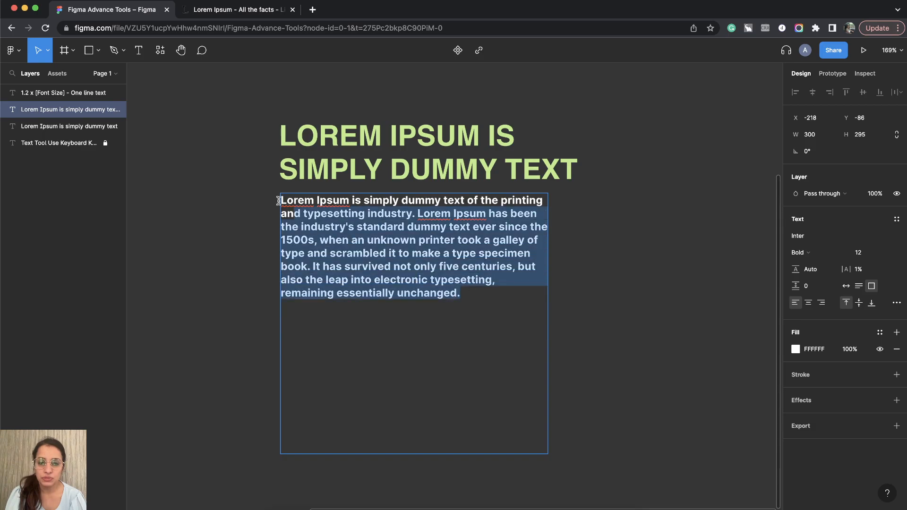
pyautogui.press('Right')
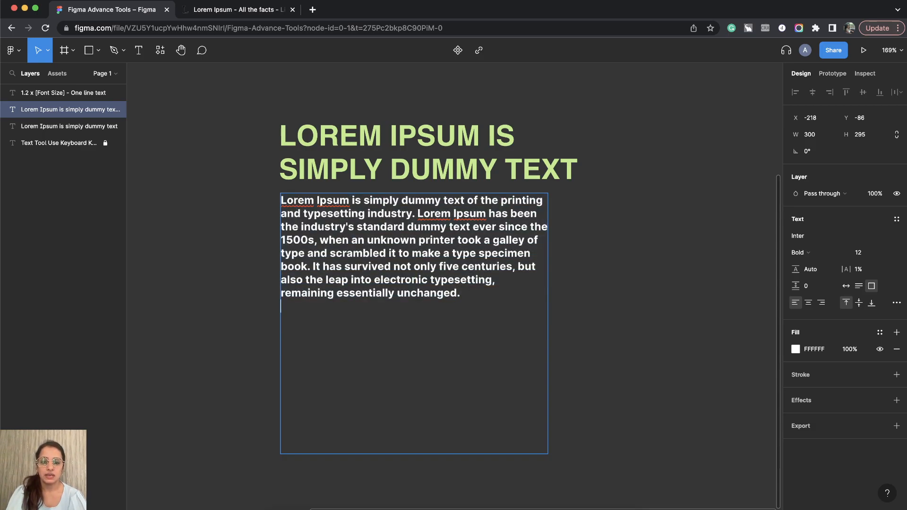
pyautogui.press('super+v')
pyautogui.press('Escape')
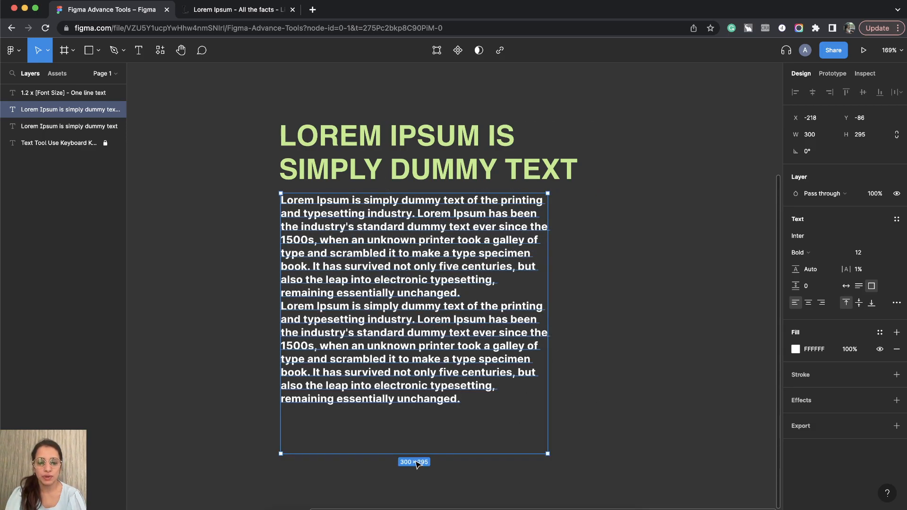
pyautogui.moveTo(415, 453); pyautogui.dragTo(416, 405)
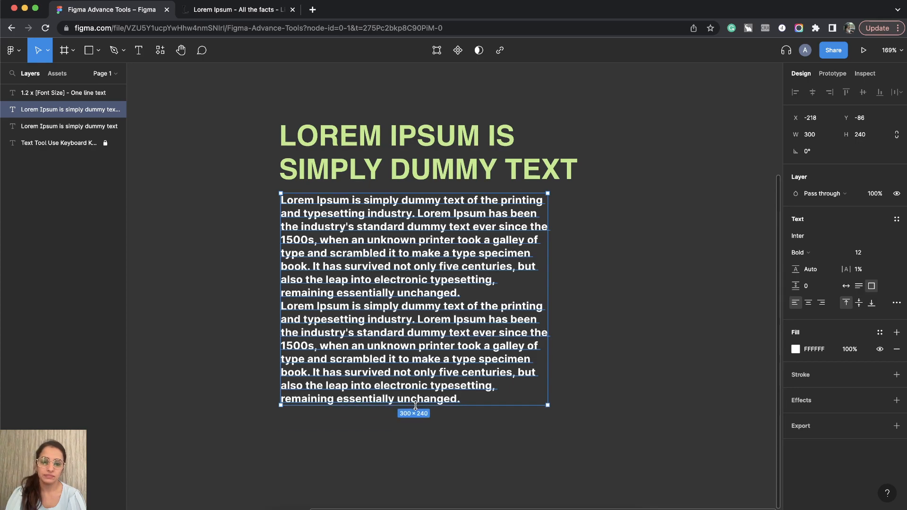
pyautogui.click(606, 374)
# Step: Change the description's font to Helvetica
pyautogui.click(498, 254)
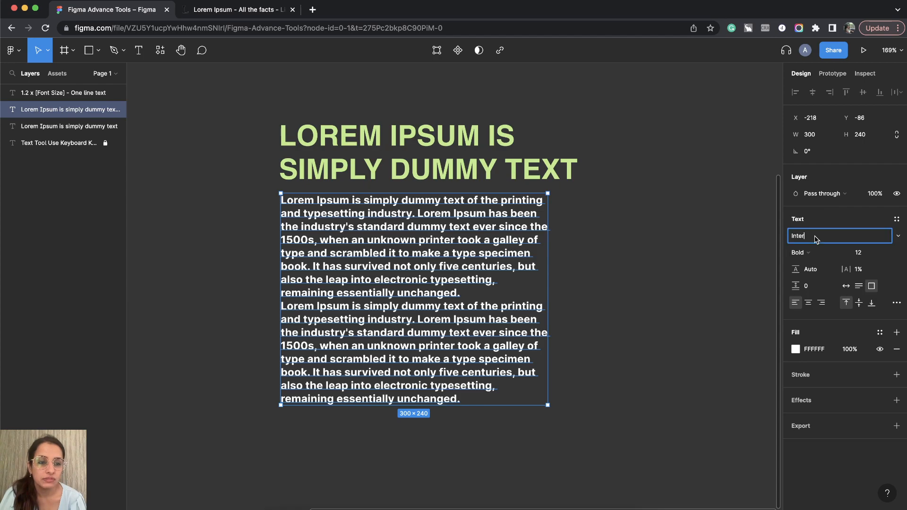
pyautogui.click(898, 239)
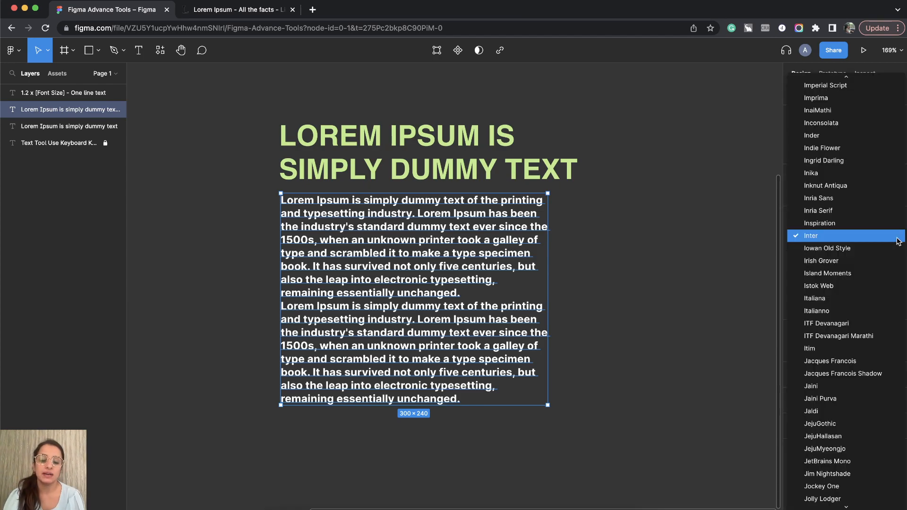
pyautogui.scroll(10, 897, 241)
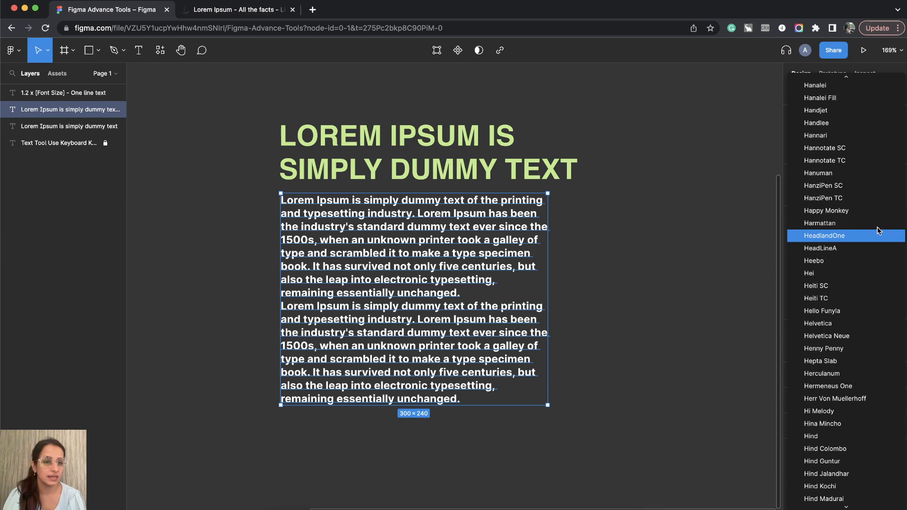
pyautogui.click(845, 324)
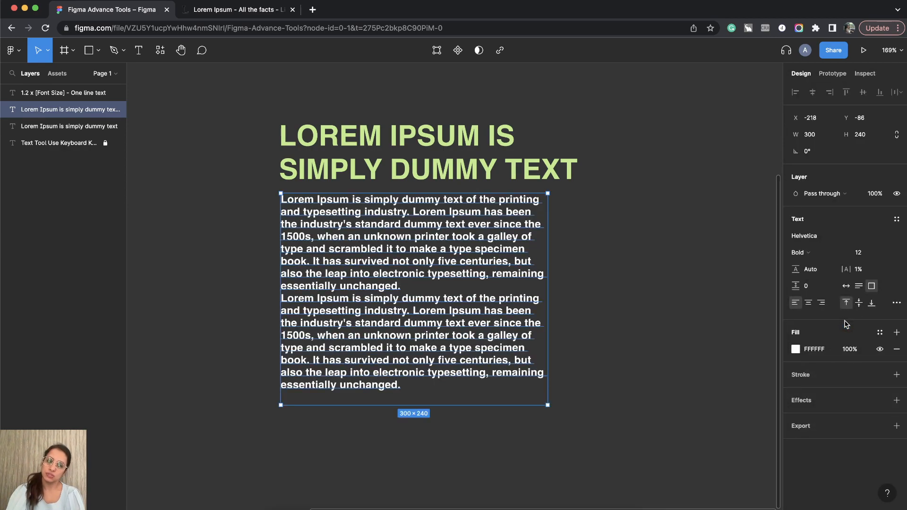
# Step: Try the Regular weight on the description, and set its font weight to Light
pyautogui.click(816, 257)
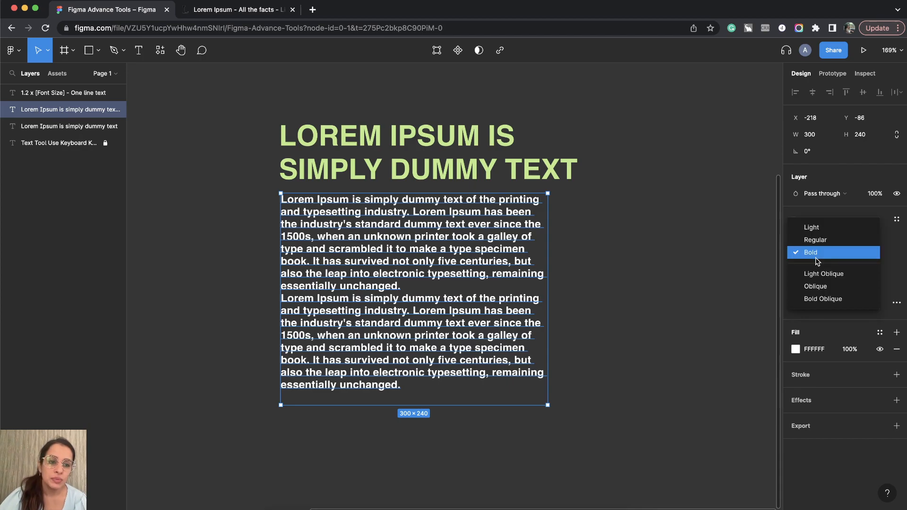
pyautogui.click(820, 241)
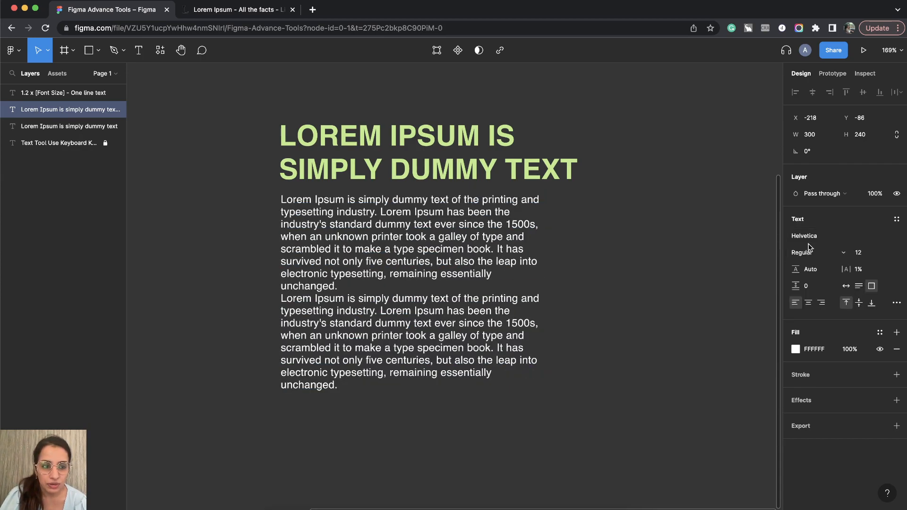
pyautogui.click(811, 252)
pyautogui.click(813, 242)
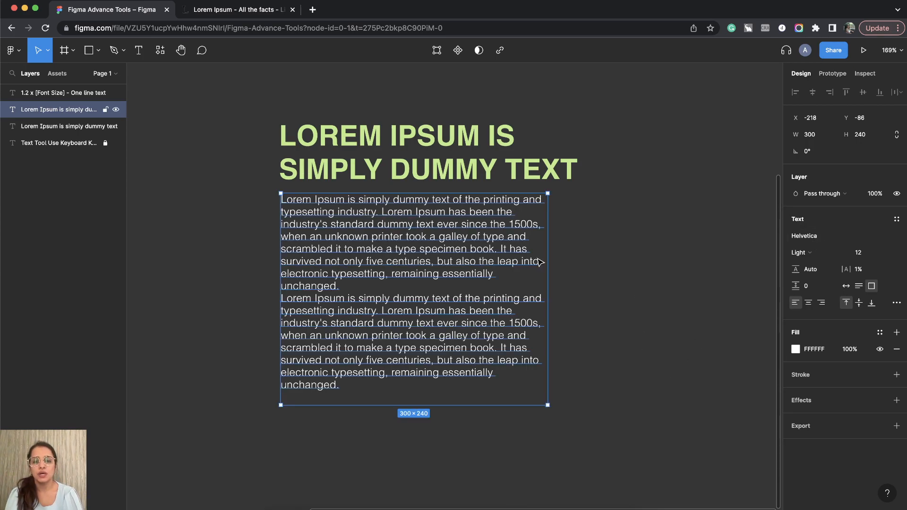
# Step: Try a font size of 10 on the description, and raise it back to 12
pyautogui.click(861, 254)
pyautogui.write('10')
pyautogui.press('Return')
pyautogui.press('Up')
pyautogui.press('Up')
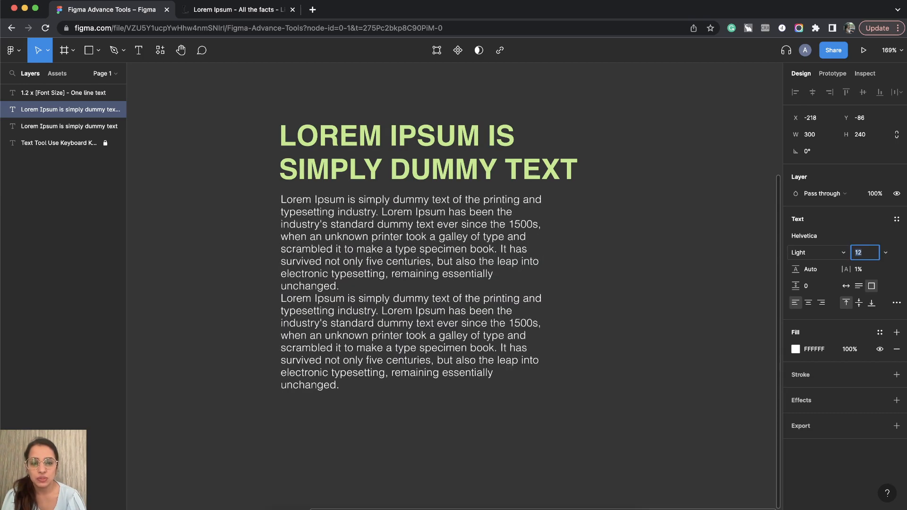
# Step: Reduce the description's font size to 10
pyautogui.press('Down')
pyautogui.press('Down')
pyautogui.press('Up')
pyautogui.press('Down')
pyautogui.press('Up')
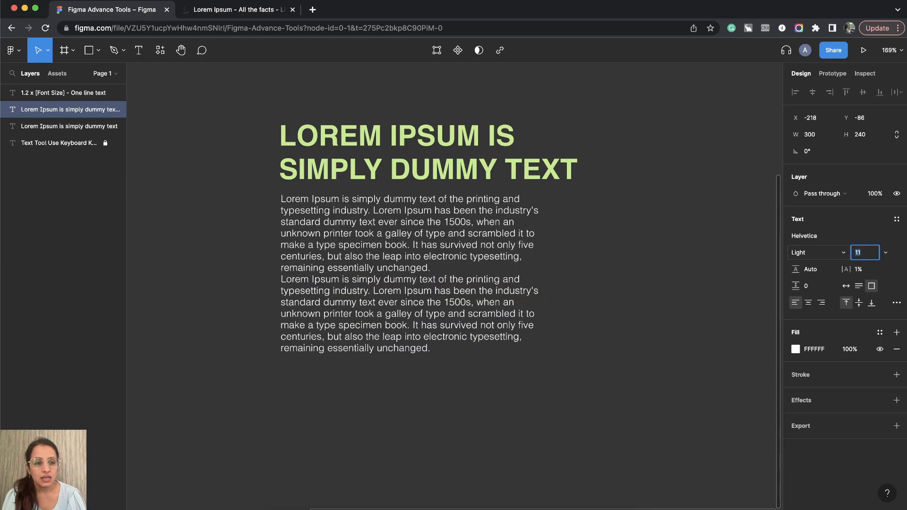
pyautogui.press('Down')
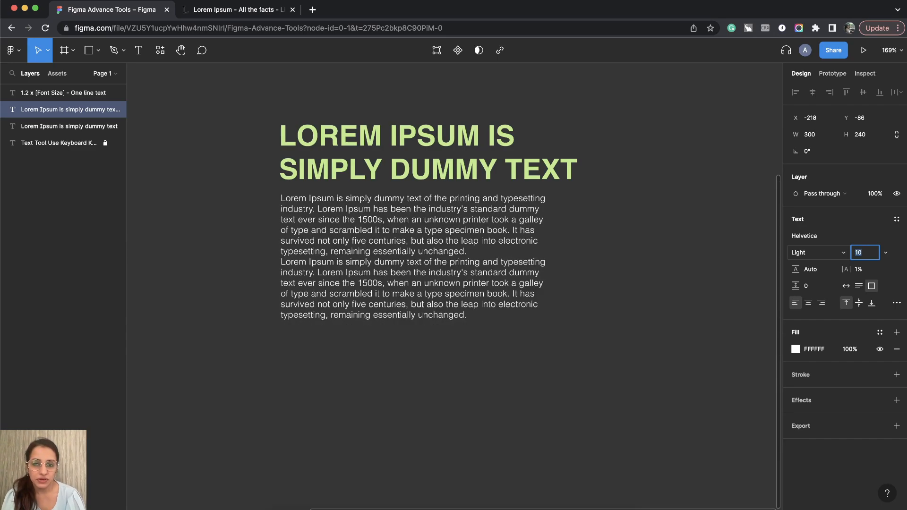
pyautogui.click(731, 265)
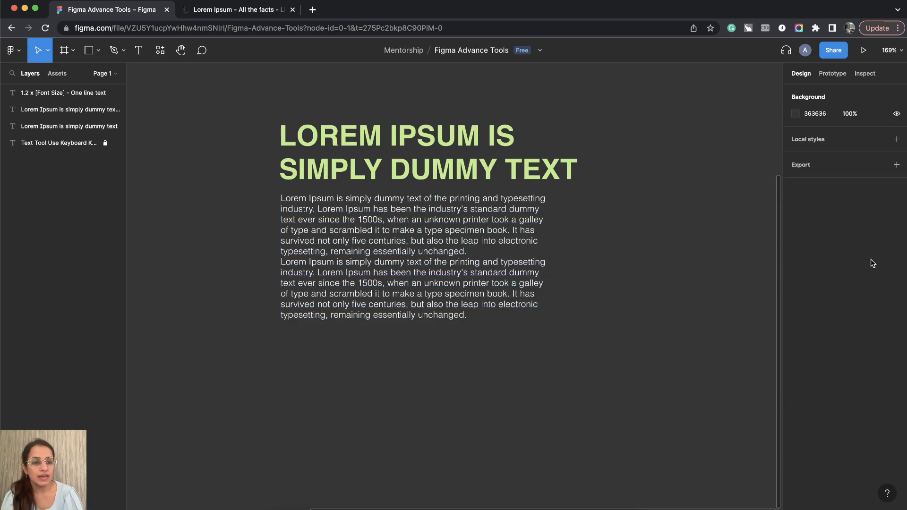
# Step: Try heights of 239 and 232 on the description's text box, and return it to 240
pyautogui.click(462, 260)
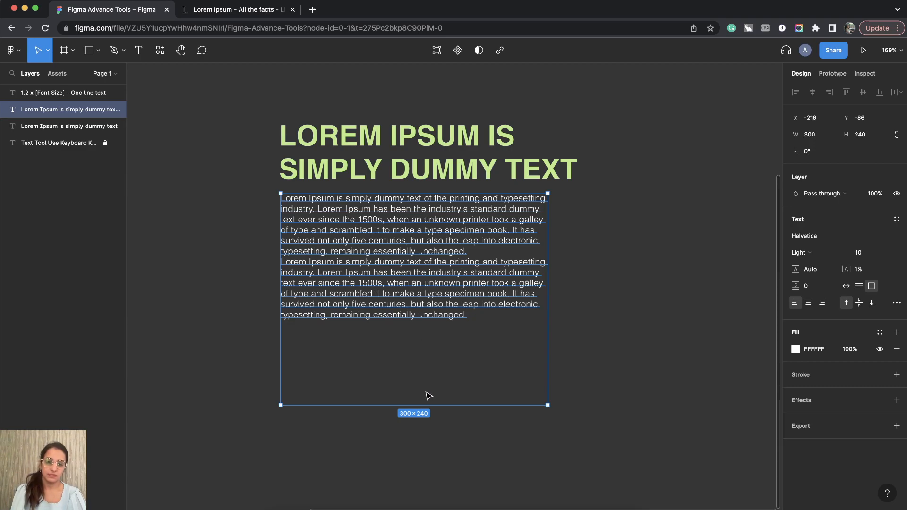
pyautogui.click(839, 135)
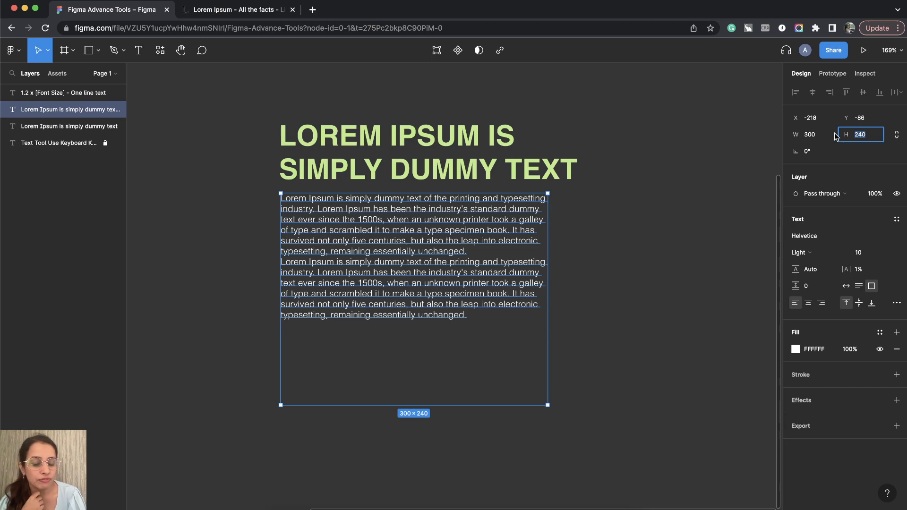
pyautogui.press('Down')
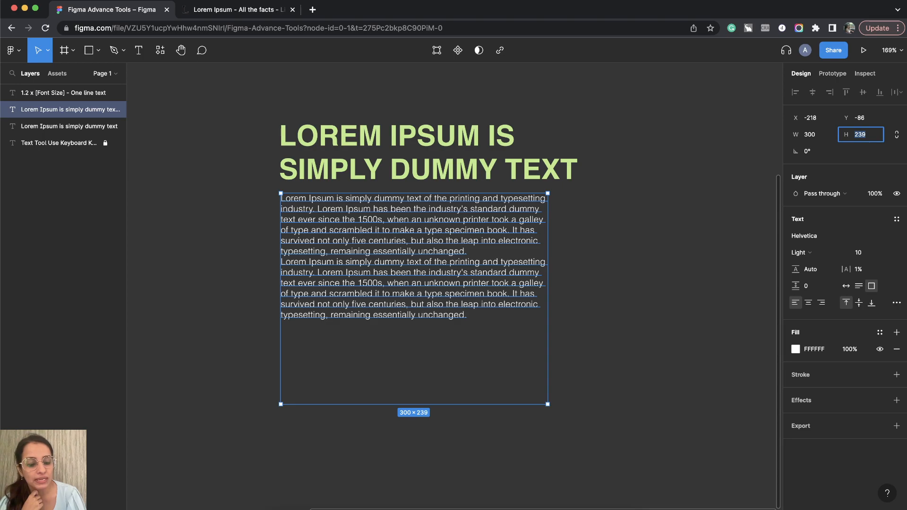
pyautogui.press('Up')
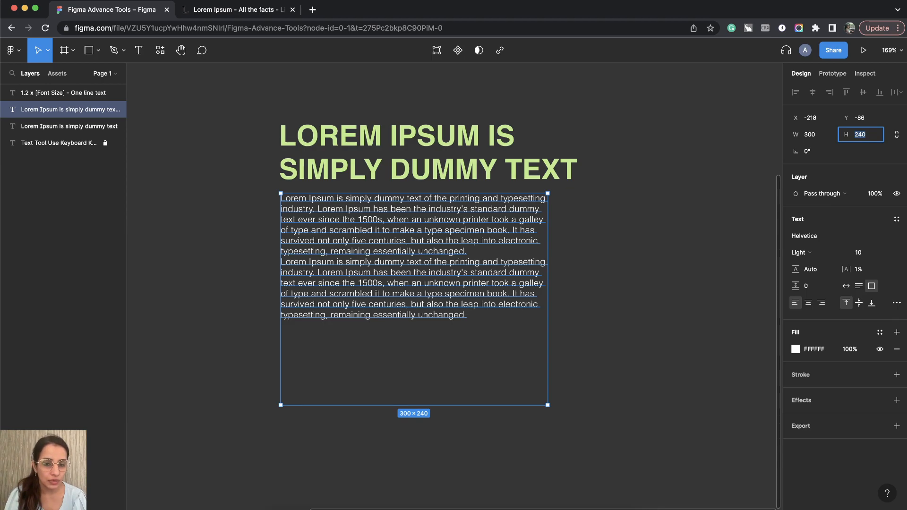
pyautogui.write('232')
pyautogui.press('Return')
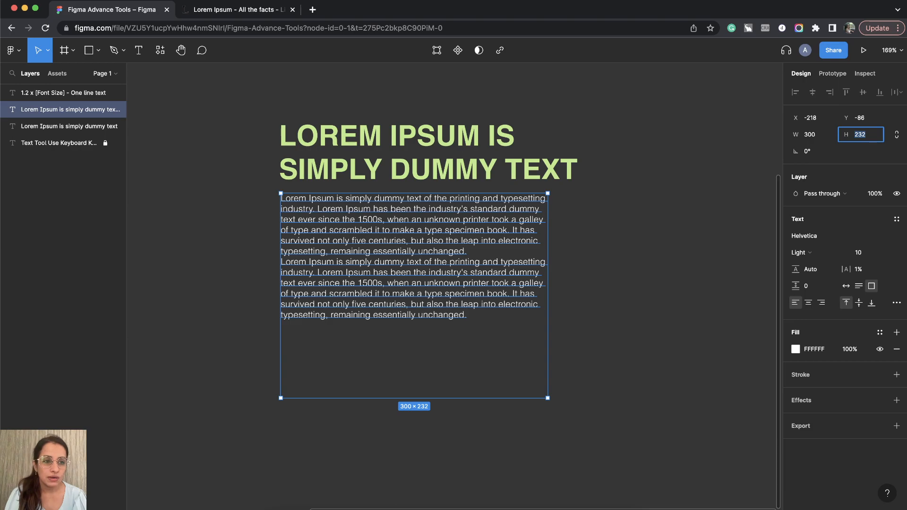
pyautogui.write('240')
pyautogui.press('Return')
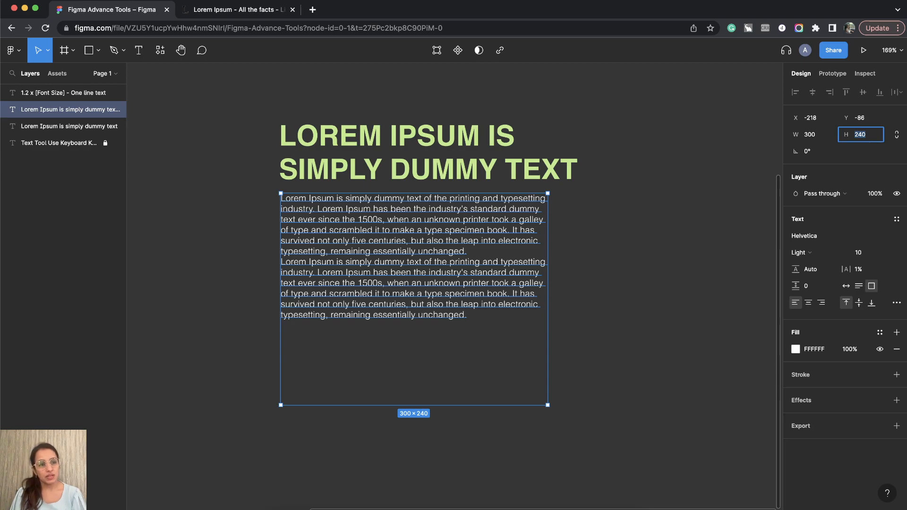
# Step: Find the nudge amount setting through quick actions and set the big nudge to 10
pyautogui.click(14, 50)
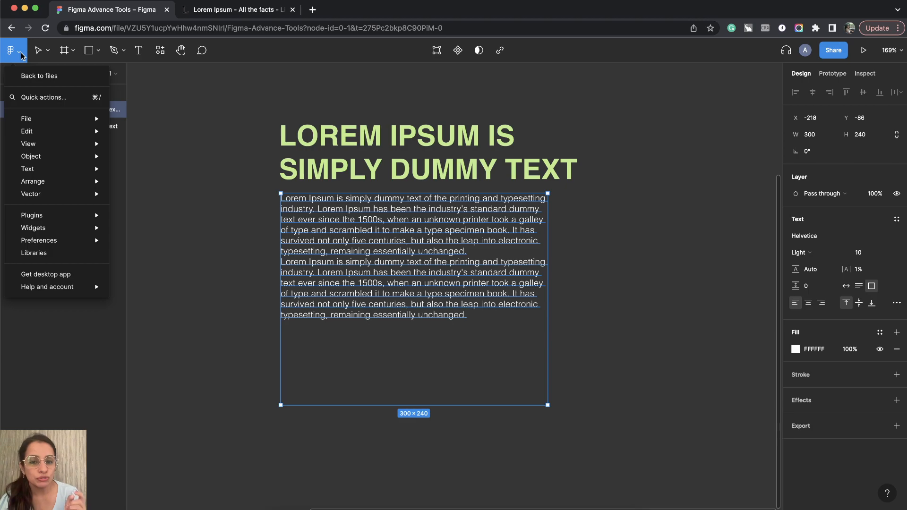
pyautogui.click(52, 98)
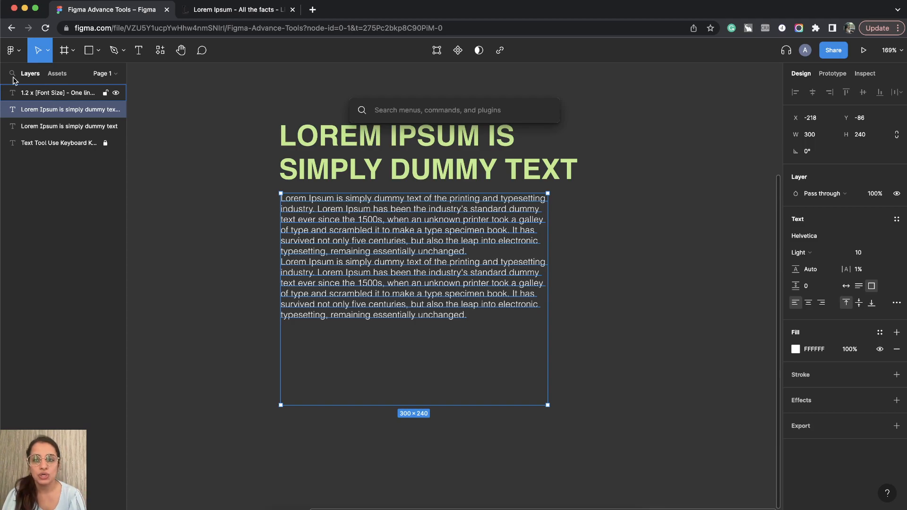
pyautogui.click(13, 51)
pyautogui.click(12, 51)
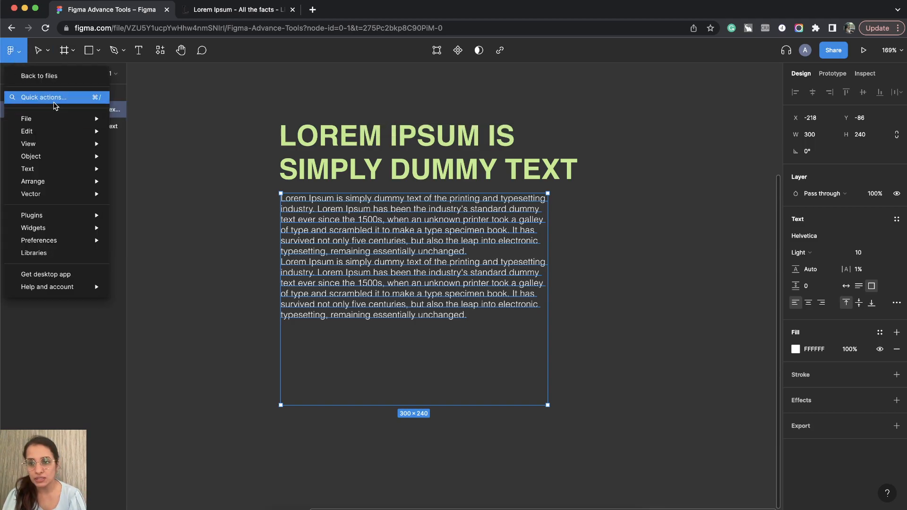
pyautogui.click(36, 97)
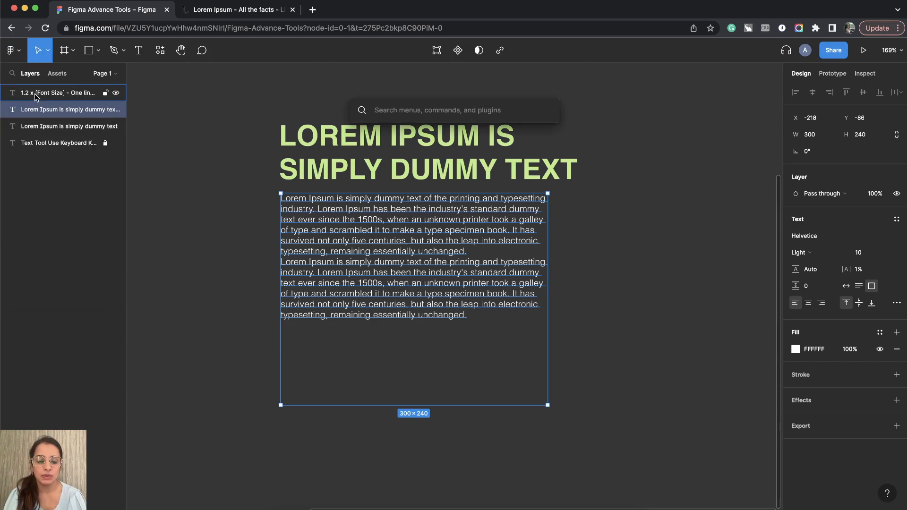
pyautogui.write('nudge')
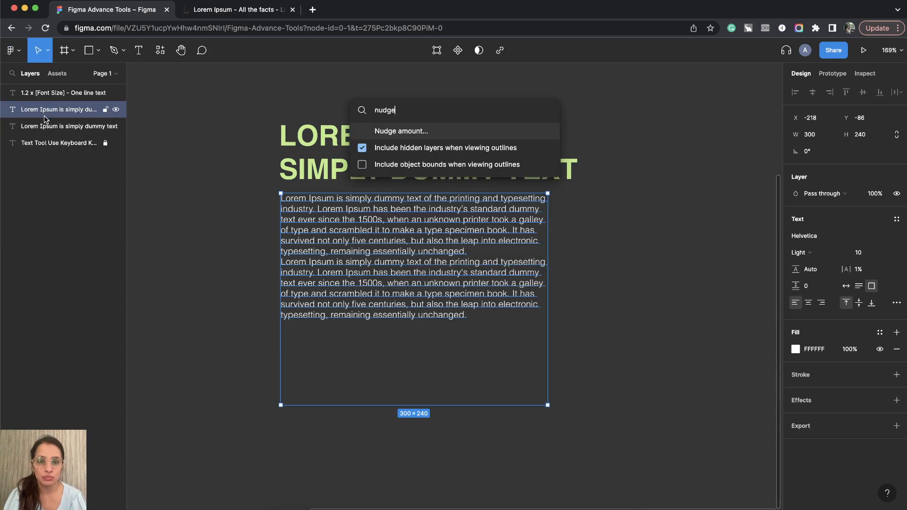
pyautogui.click(422, 132)
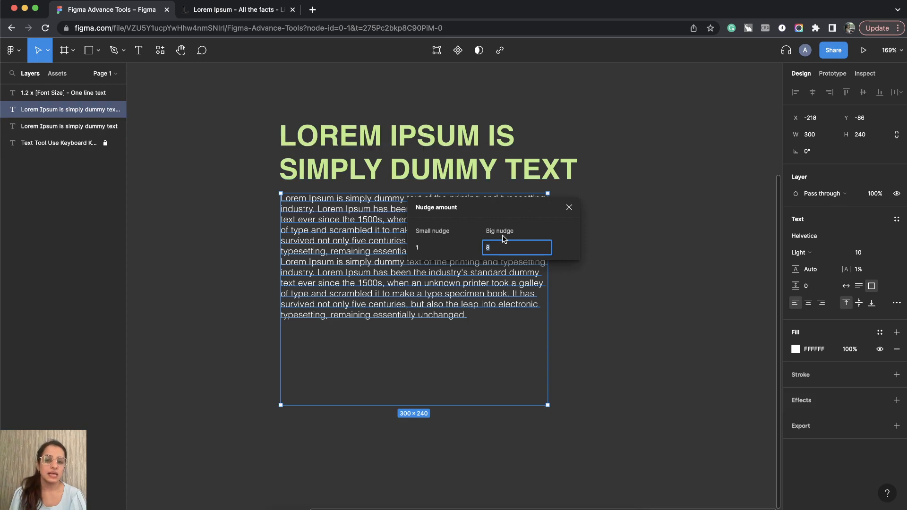
pyautogui.write('10')
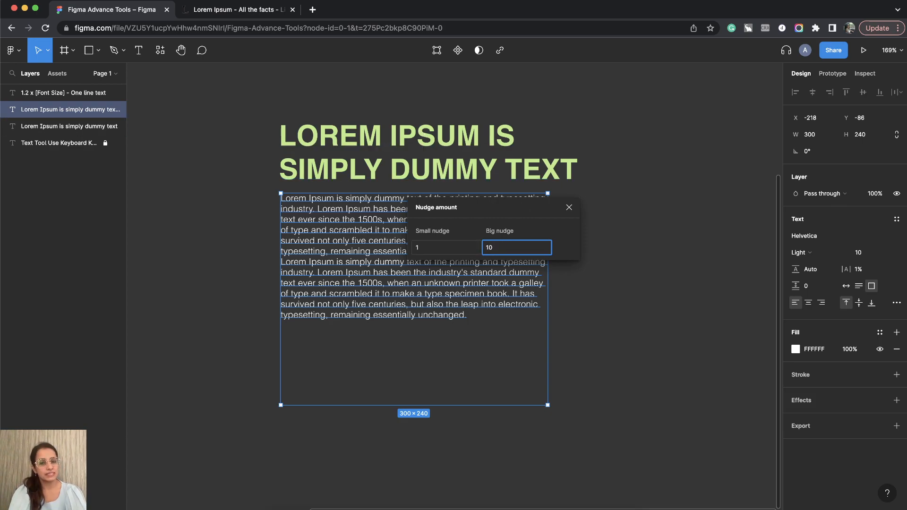
pyautogui.press('Return')
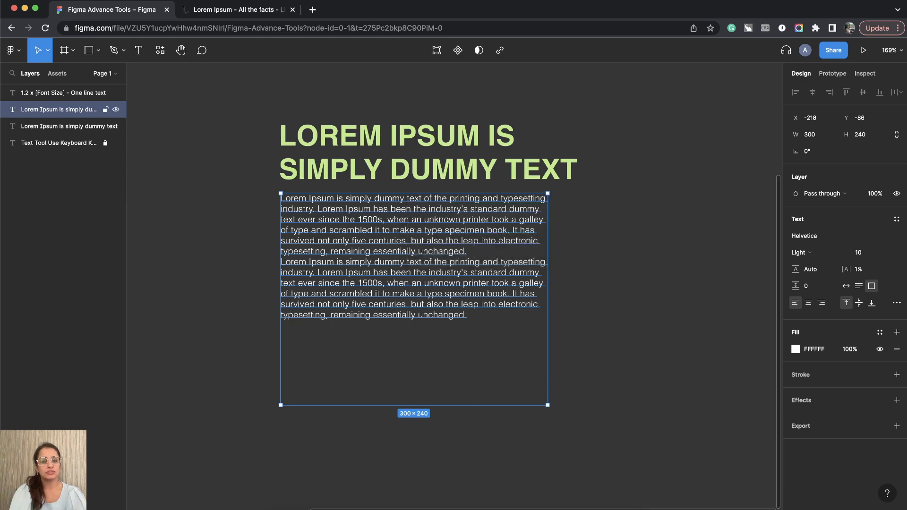
# Step: Reduce the height of the description's text box to 160 in big-nudge increments
pyautogui.click(864, 138)
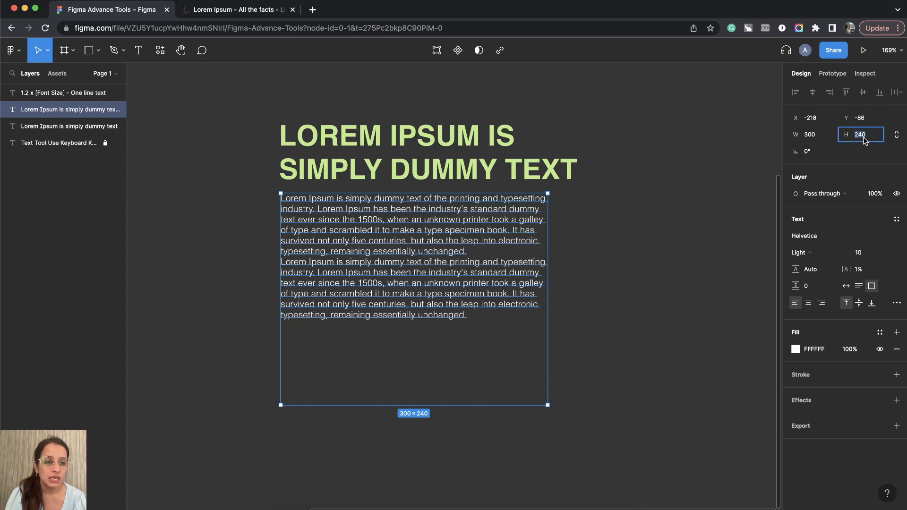
pyautogui.hotkey('shift', 'Down')
pyautogui.hotkey('shift', 'Down')
pyautogui.hotkey('shift', 'Down')
pyautogui.hotkey('shift', 'Down')
pyautogui.hotkey('shift', 'Down')
pyautogui.hotkey('shift', 'Down')
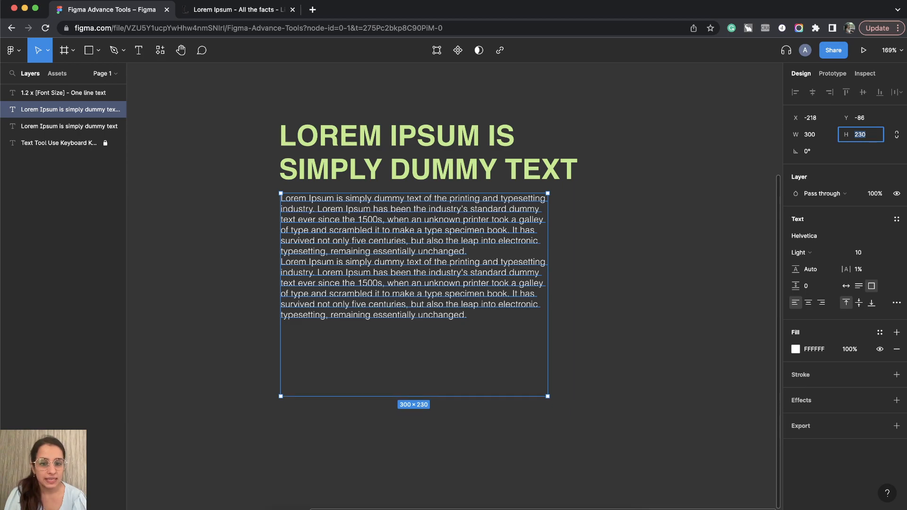
pyautogui.hotkey('shift', 'Down')
pyautogui.hotkey('shift', 'Down')
pyautogui.hotkey('shift', 'Down')
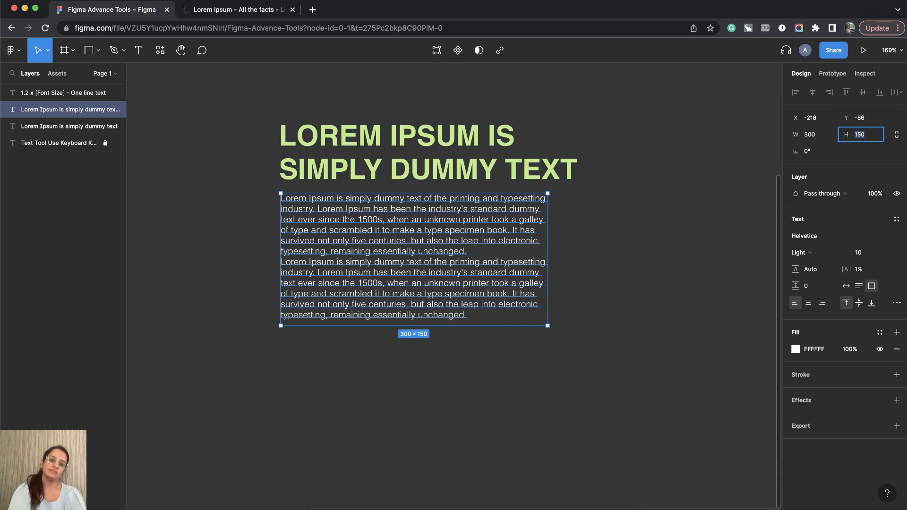
pyautogui.hotkey('shift', 'Down')
pyautogui.hotkey('shift', 'Up')
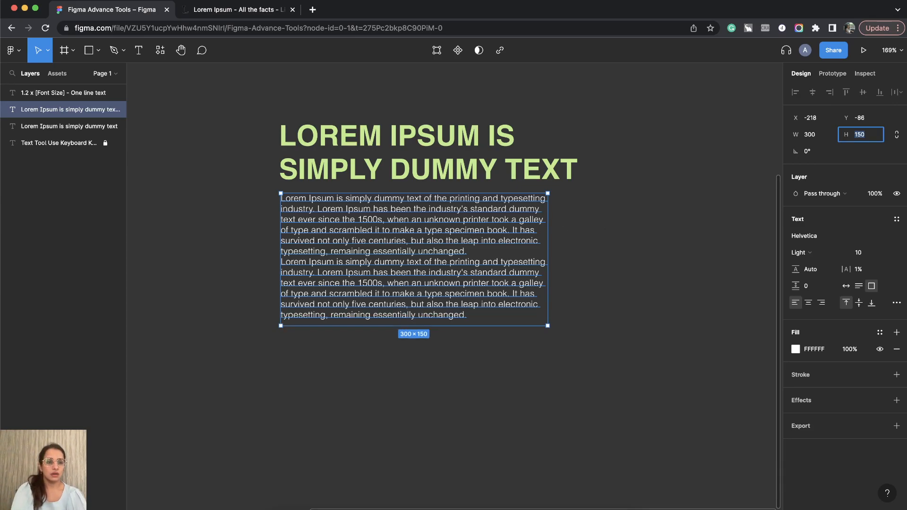
pyautogui.hotkey('shift', 'Up')
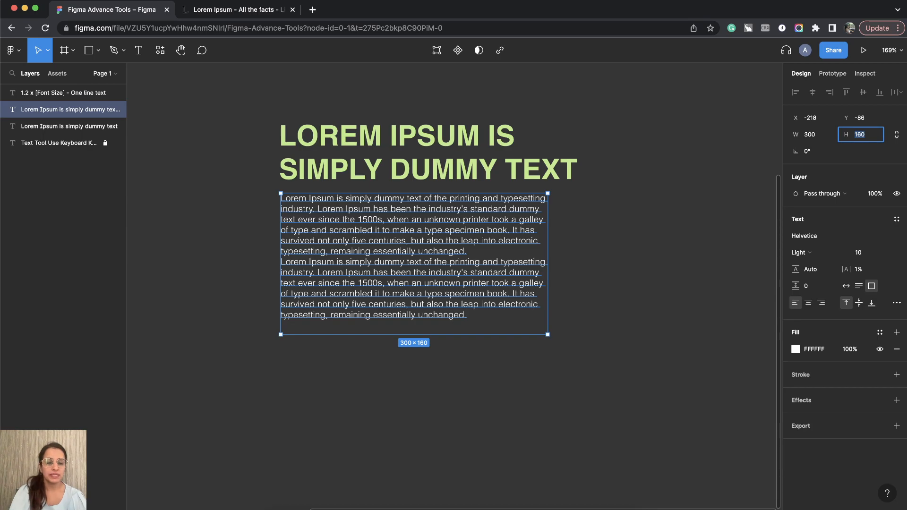
pyautogui.click(647, 329)
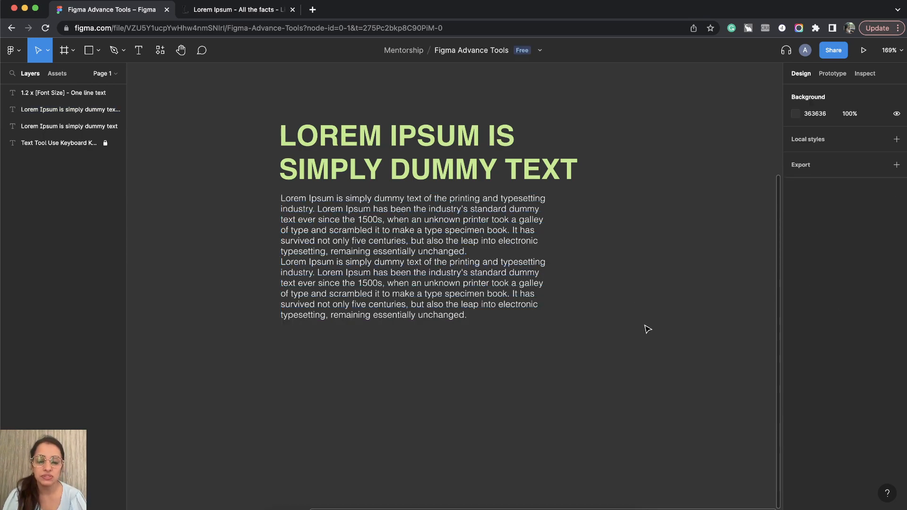
# Step: Raise the height of the description's text box to 180 with two big nudges
pyautogui.click(463, 283)
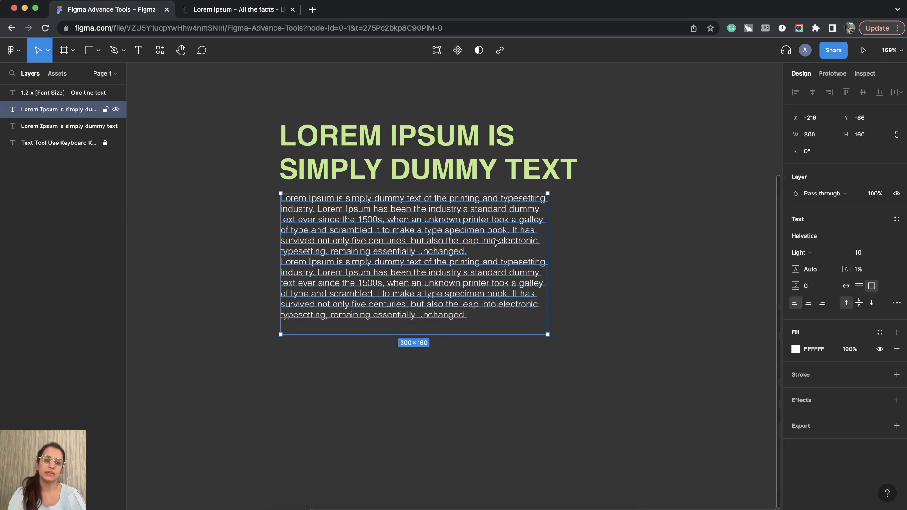
pyautogui.click(868, 135)
pyautogui.hotkey('shift', 'Up')
pyautogui.hotkey('shift', 'Up')
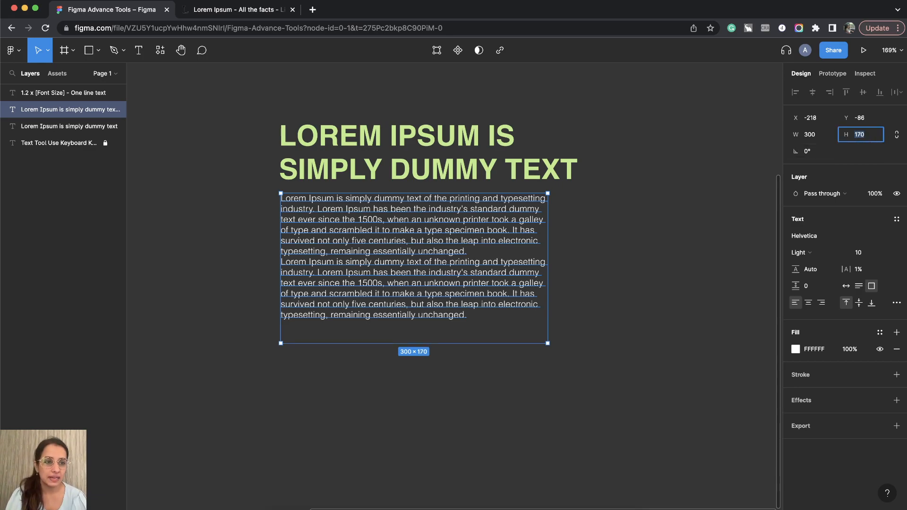
pyautogui.click(516, 367)
pyautogui.click(483, 295)
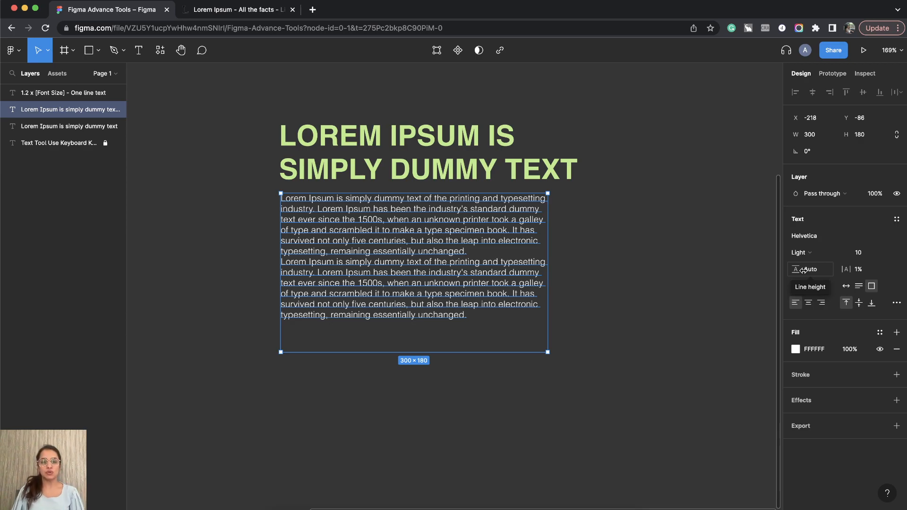
# Step: Duplicate the "1.2 x [Font Size] - One line text" note directly below itself, and replace the copy's ending with "Paragraph"
pyautogui.scroll(3, 719, 294)
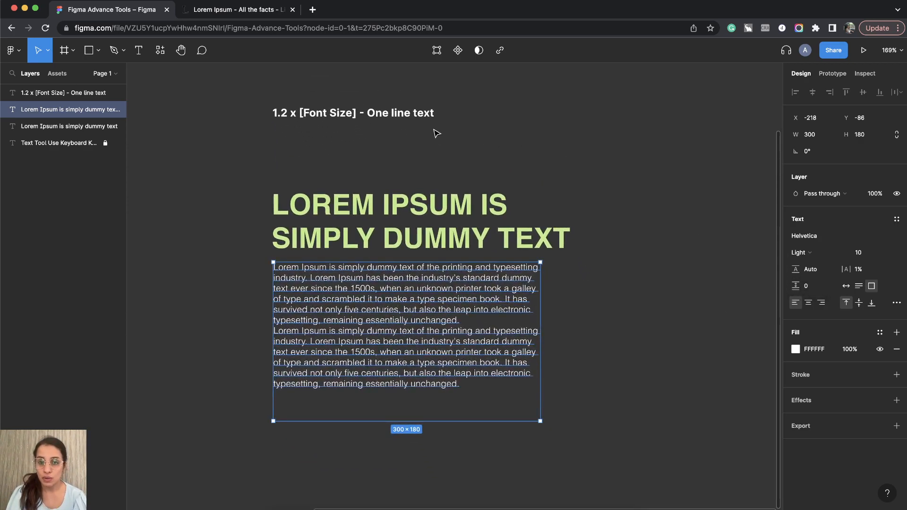
pyautogui.click(432, 119)
pyautogui.moveTo(392, 118); pyautogui.dragTo(433, 133)
pyautogui.doubleClick(387, 135)
pyautogui.click(367, 133)
pyautogui.write('P')
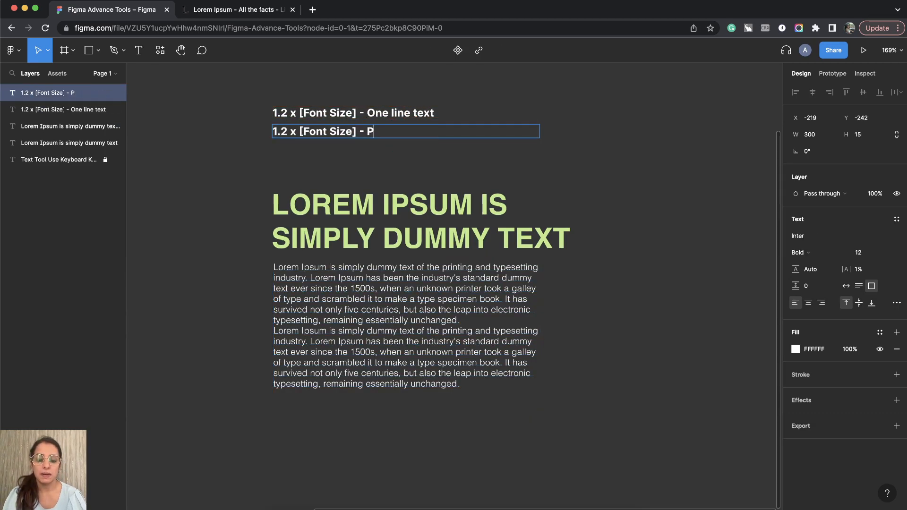
pyautogui.write('aragraph')
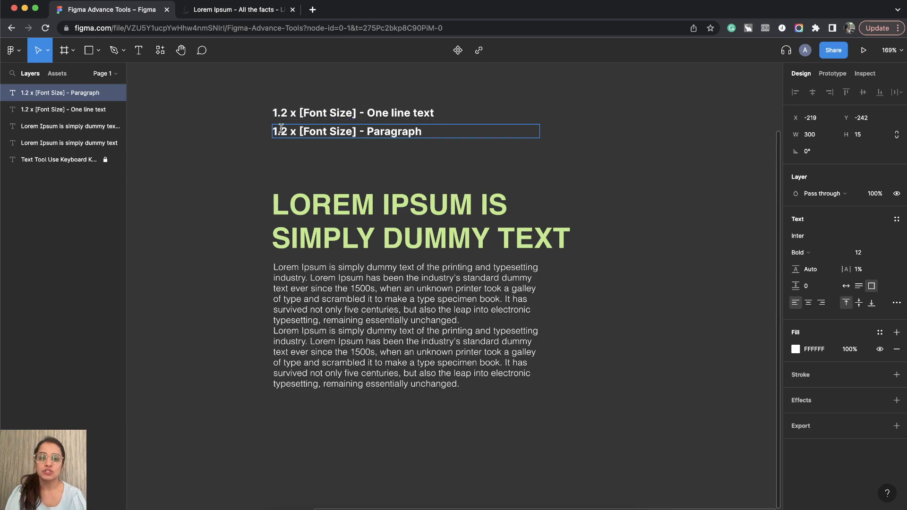
# Step: Change the multiplier in the paragraph note so it reads "1.5 - 1.8 x [Font Size] - Paragraph"
pyautogui.moveTo(281, 131); pyautogui.dragTo(287, 131)
pyautogui.write('5 OR 1.8')
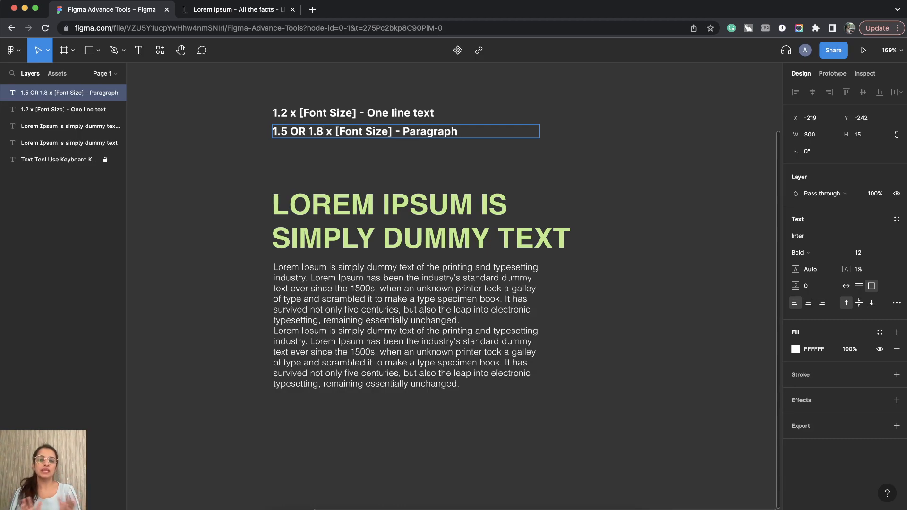
pyautogui.press('Left')
pyautogui.press('Left')
pyautogui.press('Left')
pyautogui.press('Left')
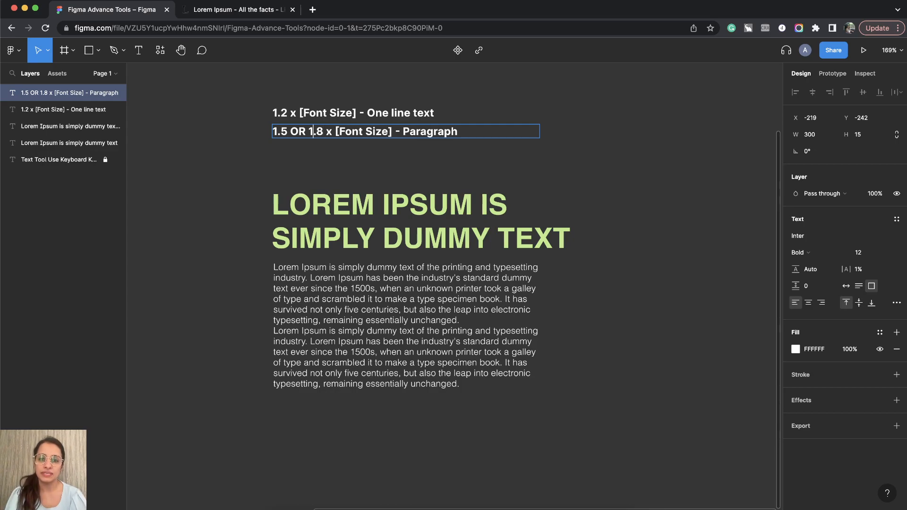
pyautogui.hotkey('shift', 'Left')
pyautogui.hotkey('shift', 'Left')
pyautogui.write('-')
pyautogui.press('Escape')
# Step: Set the description's line height to 150%
pyautogui.scroll(-3, 583, 172)
pyautogui.scroll(-1, 433, 206)
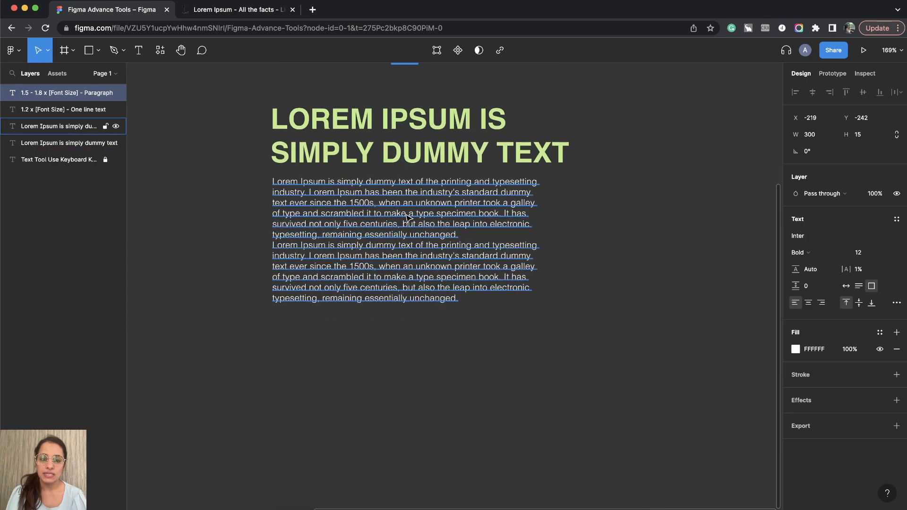
pyautogui.click(433, 206)
pyautogui.click(810, 273)
pyautogui.write('150%')
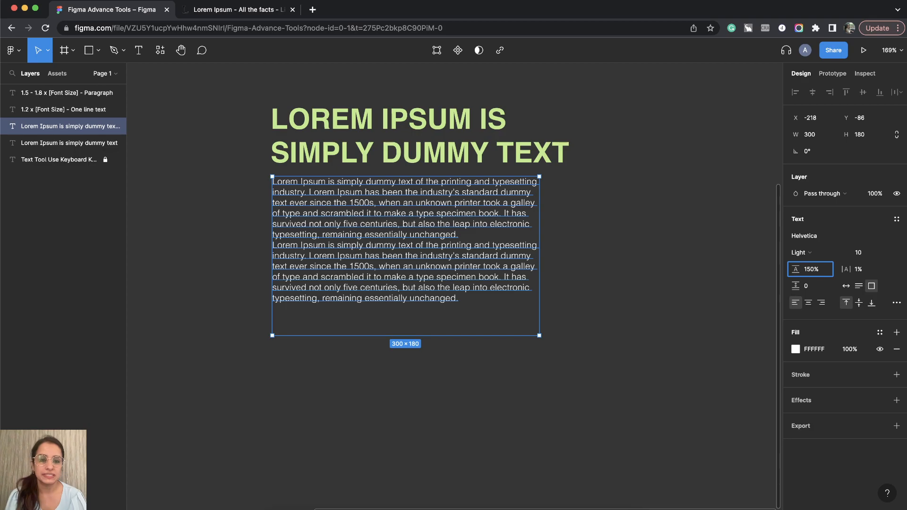
pyautogui.press('Return')
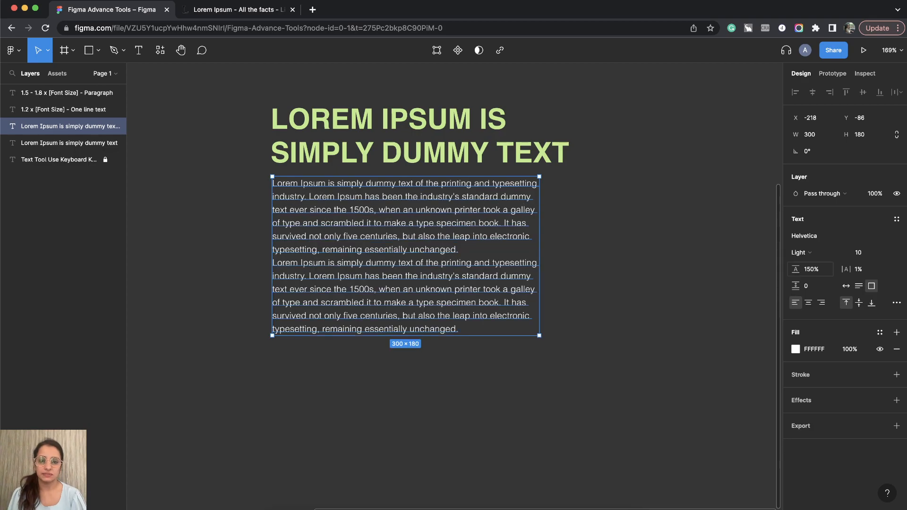
pyautogui.click(540, 402)
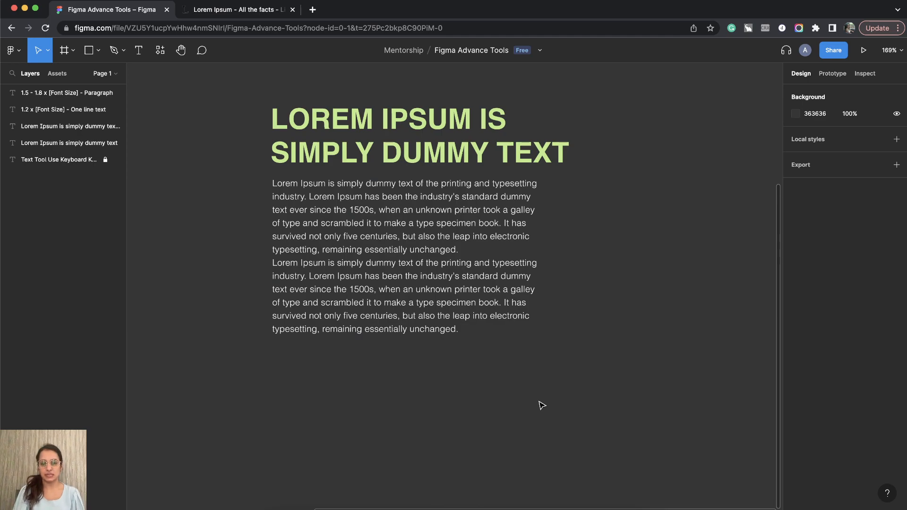
# Step: Increase the description's line height to 180% in big nudges and extend its text box to a height of 215
pyautogui.click(489, 300)
pyautogui.click(816, 271)
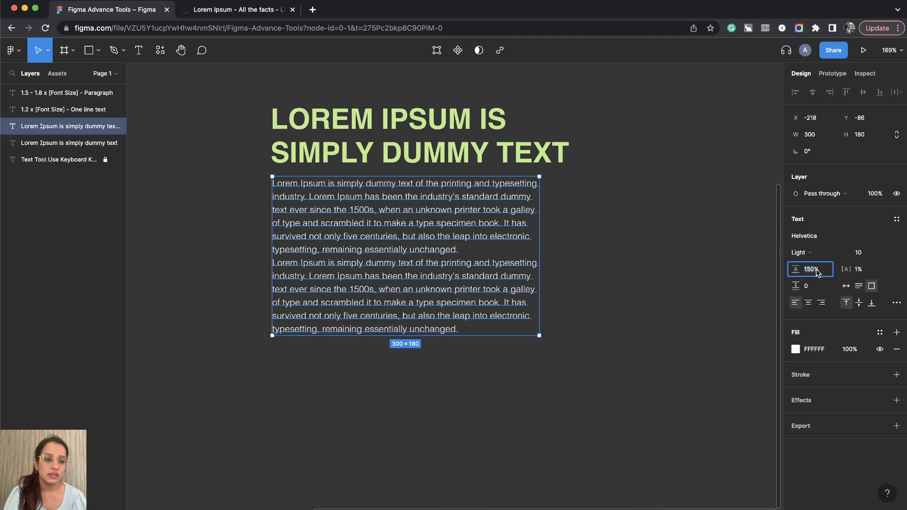
pyautogui.hotkey('shift', 'Up')
pyautogui.hotkey('shift', 'Up')
pyautogui.hotkey('shift', 'Up')
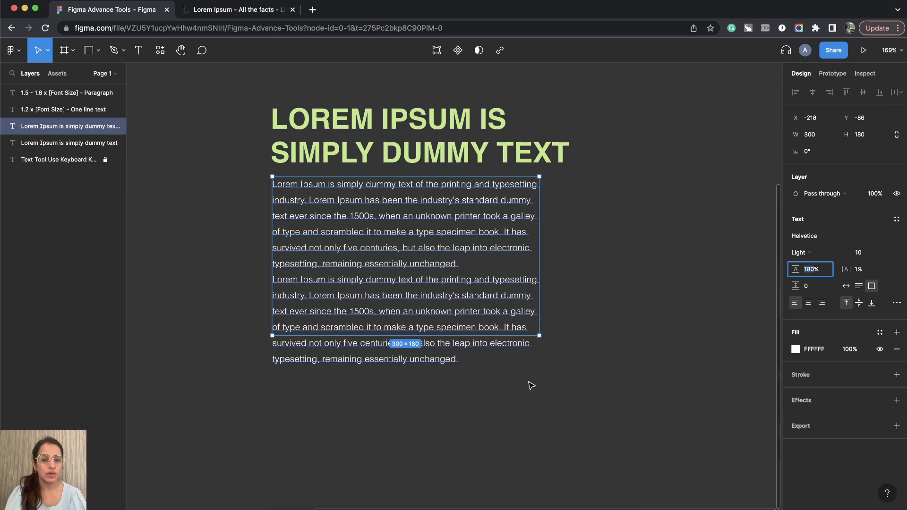
pyautogui.moveTo(500, 338); pyautogui.dragTo(500, 367)
pyautogui.click(571, 367)
# Step: Try letter spacing values of 0% and 1% on the description
pyautogui.click(482, 297)
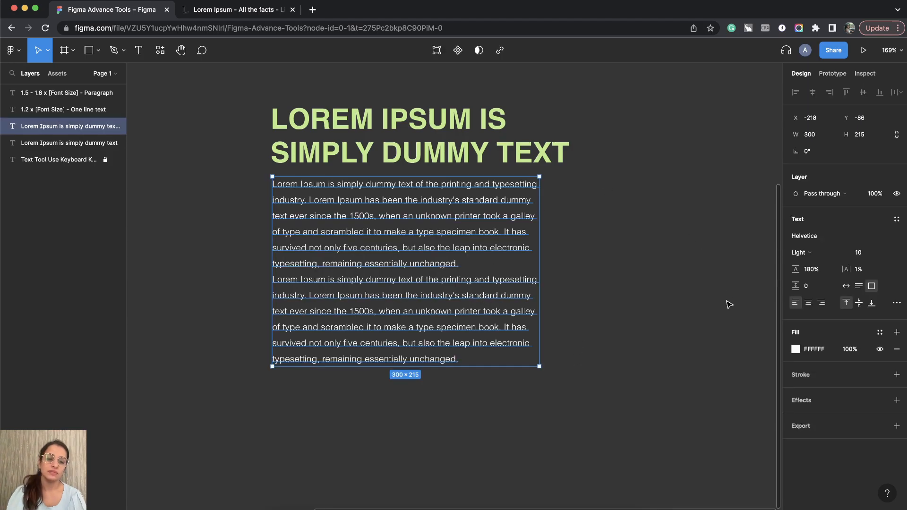
pyautogui.click(865, 271)
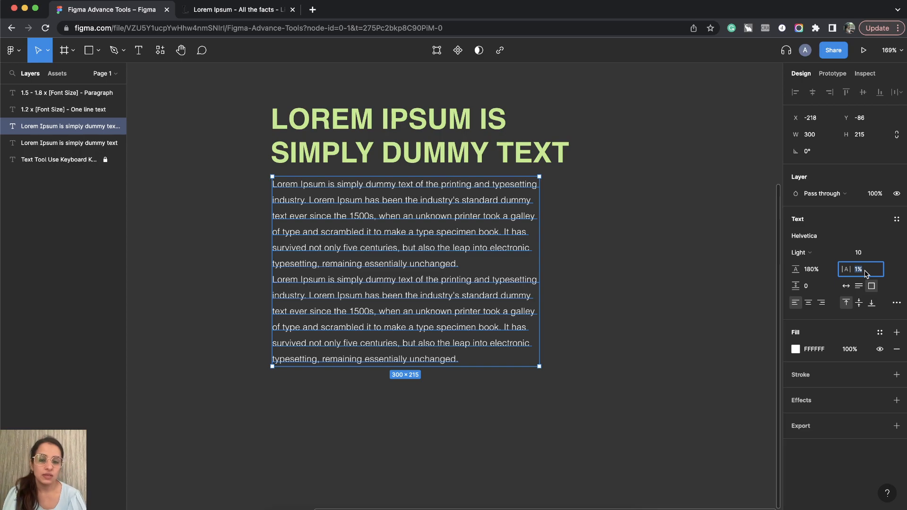
pyautogui.write('0')
pyautogui.press('Return')
pyautogui.click(867, 272)
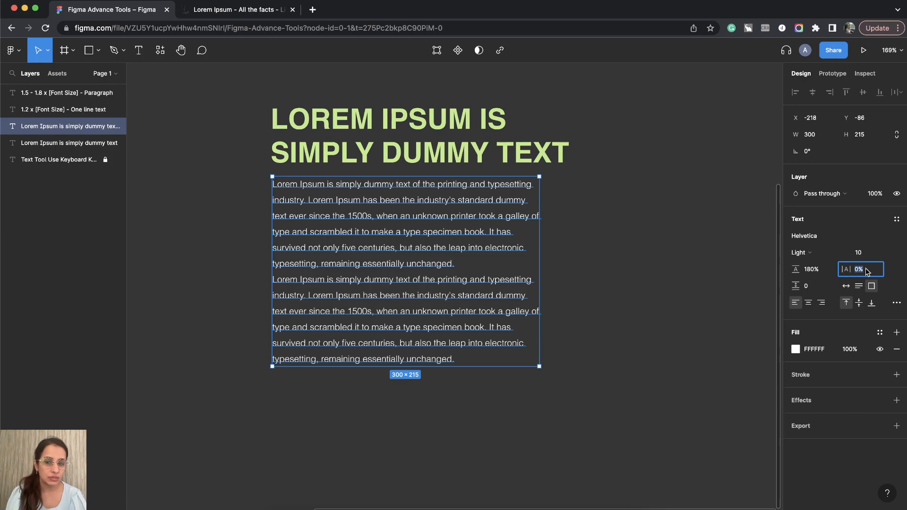
pyautogui.write('1')
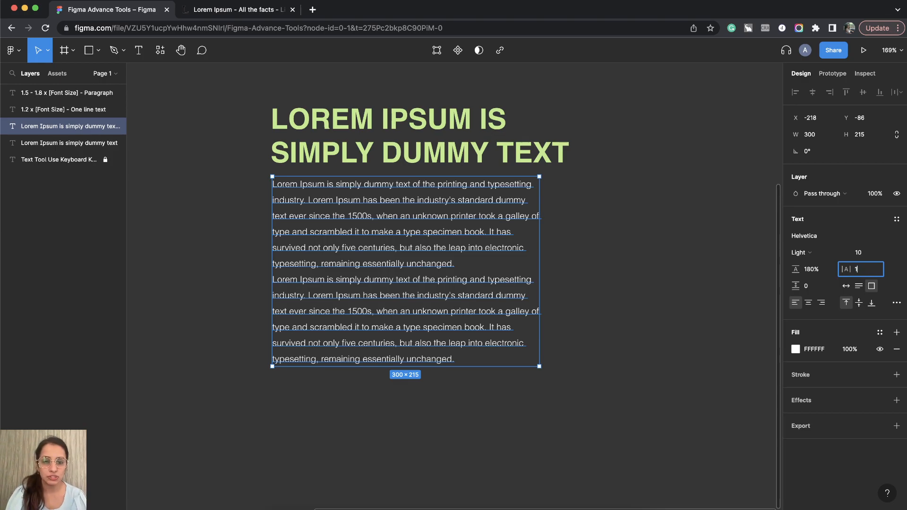
pyautogui.press('Return')
# Step: Set the description's letter spacing to 2%
pyautogui.click(864, 268)
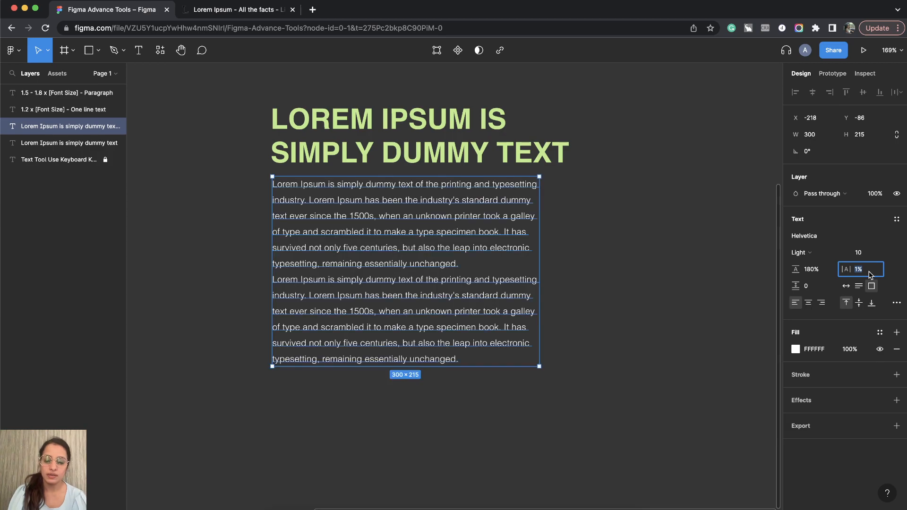
pyautogui.write('2')
pyautogui.press('Return')
pyautogui.click(628, 294)
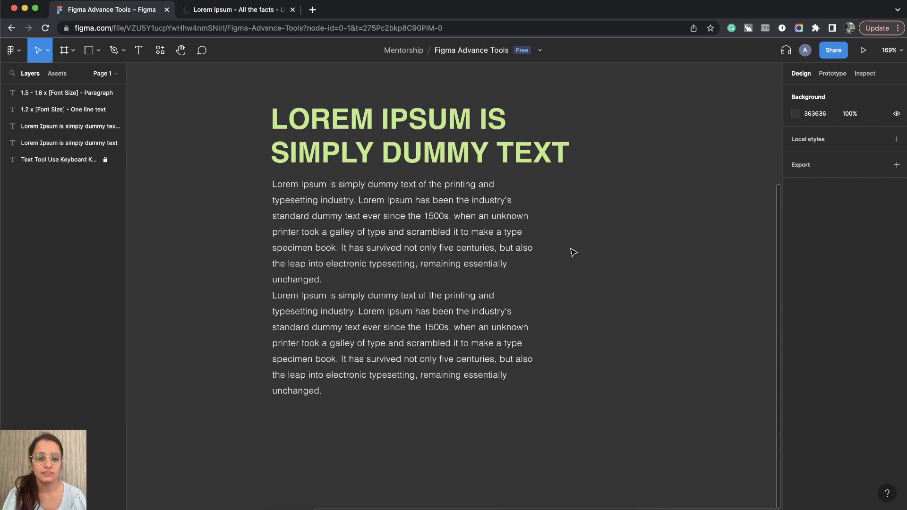
# Step: Raise the height of the description's text box to 260 using big and small nudges
pyautogui.click(432, 234)
pyautogui.click(864, 136)
pyautogui.hotkey('shift', 'Up')
pyautogui.hotkey('shift', 'Up')
pyautogui.hotkey('shift', 'Up')
pyautogui.hotkey('shift', 'Up')
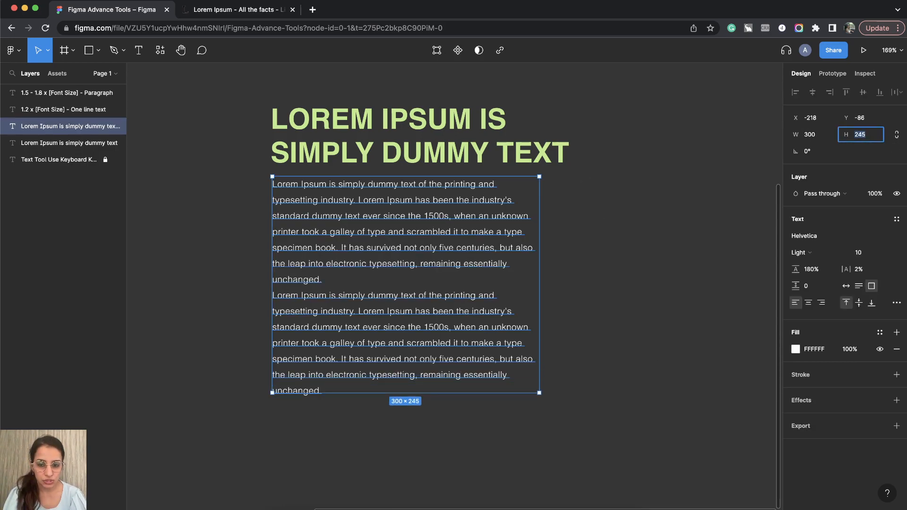
pyautogui.press('Up')
pyautogui.press('Up')
pyautogui.press('Up')
pyautogui.press('Up')
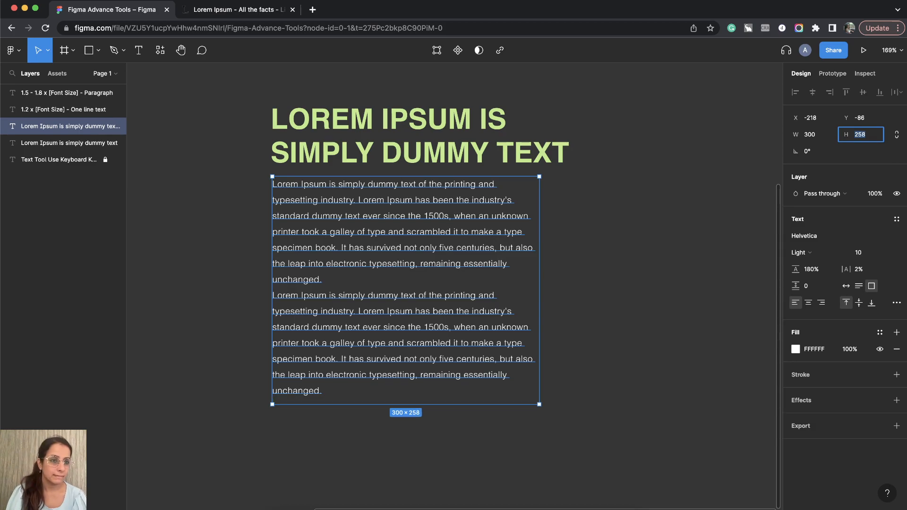
pyautogui.press('Up')
pyautogui.click(605, 393)
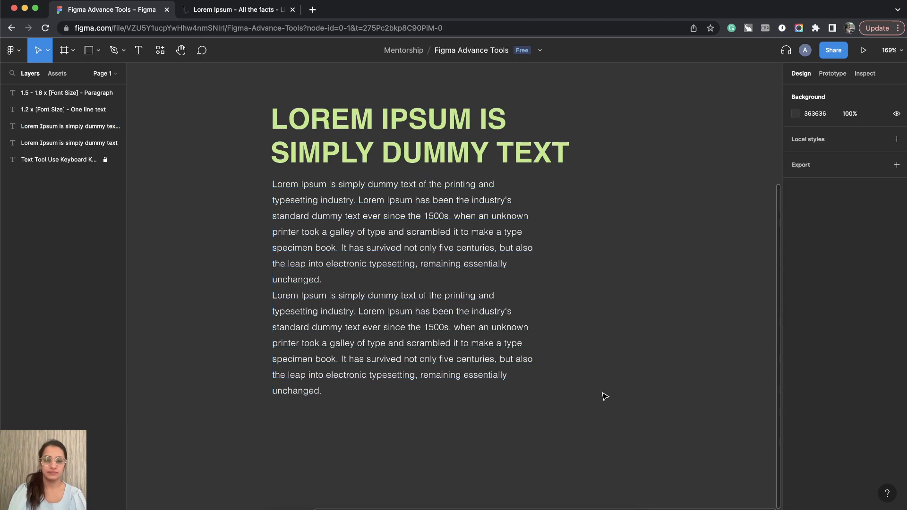
# Step: Try a paragraph spacing of 20 on the description in its type settings, and settle on 12
pyautogui.click(427, 270)
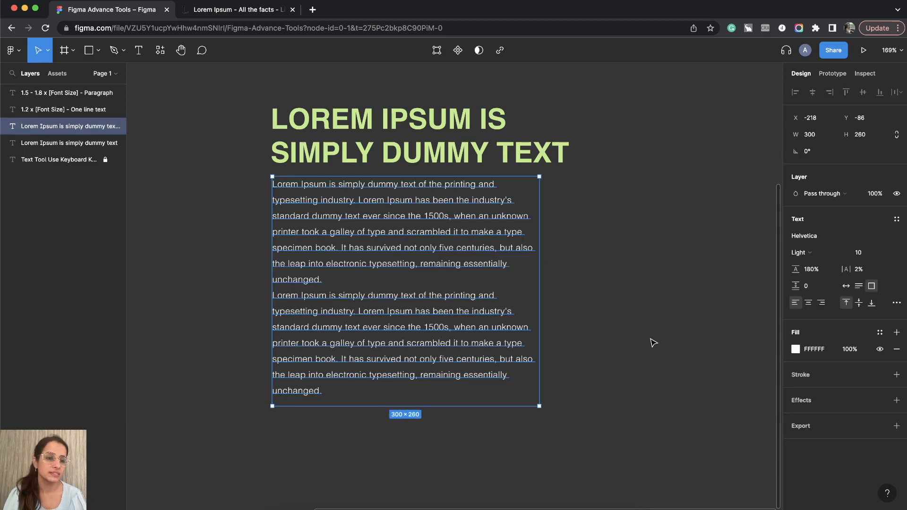
pyautogui.click(899, 305)
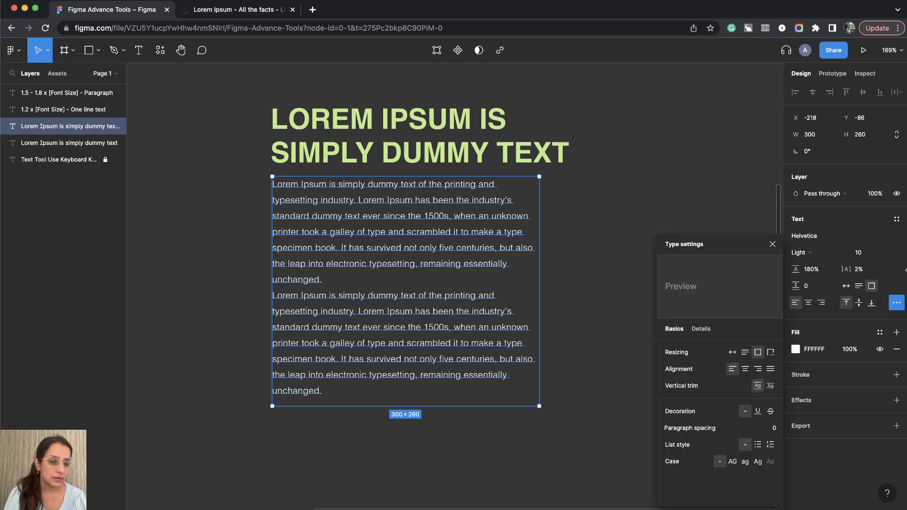
pyautogui.click(771, 432)
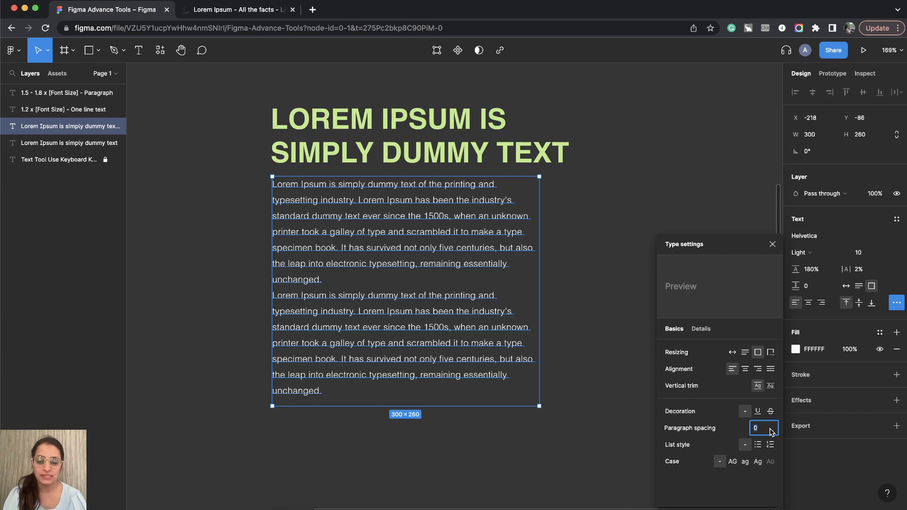
pyautogui.write('20')
pyautogui.press('Return')
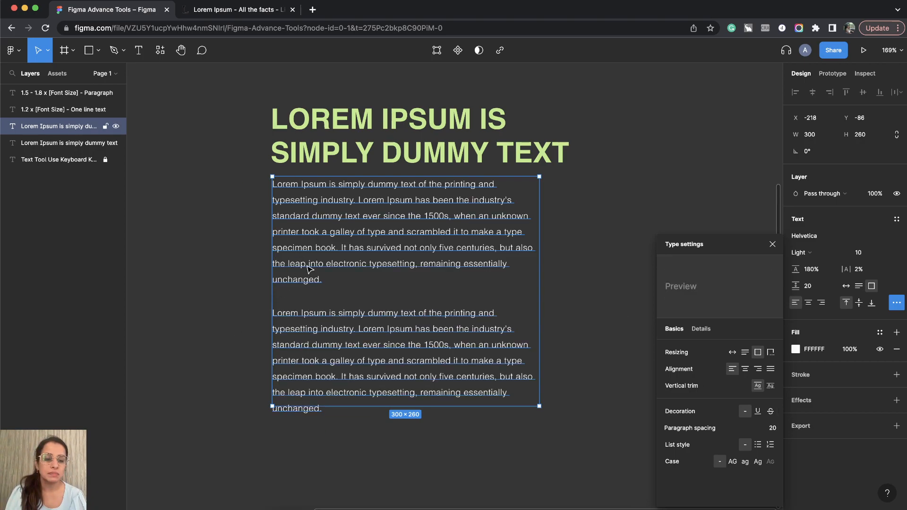
pyautogui.click(770, 429)
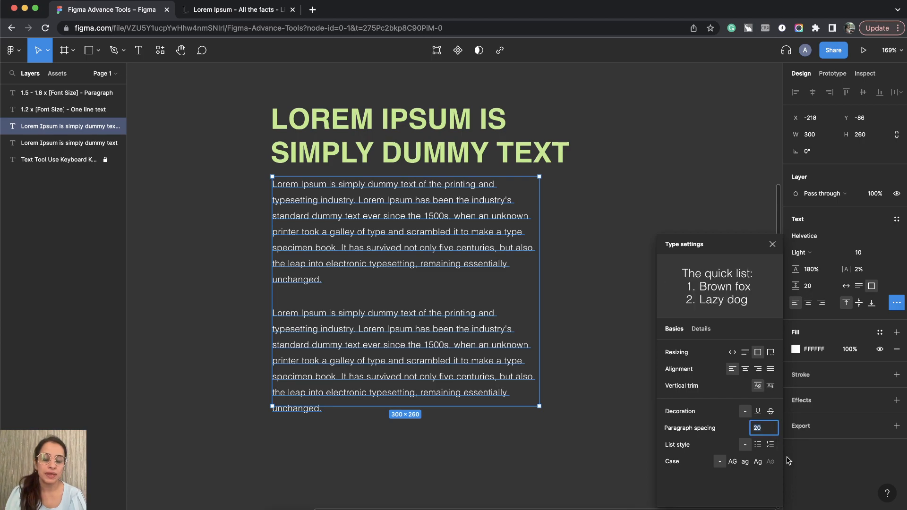
pyautogui.write('12')
pyautogui.press('Return')
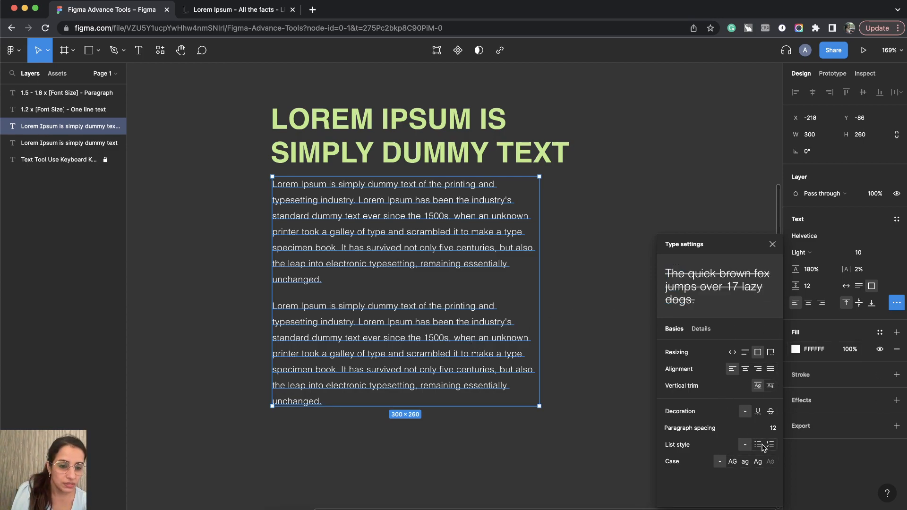
pyautogui.click(772, 245)
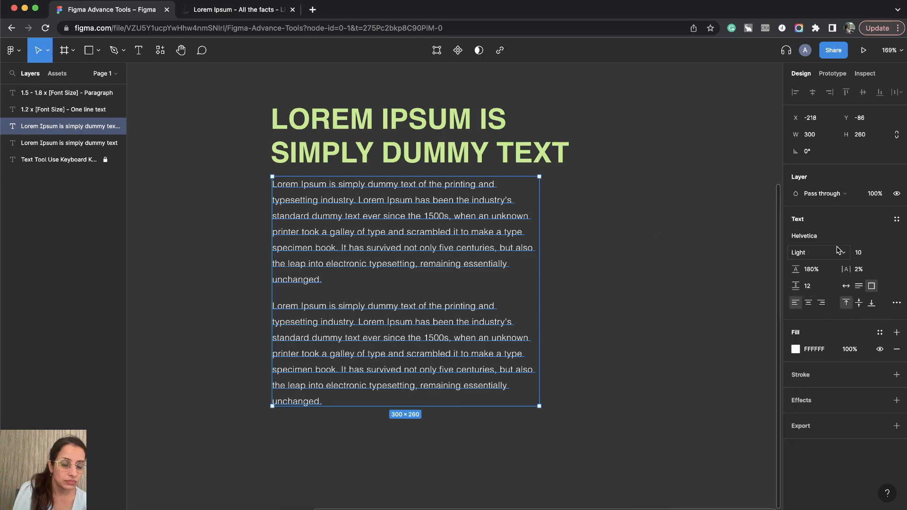
# Step: Split the description's second paragraph after "1500s", removing the comma and space before "when an unknown printer"
pyautogui.click(896, 302)
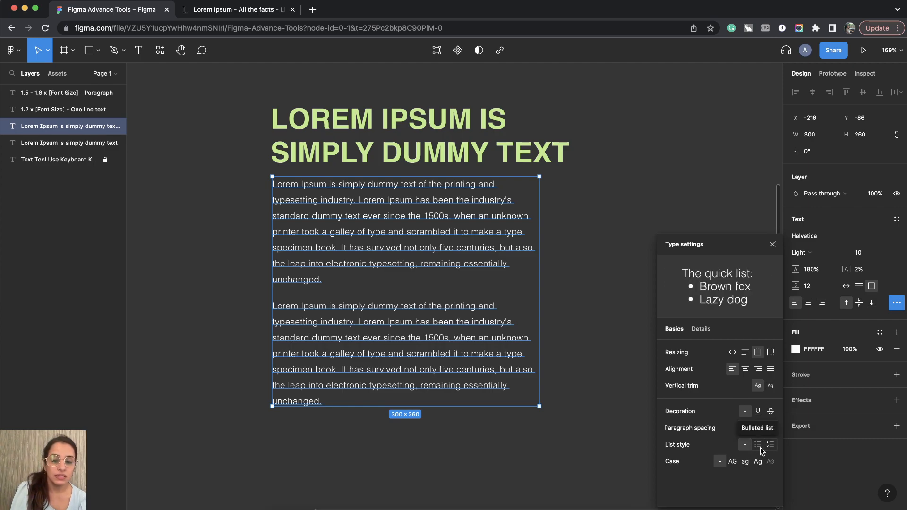
pyautogui.doubleClick(385, 309)
pyautogui.click(384, 304)
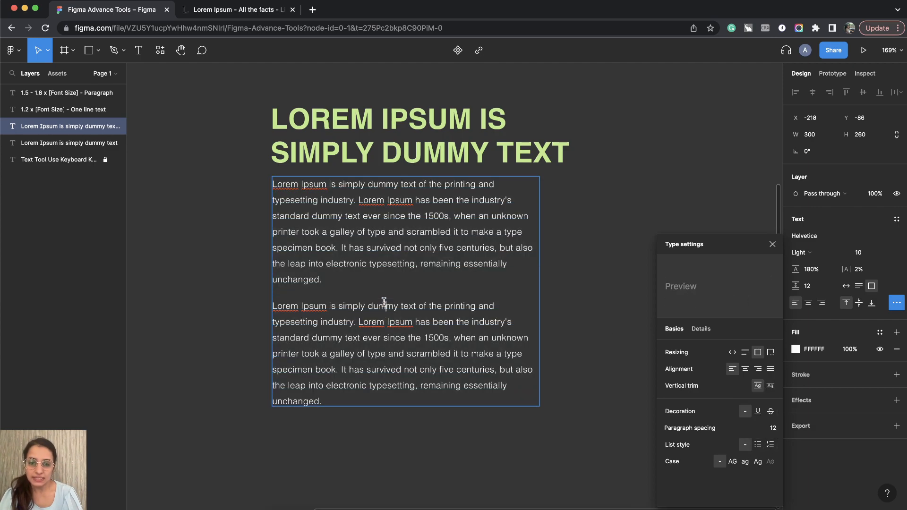
pyautogui.click(455, 336)
pyautogui.click(772, 244)
pyautogui.press('BackSpace')
pyautogui.press('BackSpace')
pyautogui.press('Return')
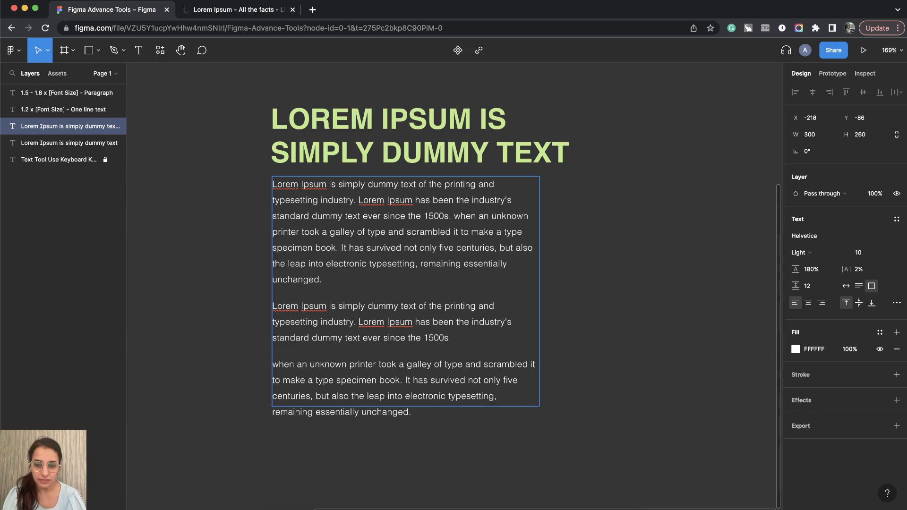
# Step: Start a new paragraph at "It has survived" in the description's last paragraph, and capitalize the preceding paragraph's opening word to "When"
pyautogui.click(407, 380)
pyautogui.hotkey('shift', 'Left')
pyautogui.press('Return')
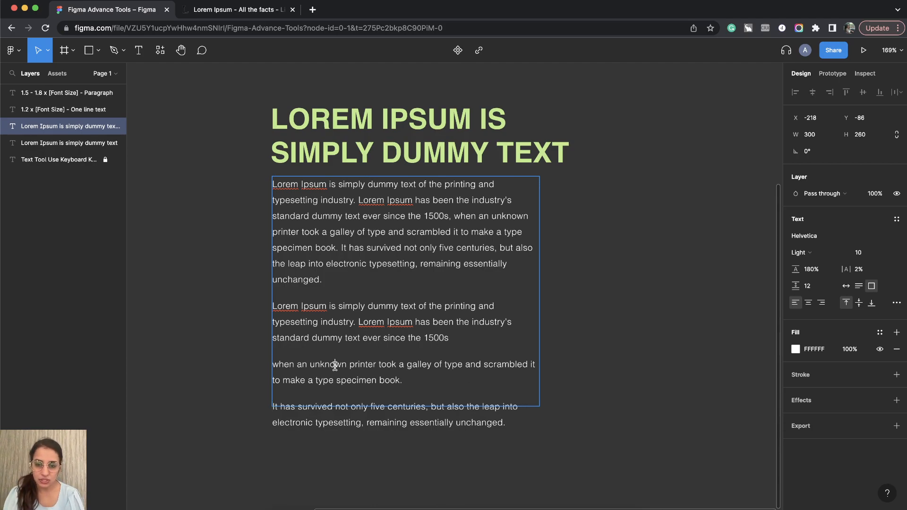
pyautogui.hotkey('shift', 'Left')
pyautogui.write('W')
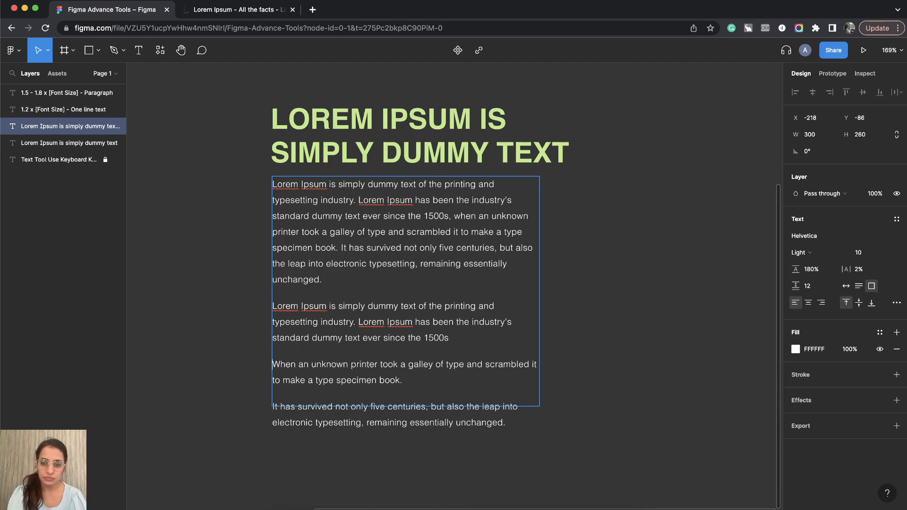
# Step: Format the description's last two paragraphs as a bulleted list
pyautogui.press('Left')
pyautogui.hotkey('shift', 'Down')
pyautogui.hotkey('shift', 'Down')
pyautogui.hotkey('shift', 'Down')
pyautogui.hotkey('shift', 'Down')
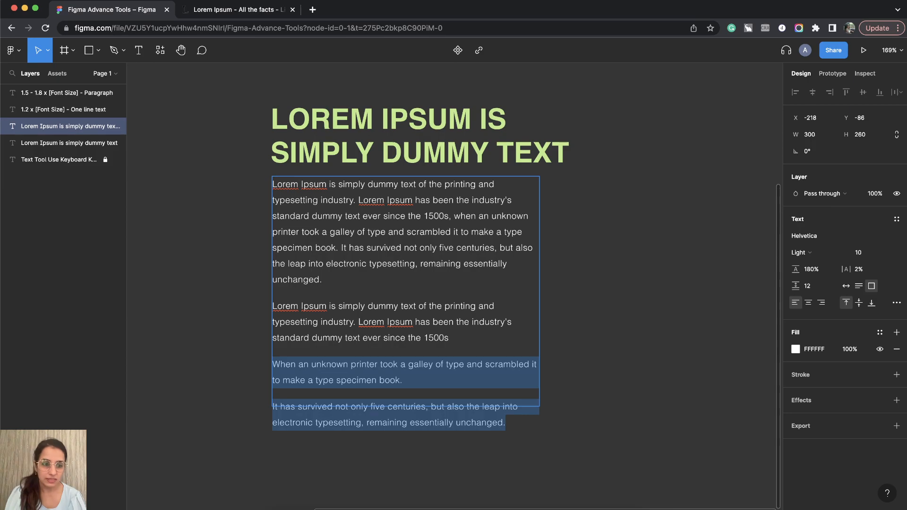
pyautogui.click(896, 303)
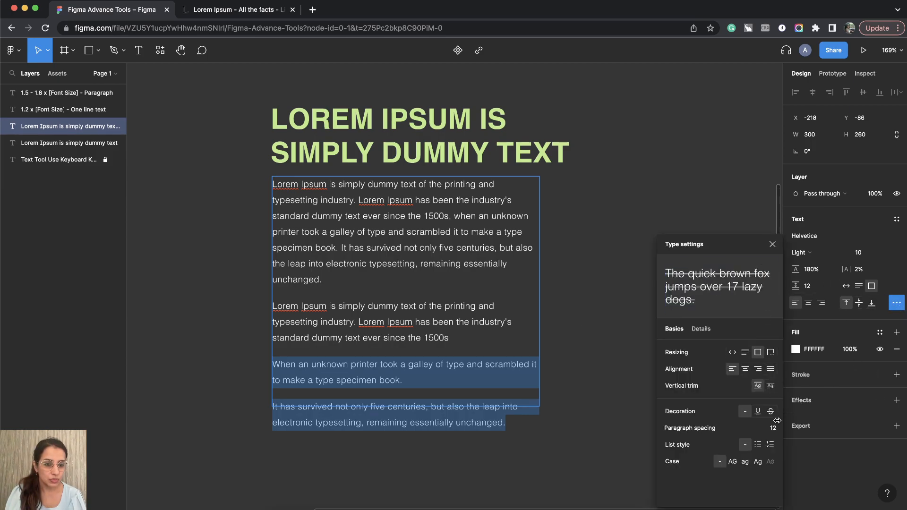
pyautogui.click(758, 445)
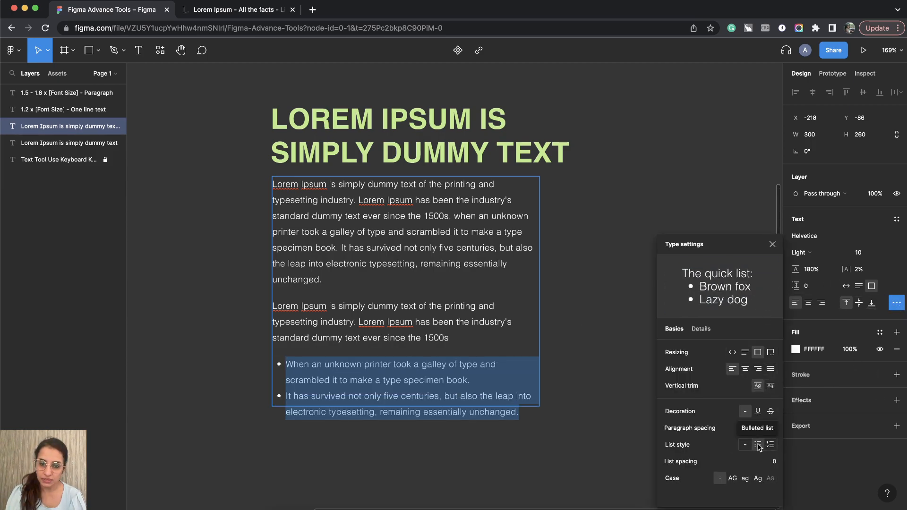
# Step: Extend the description's text box to a height of 287 and change its last two items to a numbered list
pyautogui.click(477, 378)
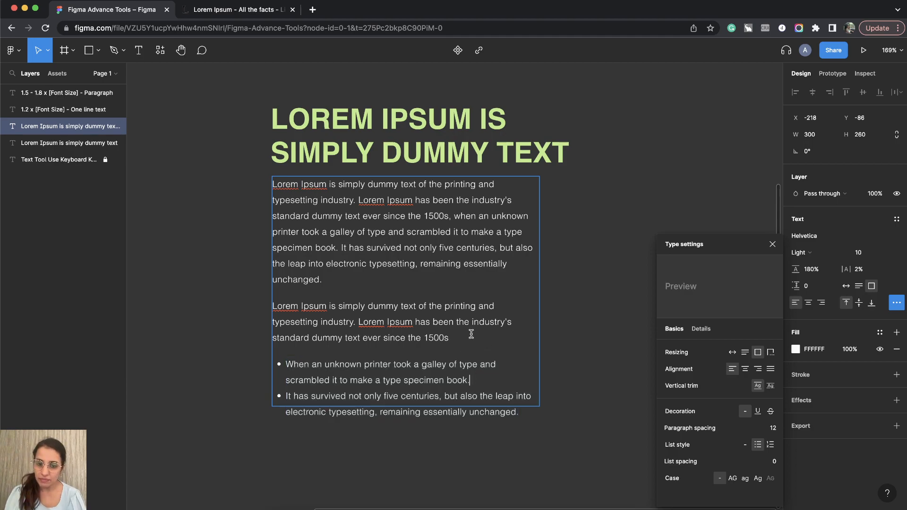
pyautogui.press('Escape')
pyautogui.moveTo(486, 408); pyautogui.dragTo(484, 429)
pyautogui.doubleClick(409, 366)
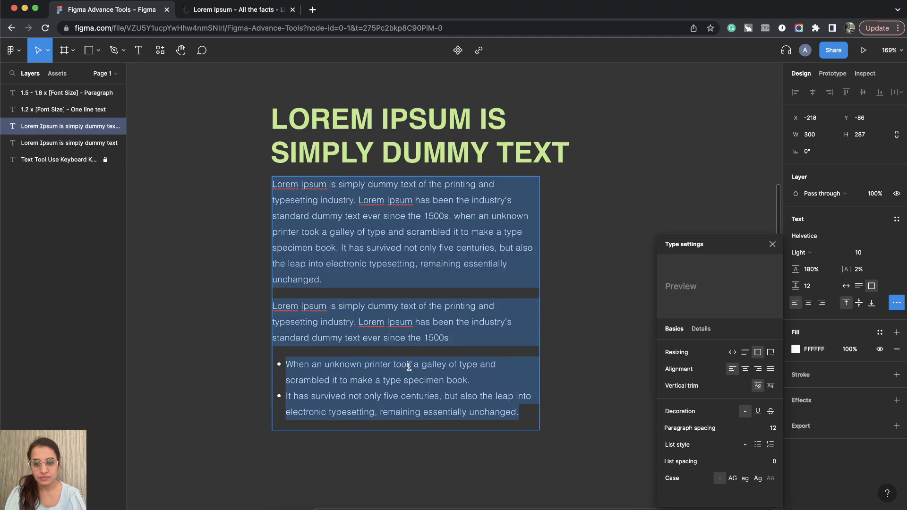
pyautogui.moveTo(284, 364); pyautogui.dragTo(530, 408)
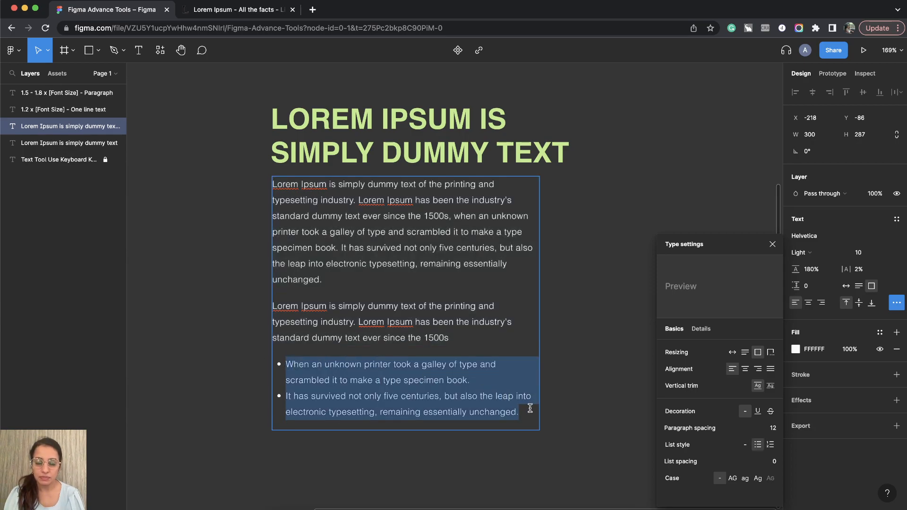
pyautogui.click(770, 444)
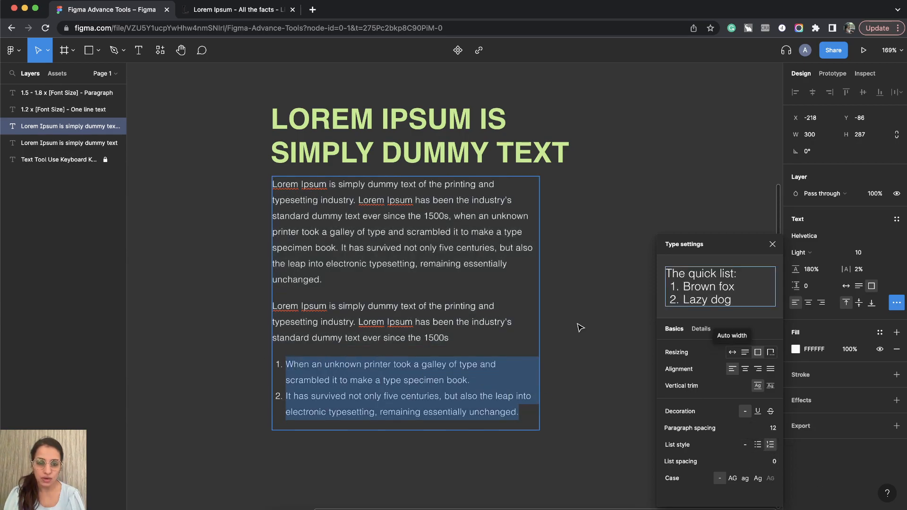
pyautogui.click(536, 406)
pyautogui.click(771, 244)
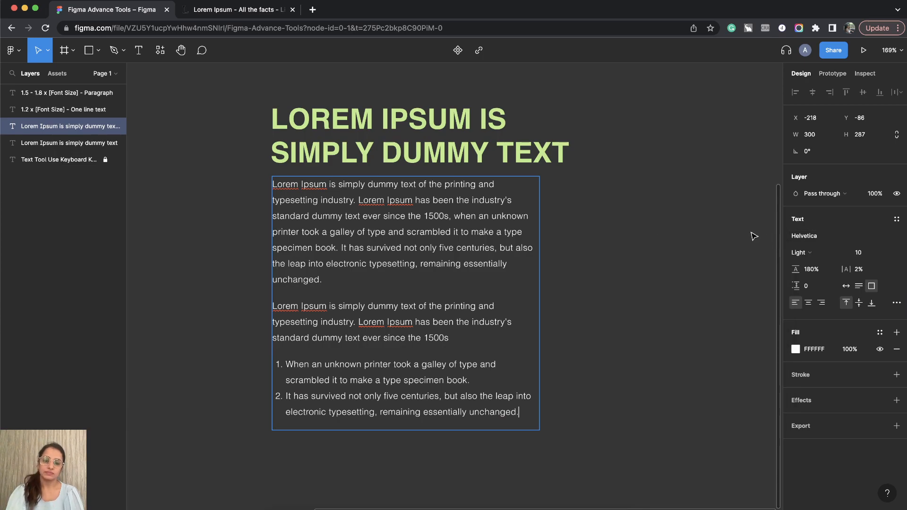
pyautogui.press('Escape')
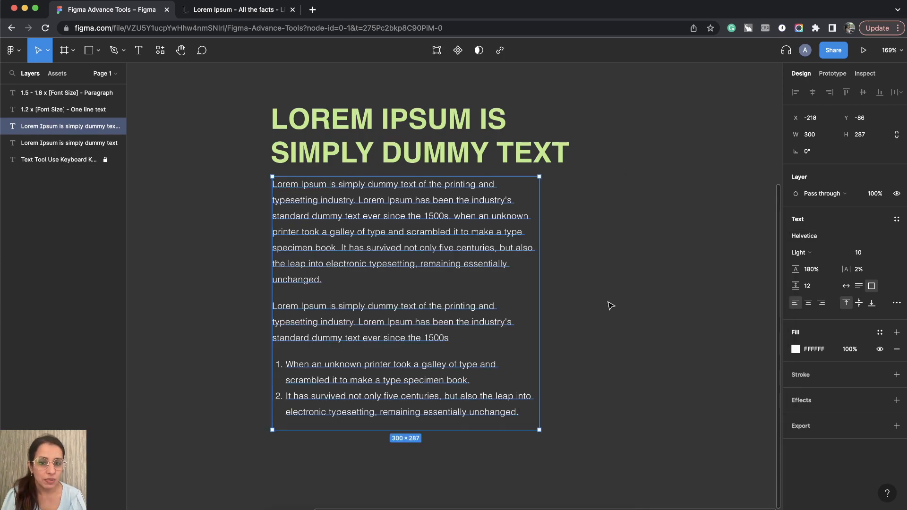
pyautogui.click(603, 276)
pyautogui.scroll(1, 605, 279)
pyautogui.hscroll(1, 606, 279)
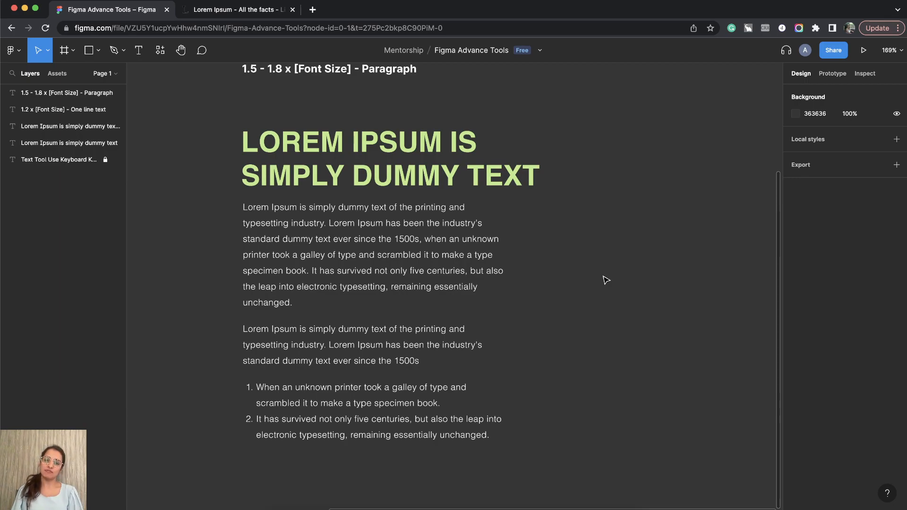
pyautogui.scroll(2, 605, 280)
pyautogui.hscroll(1, 606, 280)
pyautogui.scroll(1, 605, 280)
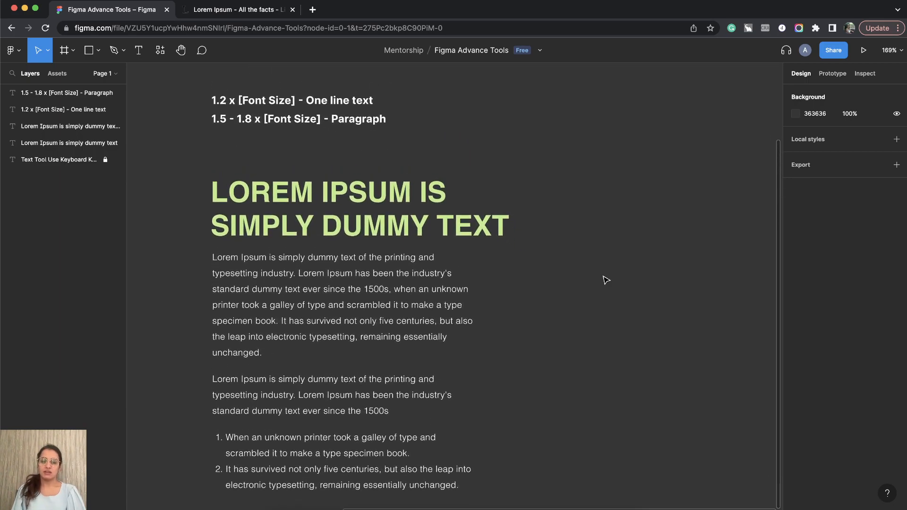